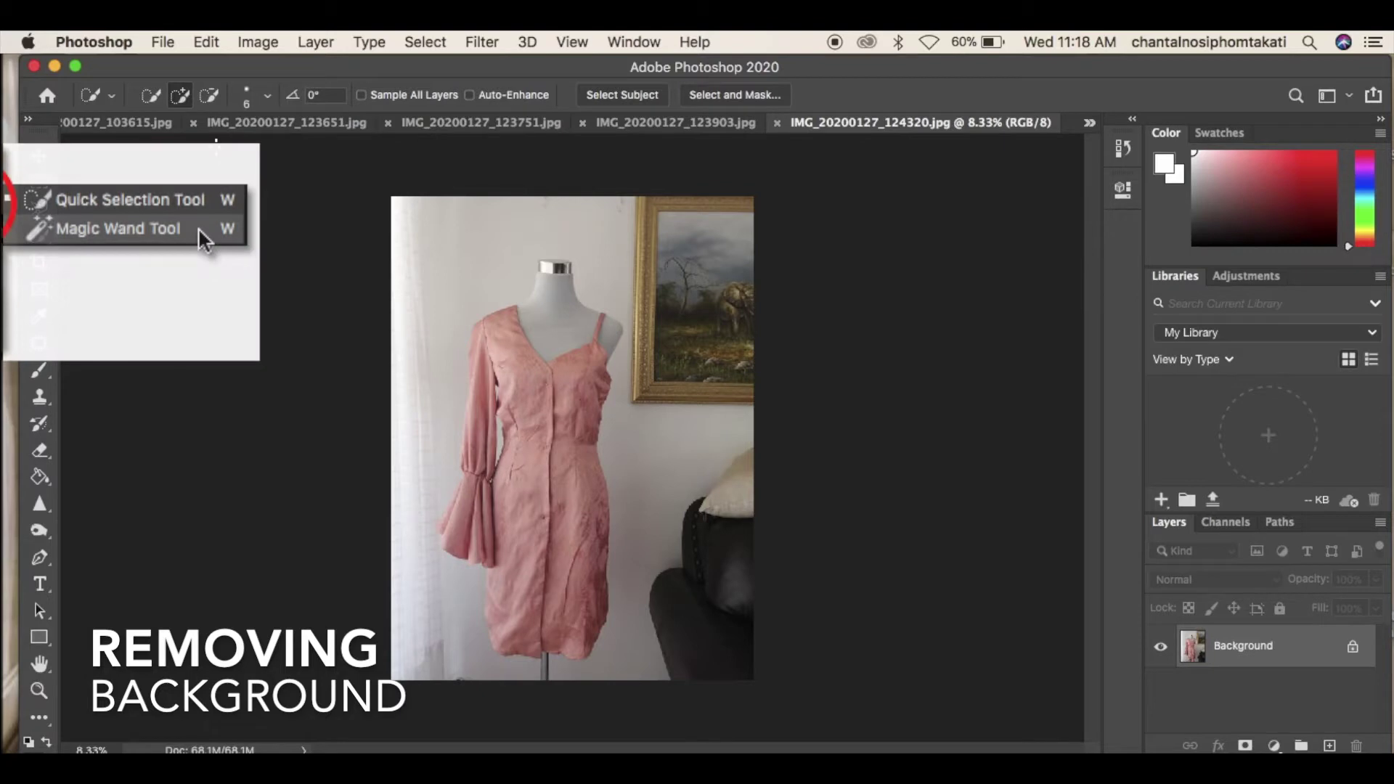
Select the pink dress, including its long sleeve and flared cuff, with the Quick Selection tool
mouse_move(549, 390)
mouse_down()
mouse_move(504, 345)
mouse_move(564, 337)
mouse_up()
drag(586, 390, 559, 576)
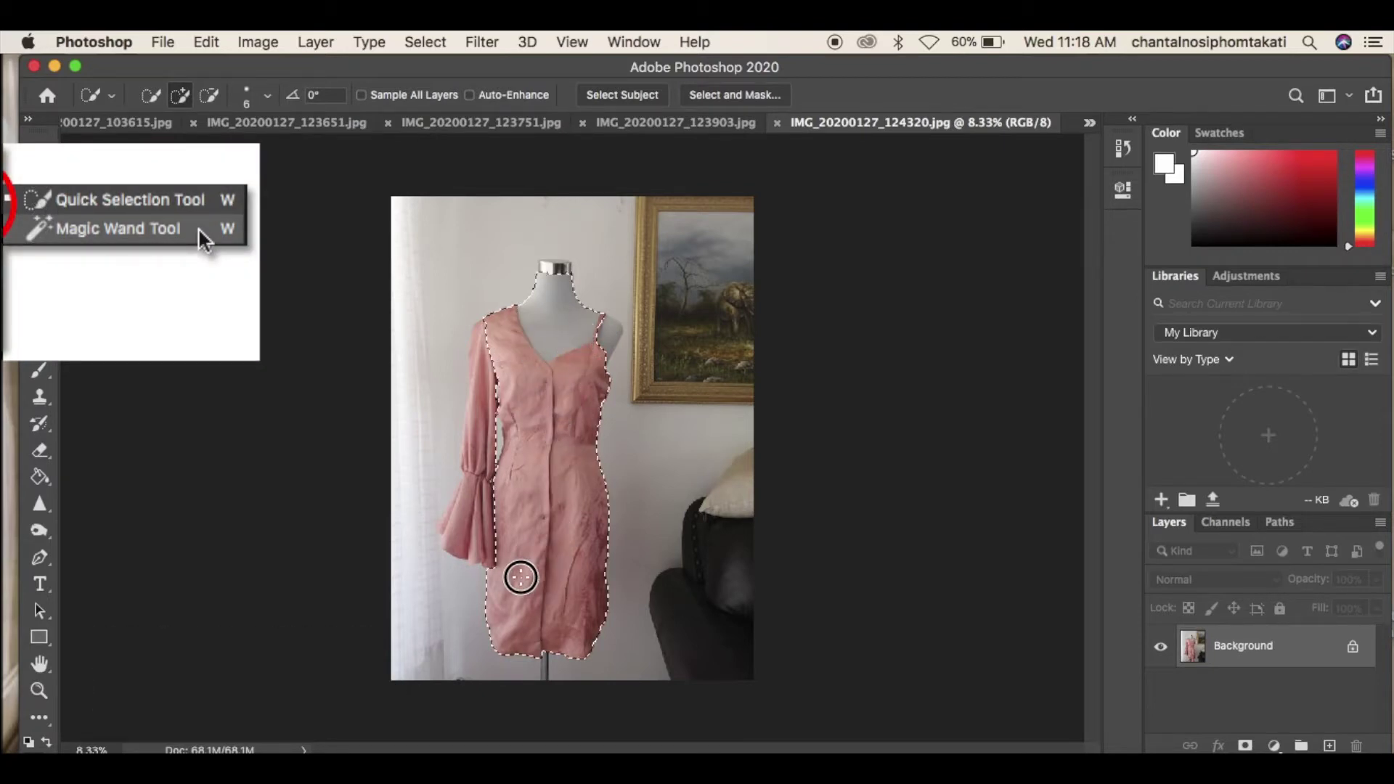
drag(474, 512, 474, 356)
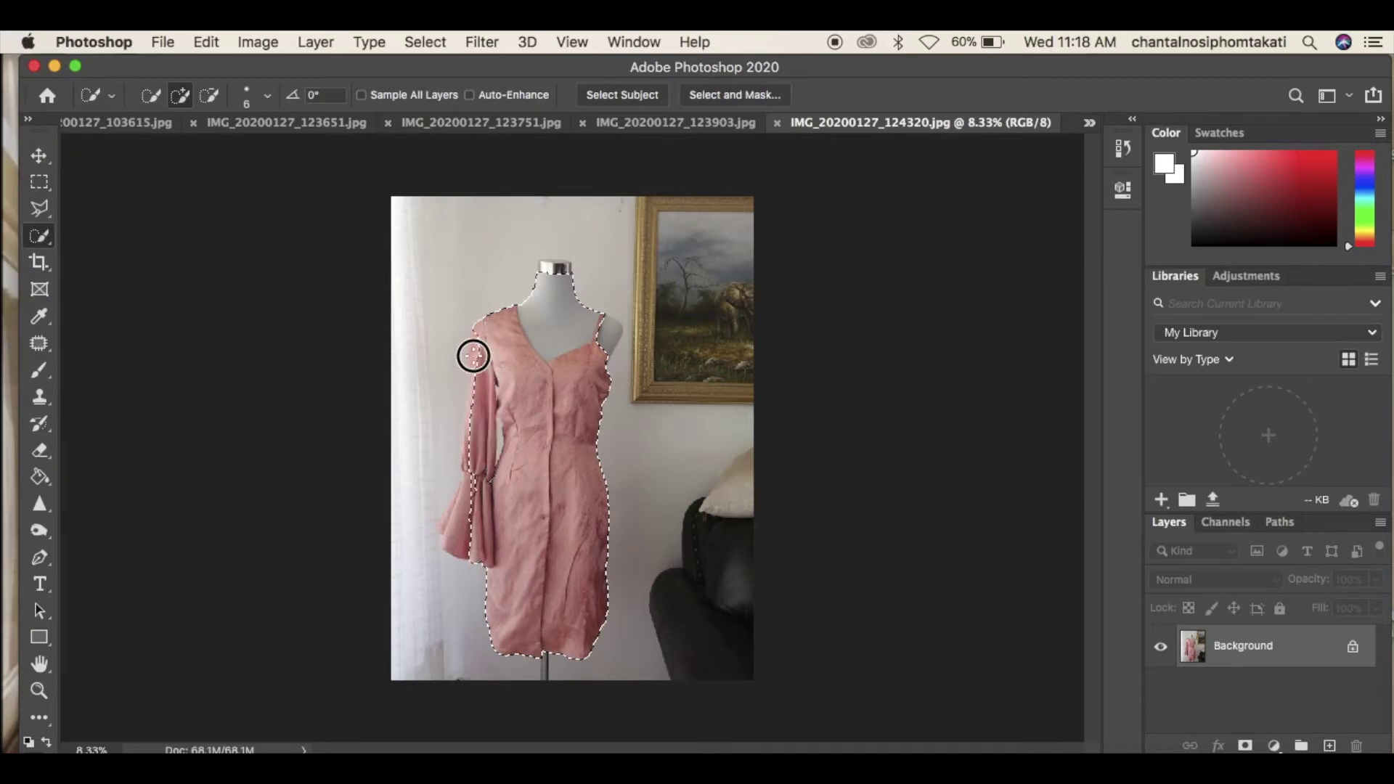
drag(469, 495, 453, 516)
Subtract the wall and curtain areas around the sleeve from the selection with the Quick Selection tool
click(209, 95)
mouse_move(363, 227)
mouse_down()
mouse_move(477, 238)
mouse_move(424, 310)
mouse_move(382, 513)
mouse_up()
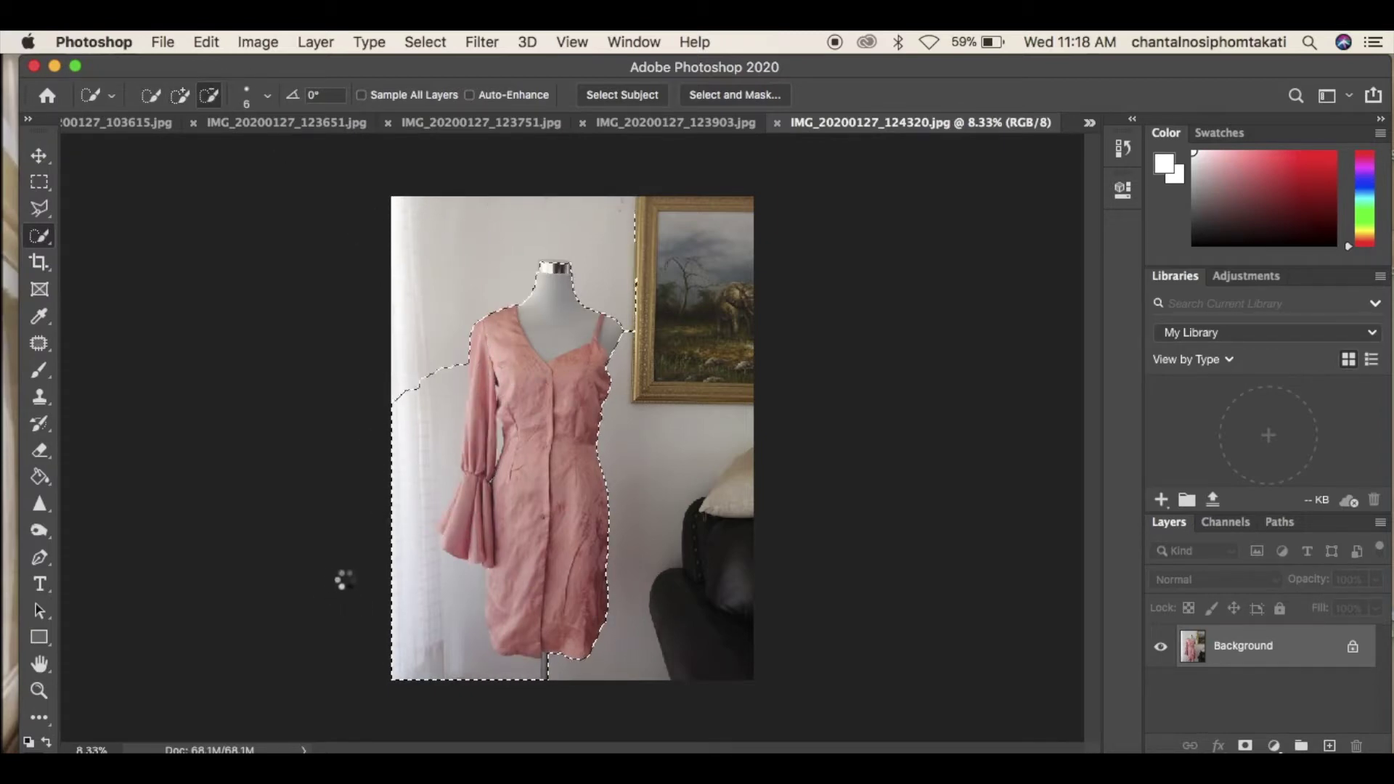
drag(429, 591, 340, 601)
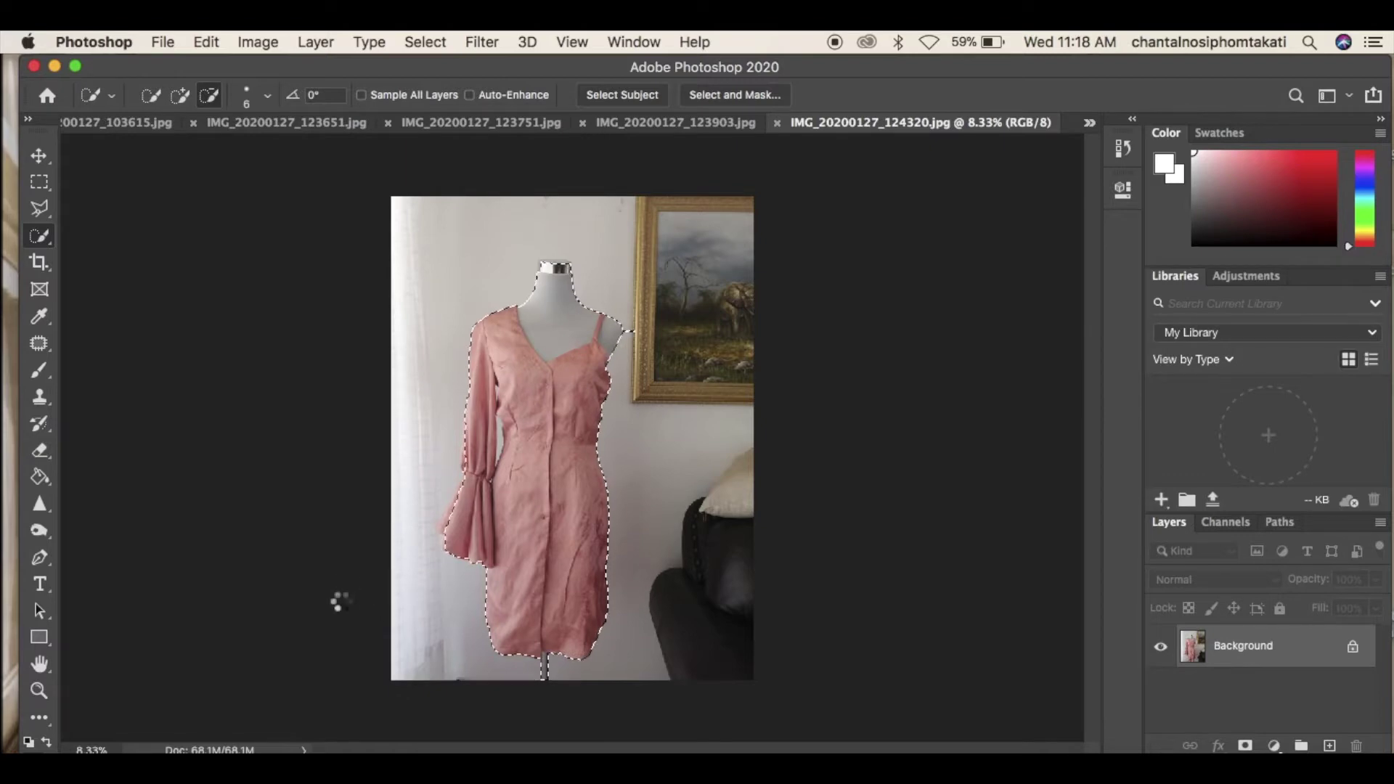
Subtract the mannequin's neck, chest and bare shoulder from the selection with the Polygonal Lasso, following the neckline and strap
key(super+plus)
key(super+plus)
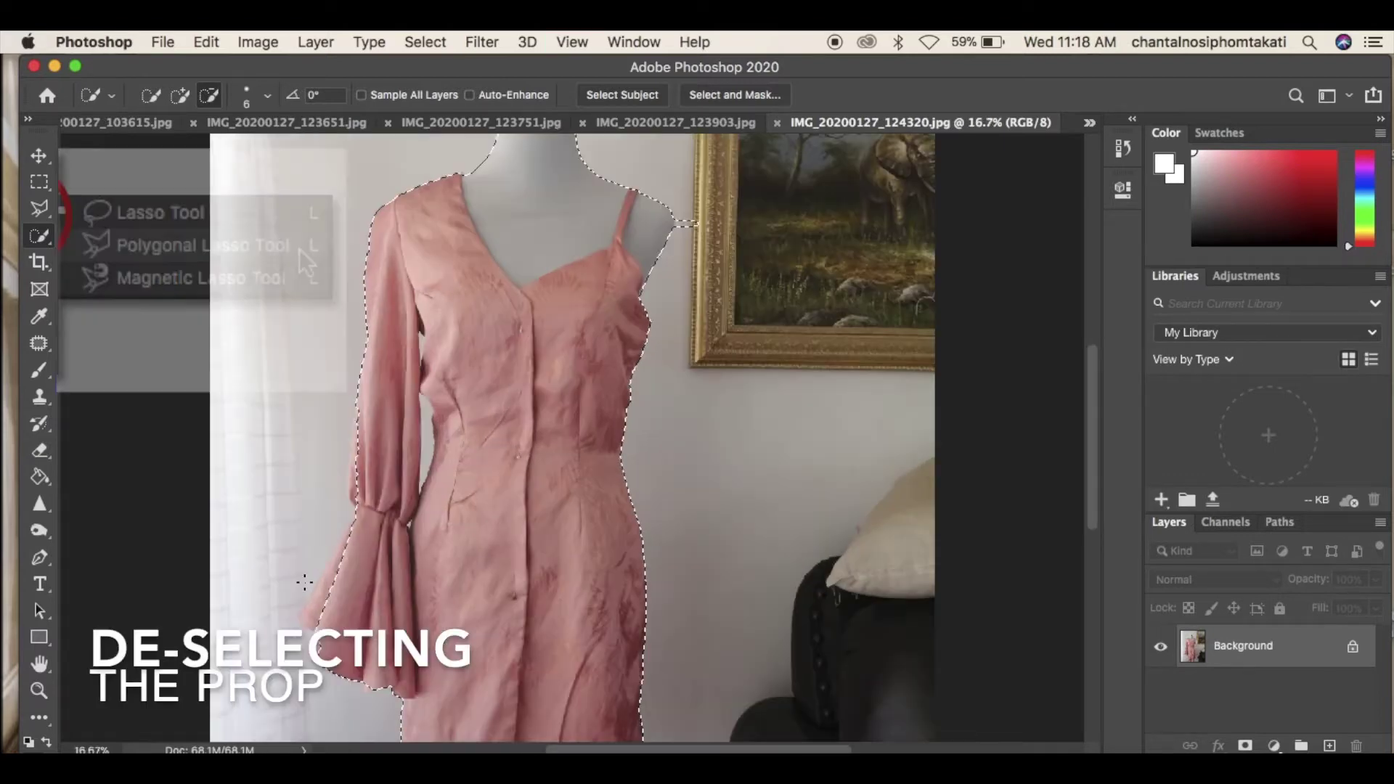
scroll(304, 583, up, 5)
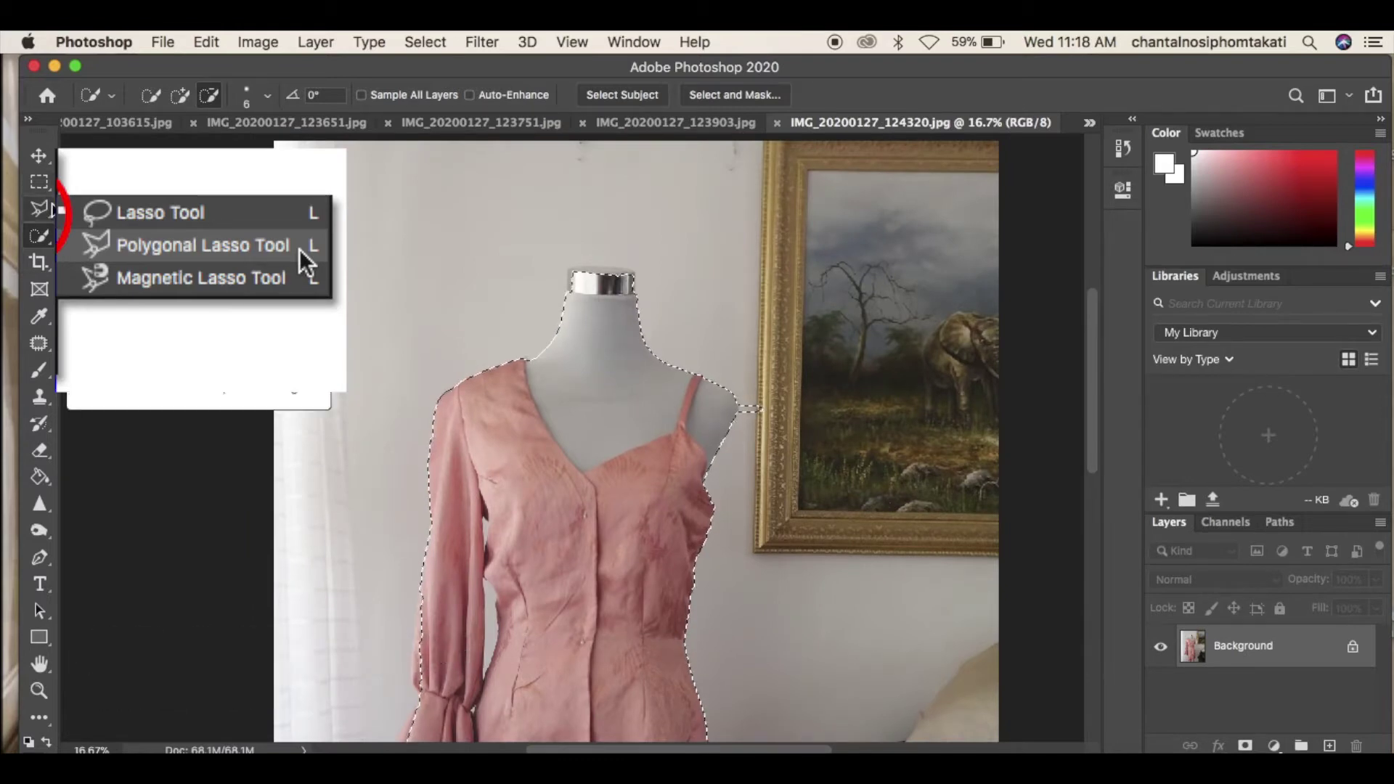
key(l)
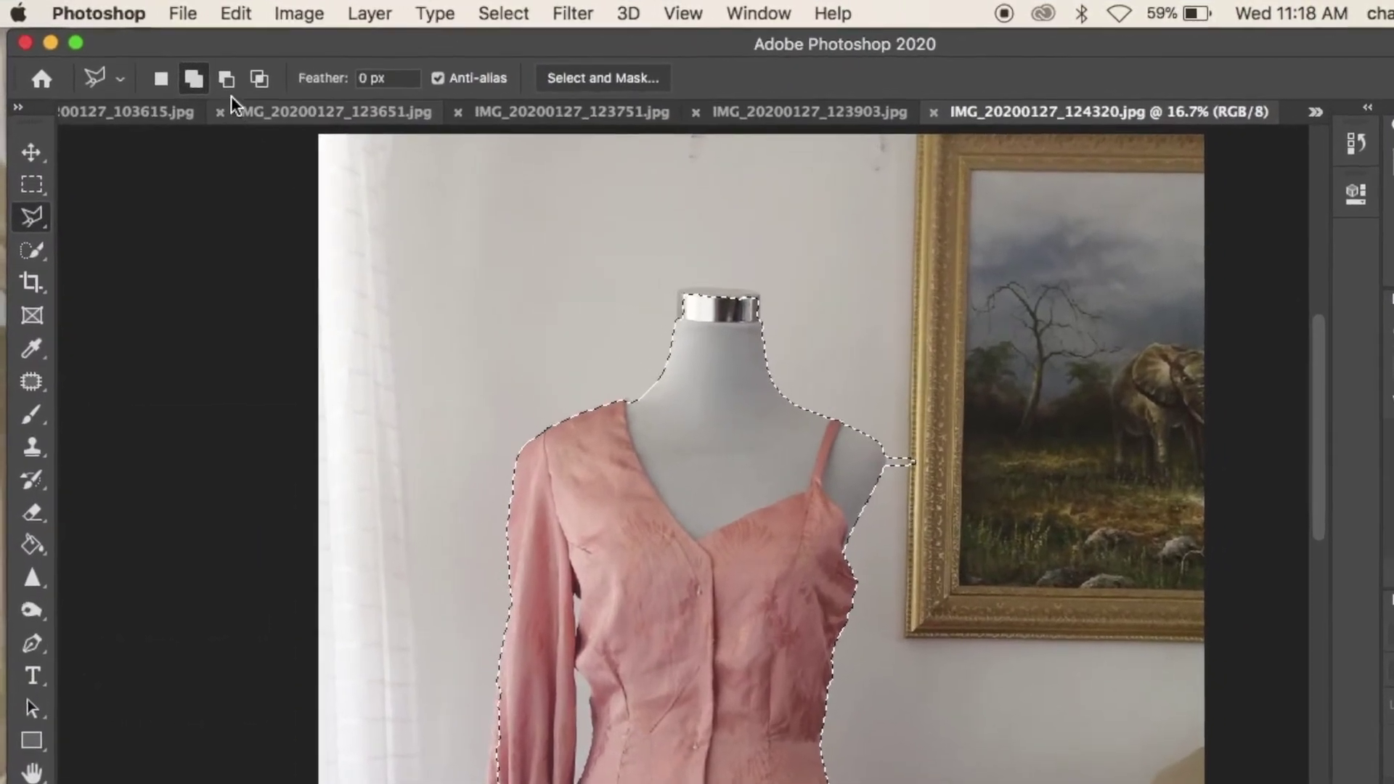
click(208, 73)
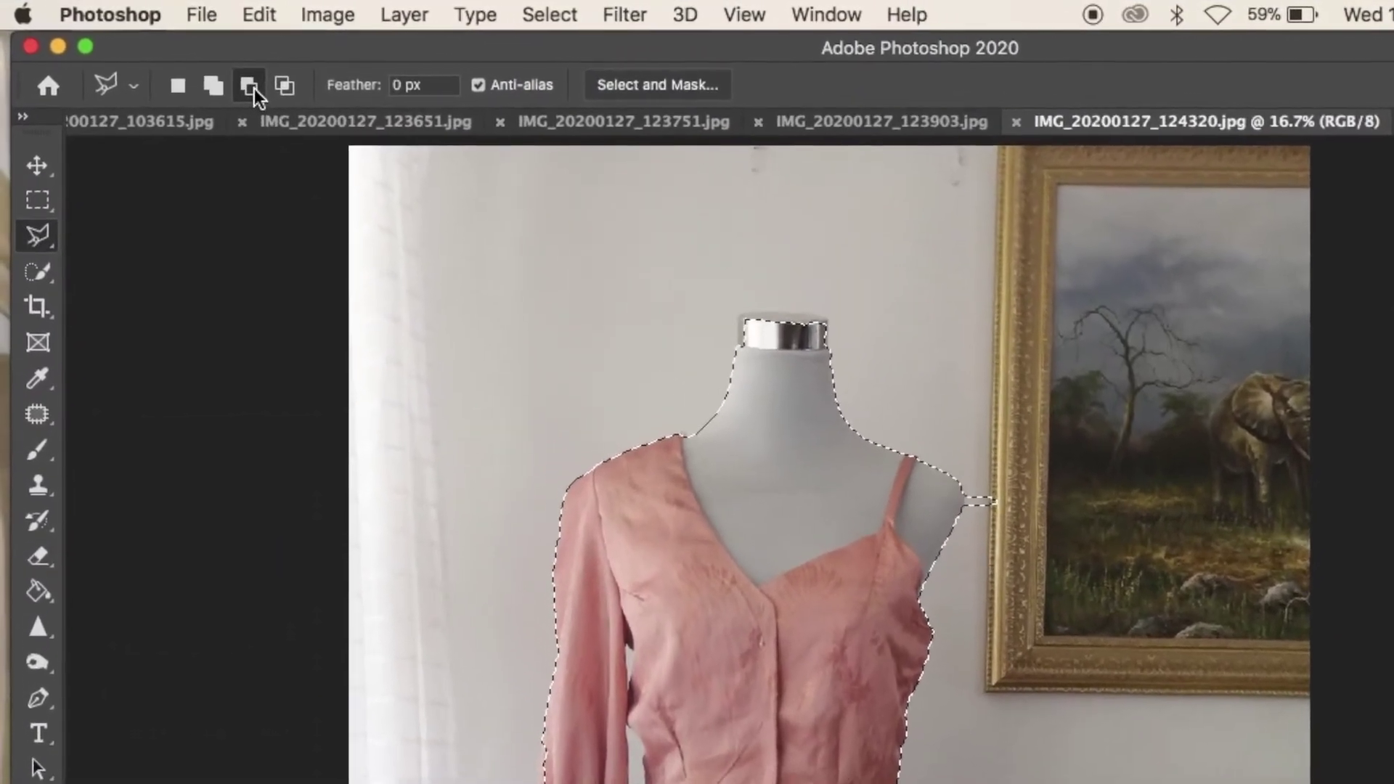
click(580, 326)
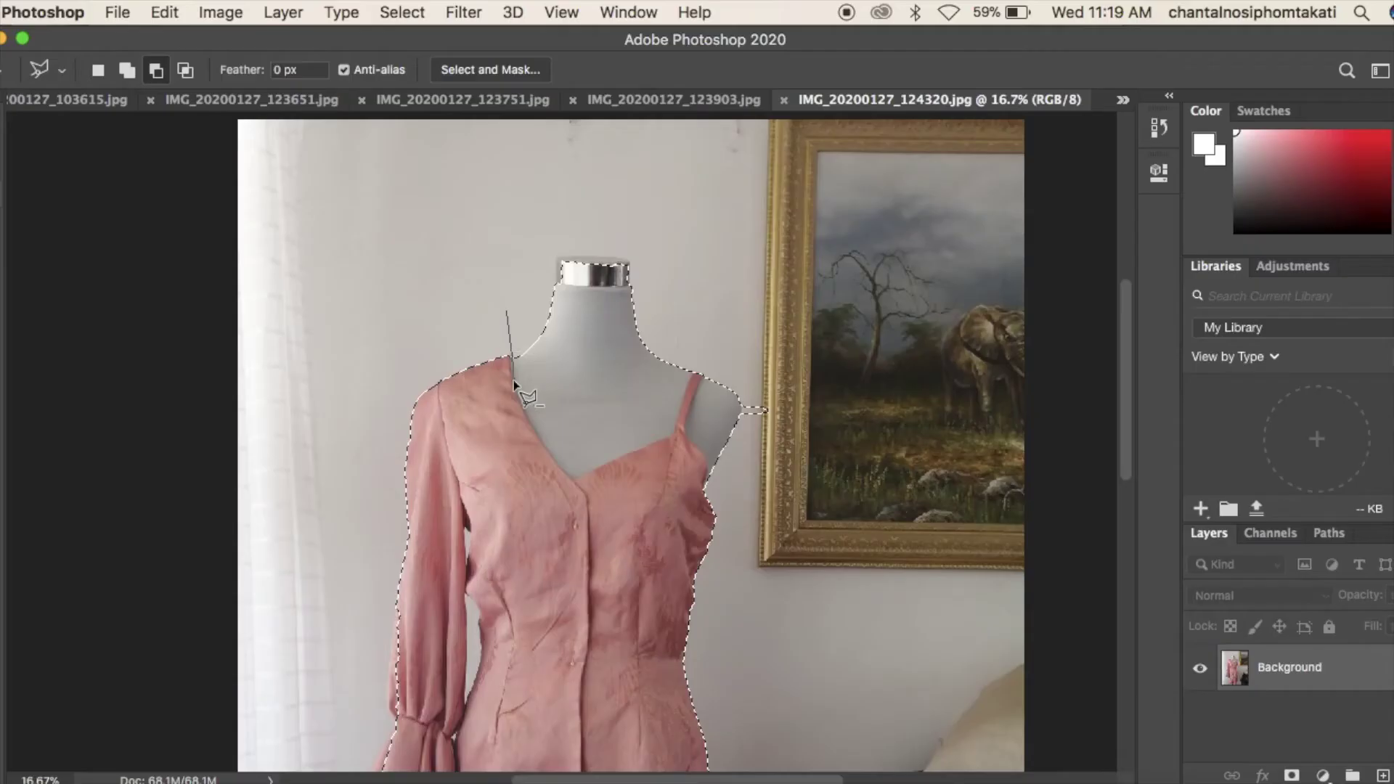
click(517, 394)
click(529, 420)
click(669, 438)
click(695, 371)
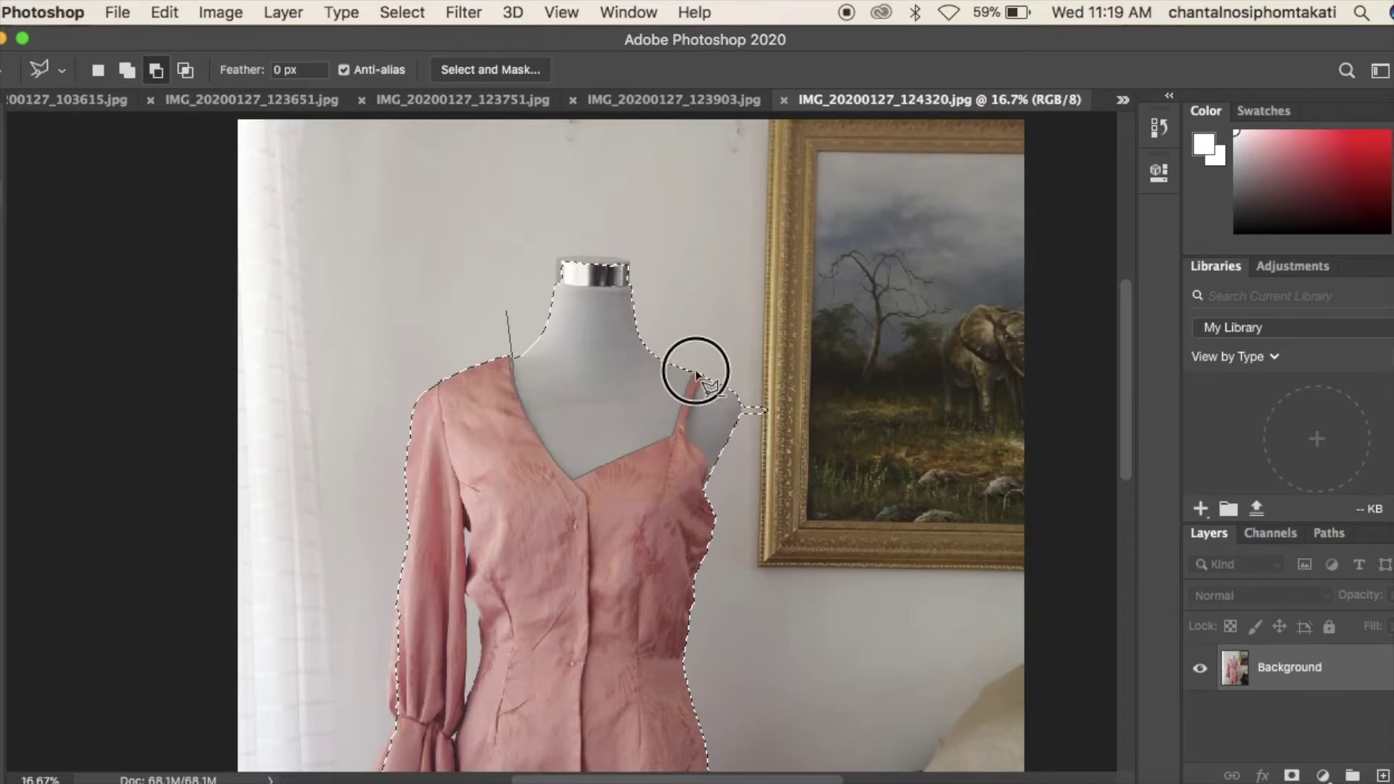
double_click(509, 310)
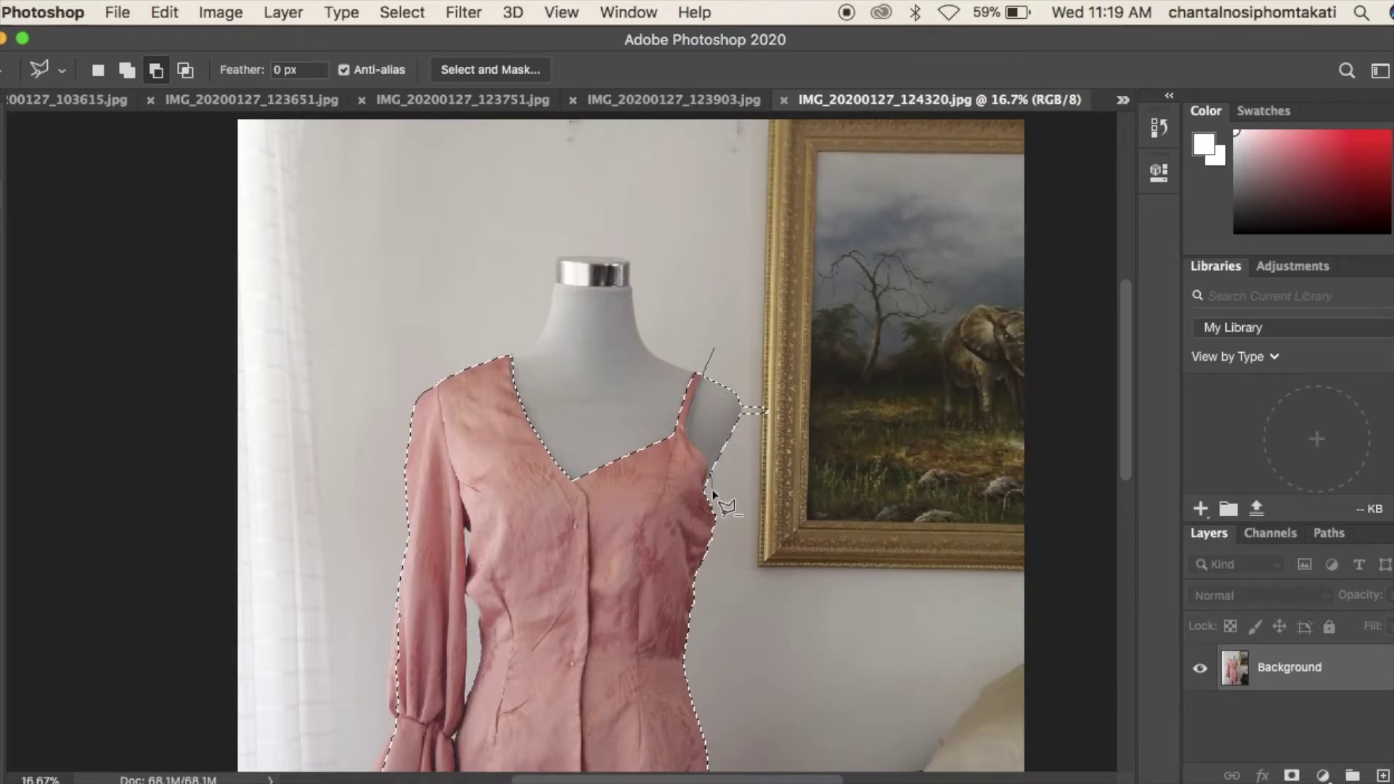
double_click(814, 386)
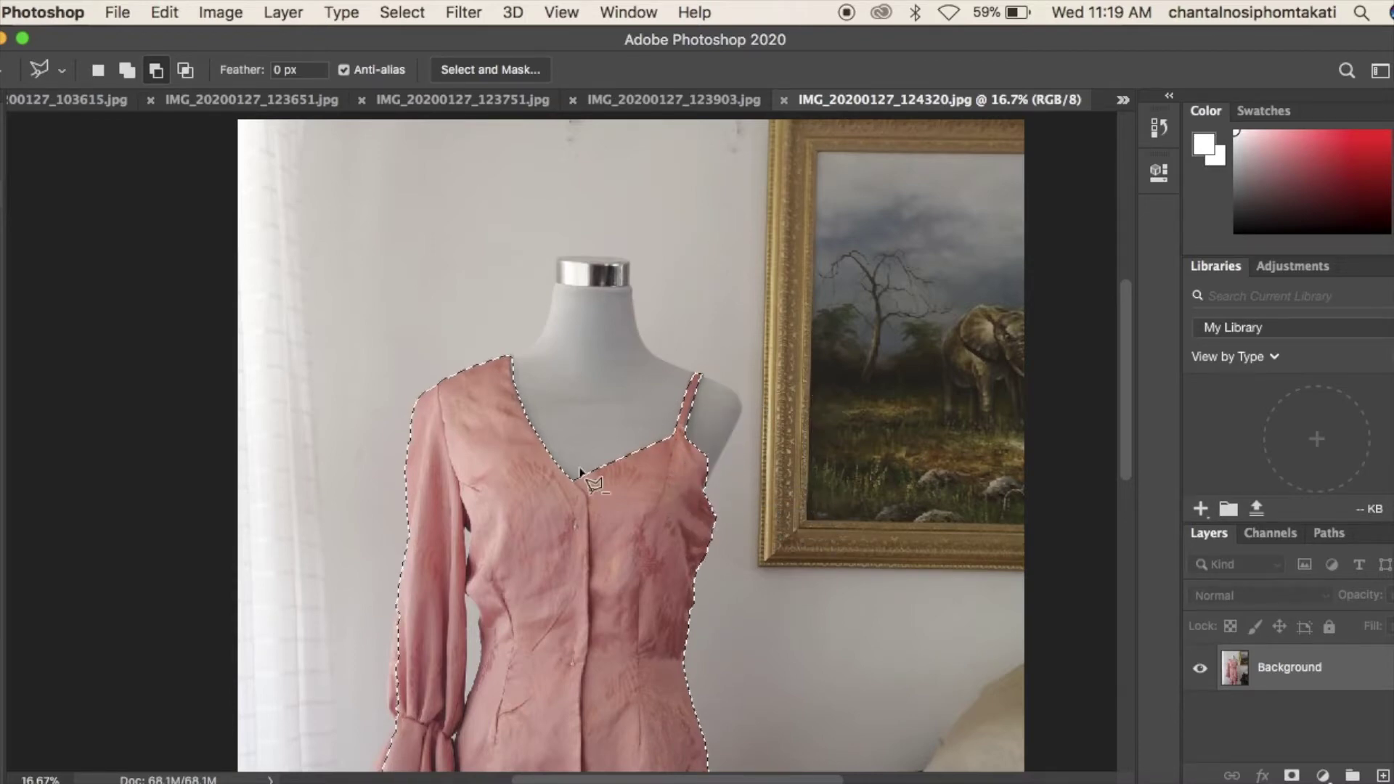
Add the missing outer edges of the sleeve and flared cuff to the selection with the Polygonal Lasso
scroll(270, 332, down, 5)
scroll(267, 331, down, 3)
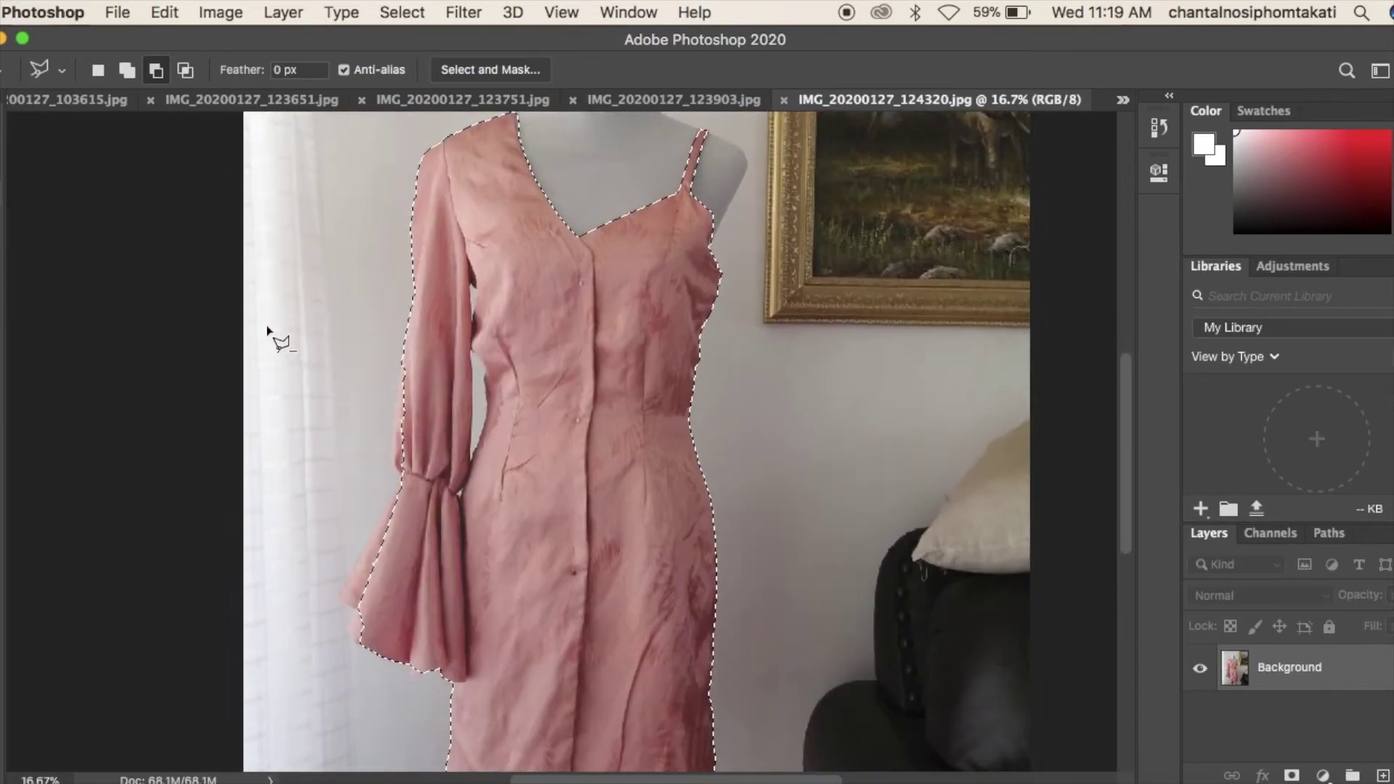
click(130, 72)
click(432, 309)
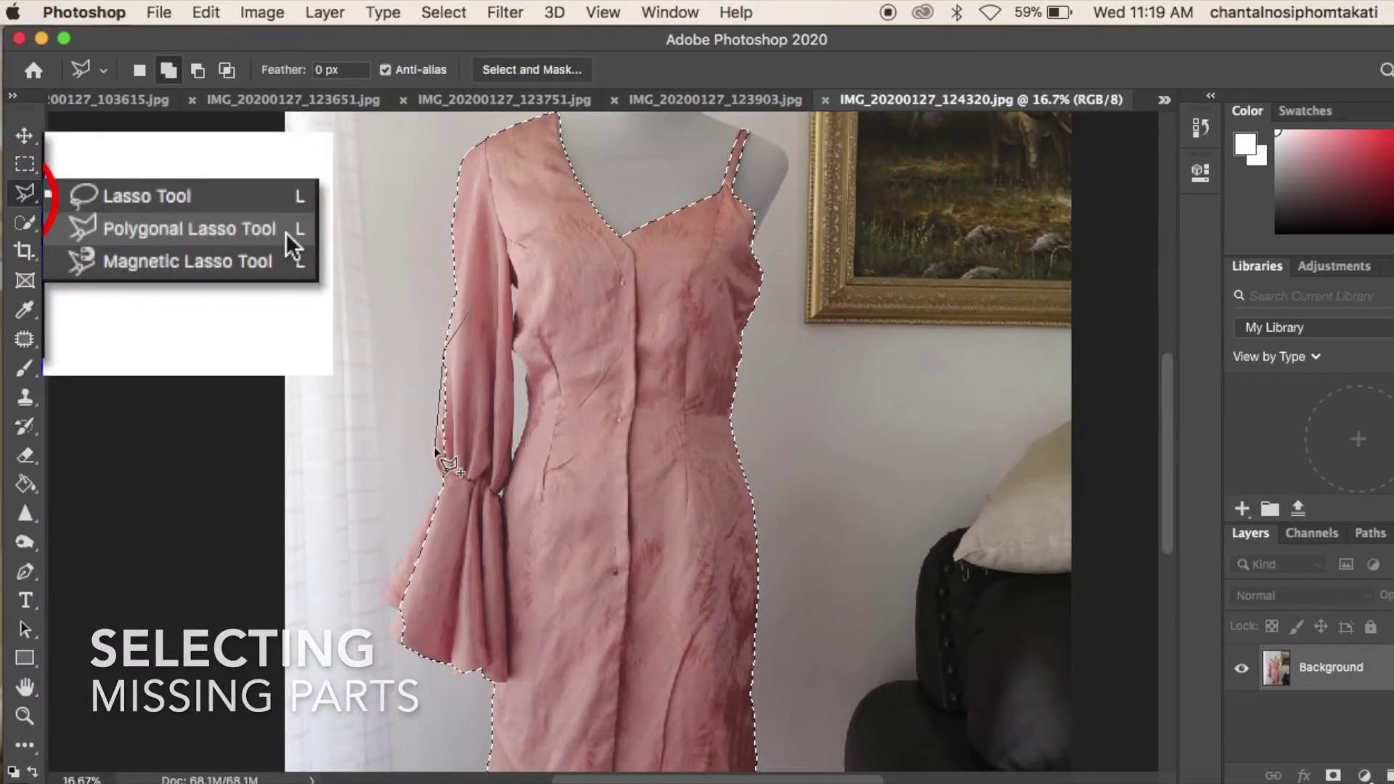
click(444, 476)
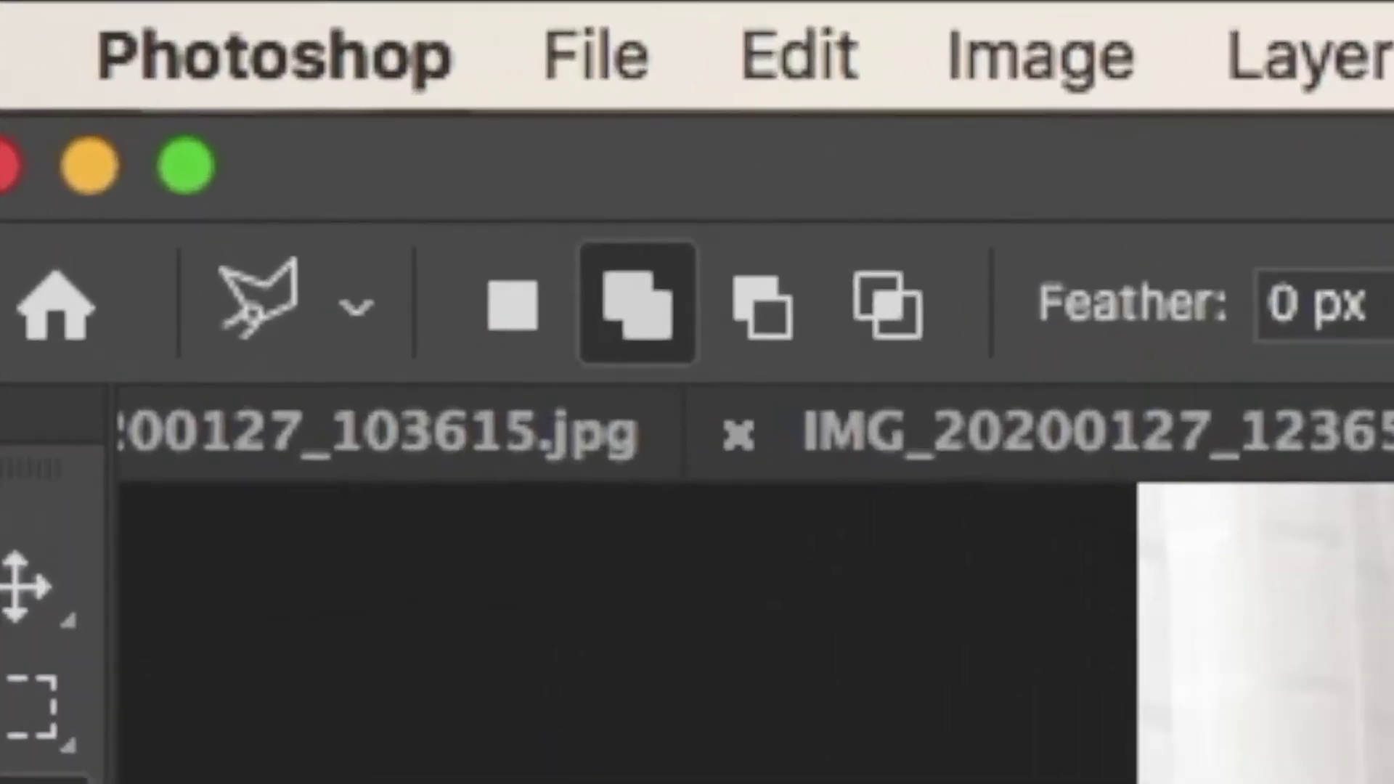
click(479, 760)
click(368, 581)
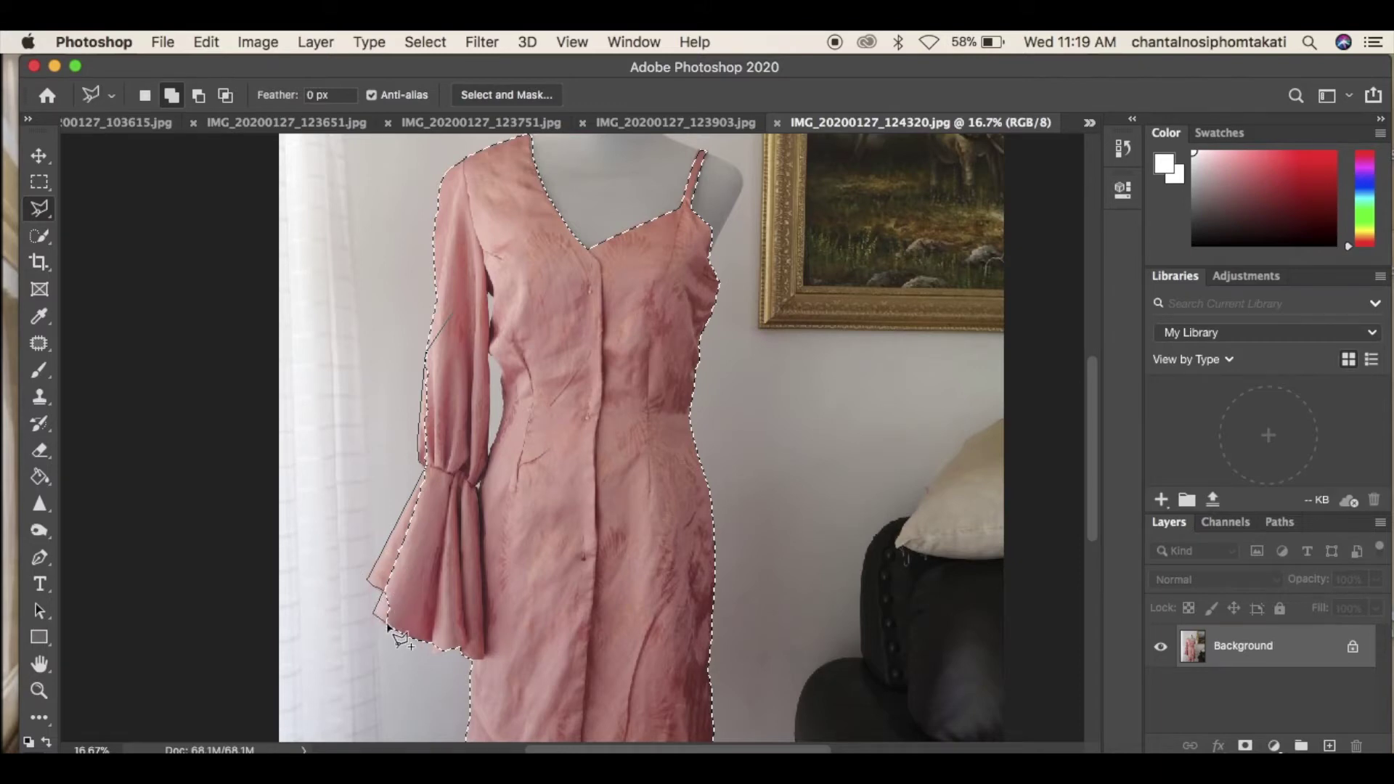
double_click(451, 621)
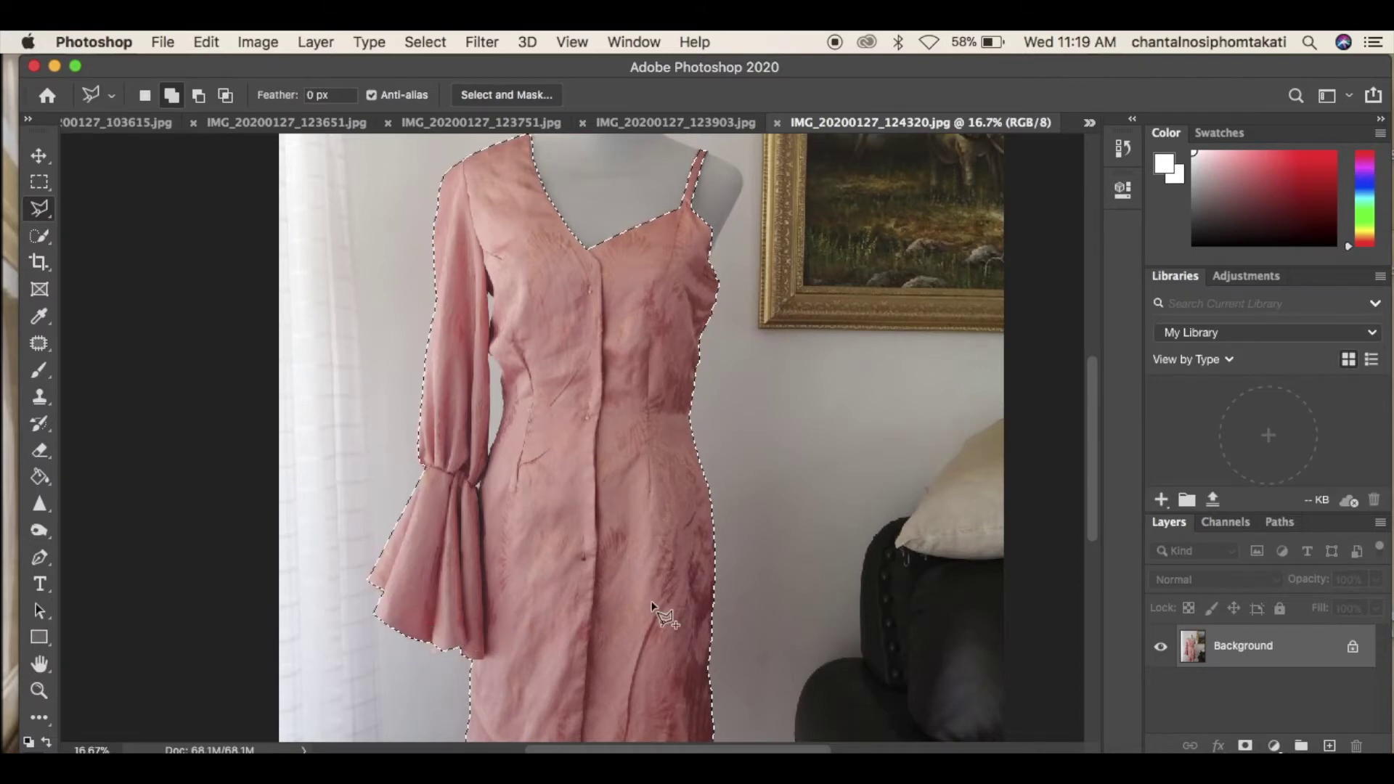
Subtract the background gaps between the sleeve and the bodice from the selection with the Polygonal Lasso
scroll(612, 608, down, 5)
click(198, 95)
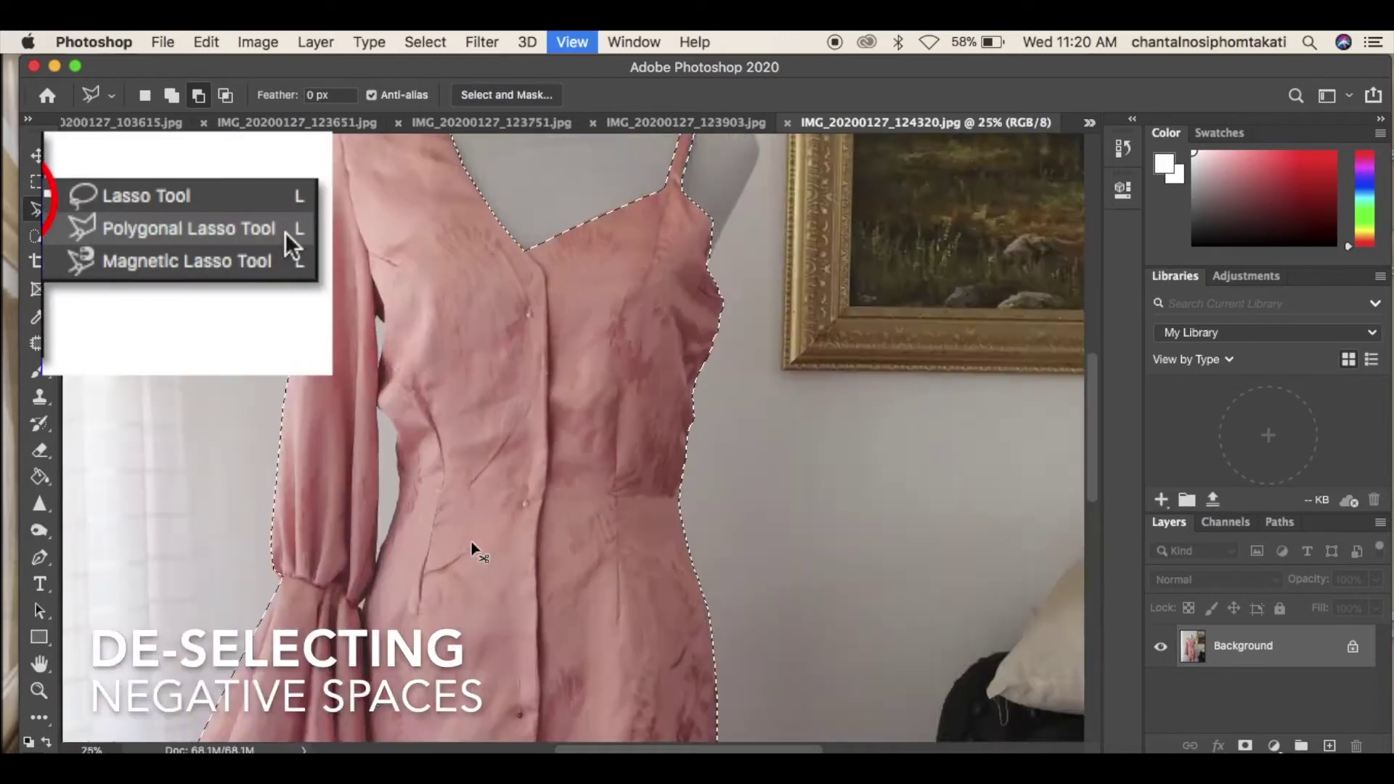
scroll(473, 551, up, 1)
scroll(473, 551, down, 5)
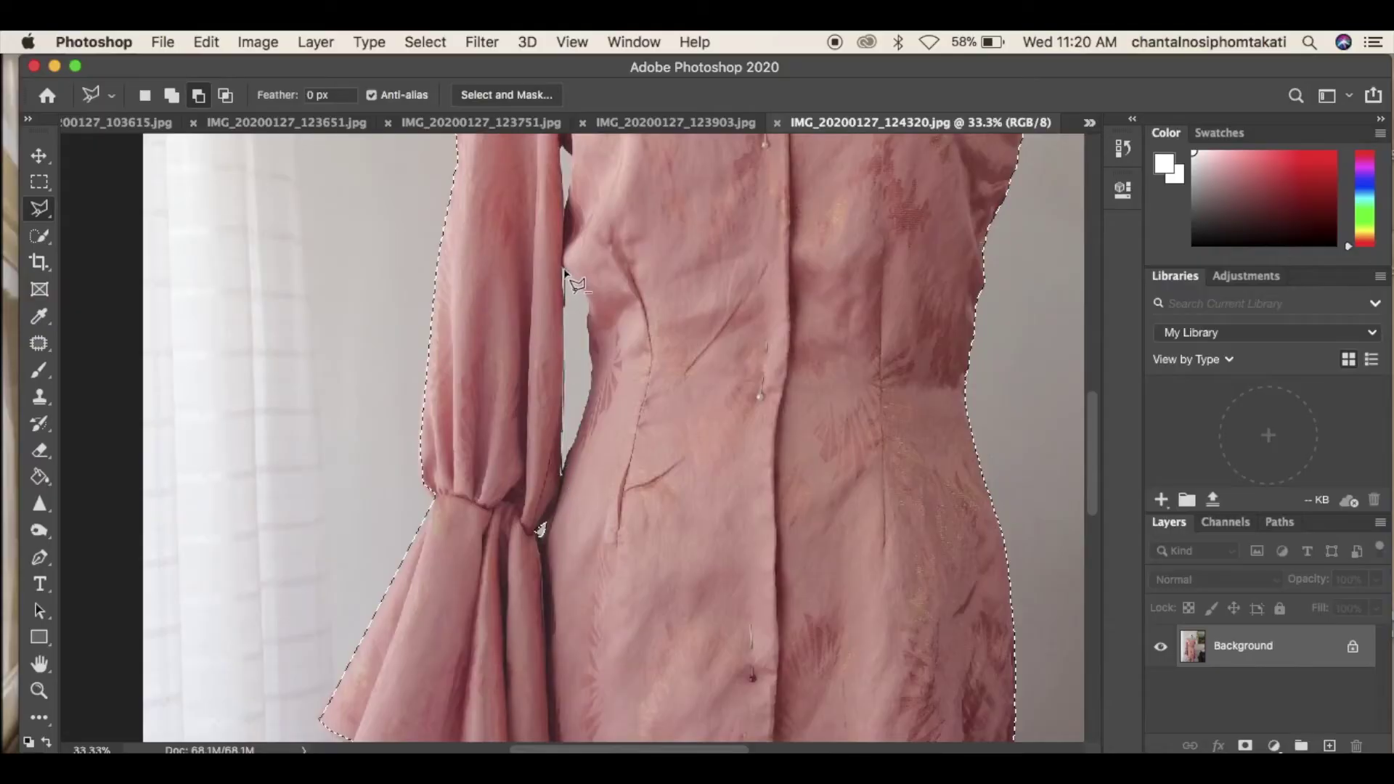
click(565, 273)
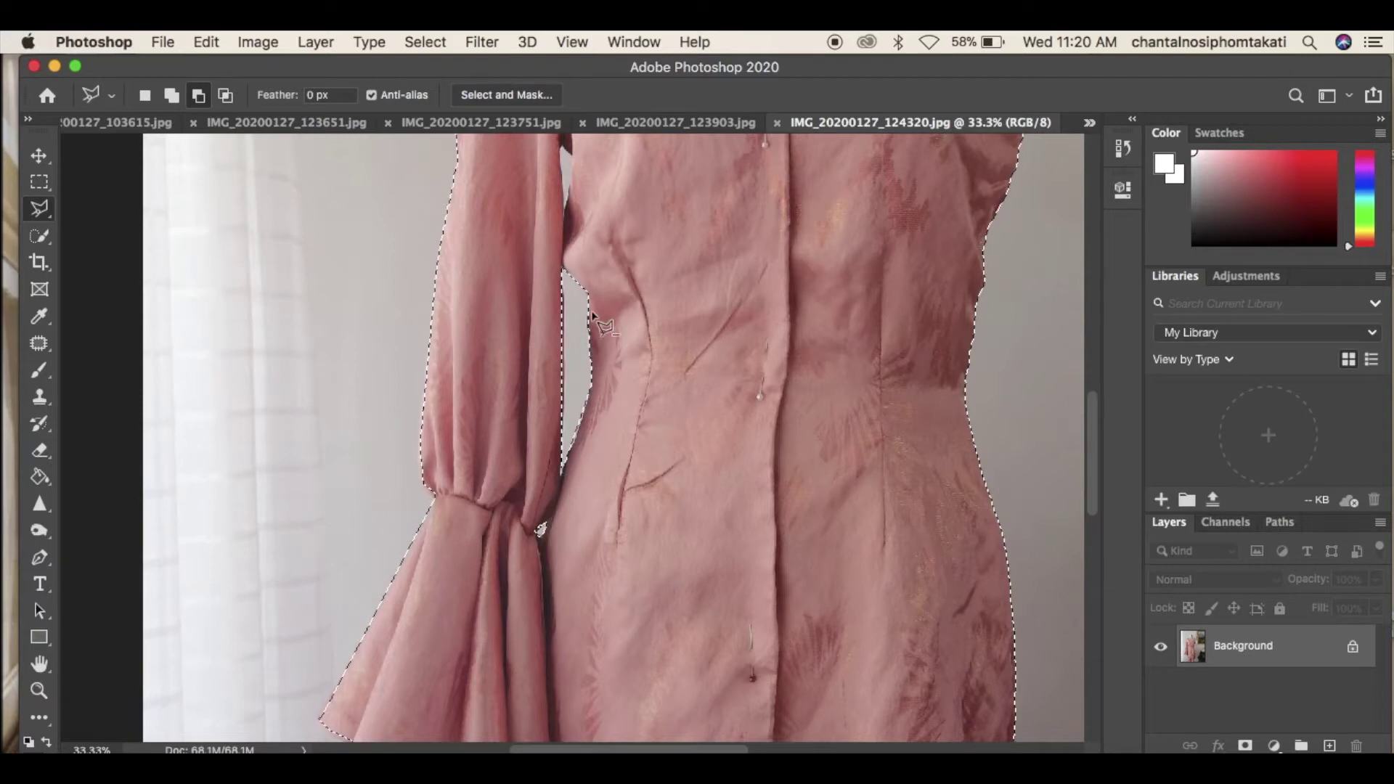
scroll(567, 465, up, 5)
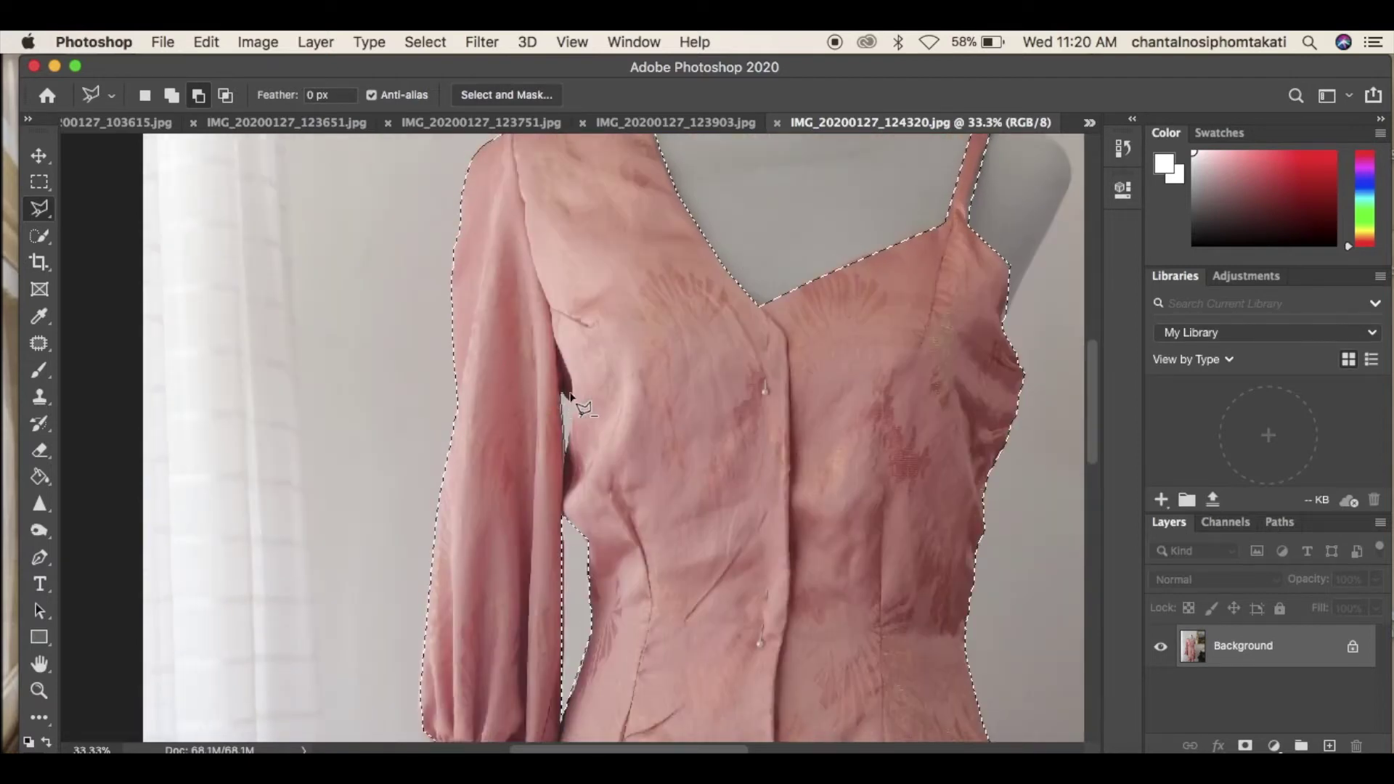
click(566, 462)
Invert the selection so that it covers the background instead of the dress
click(164, 42)
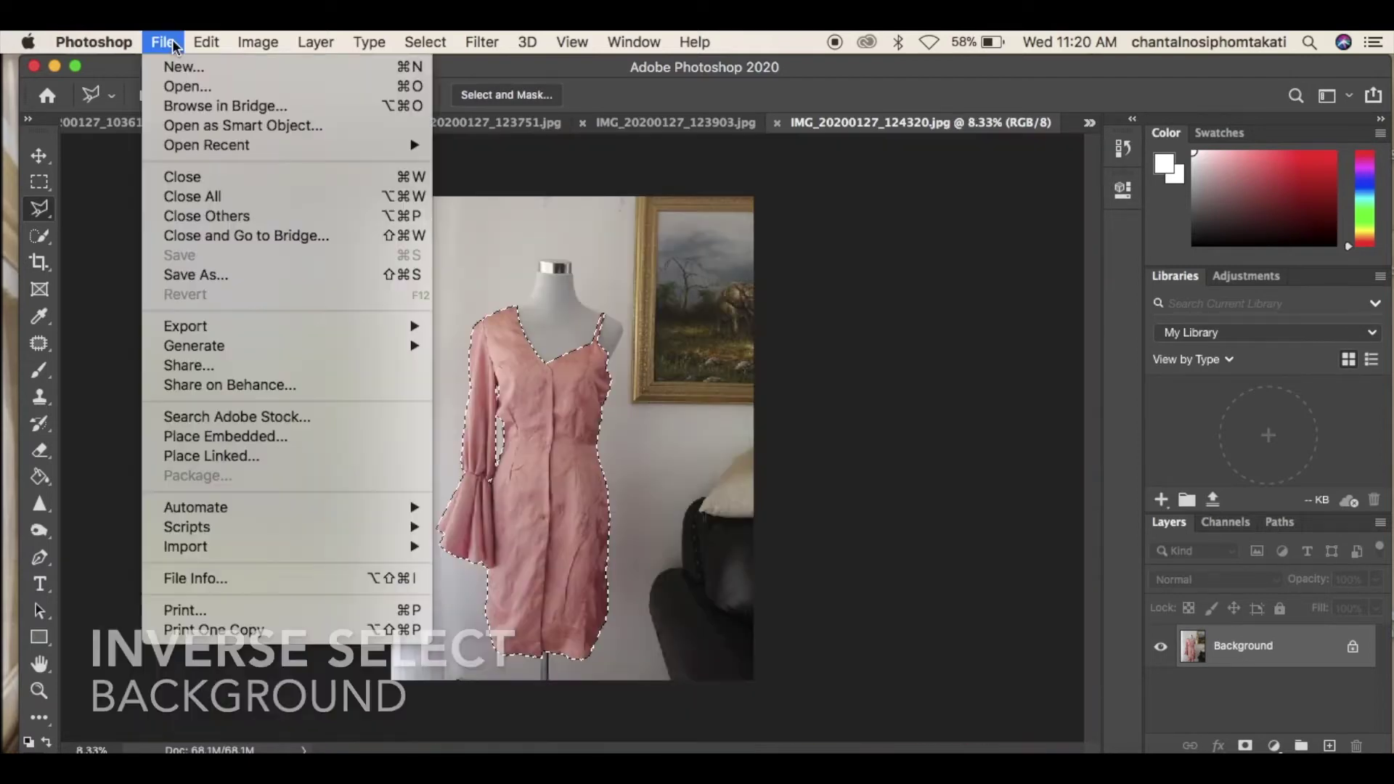
mouse_move(442, 42)
click(441, 125)
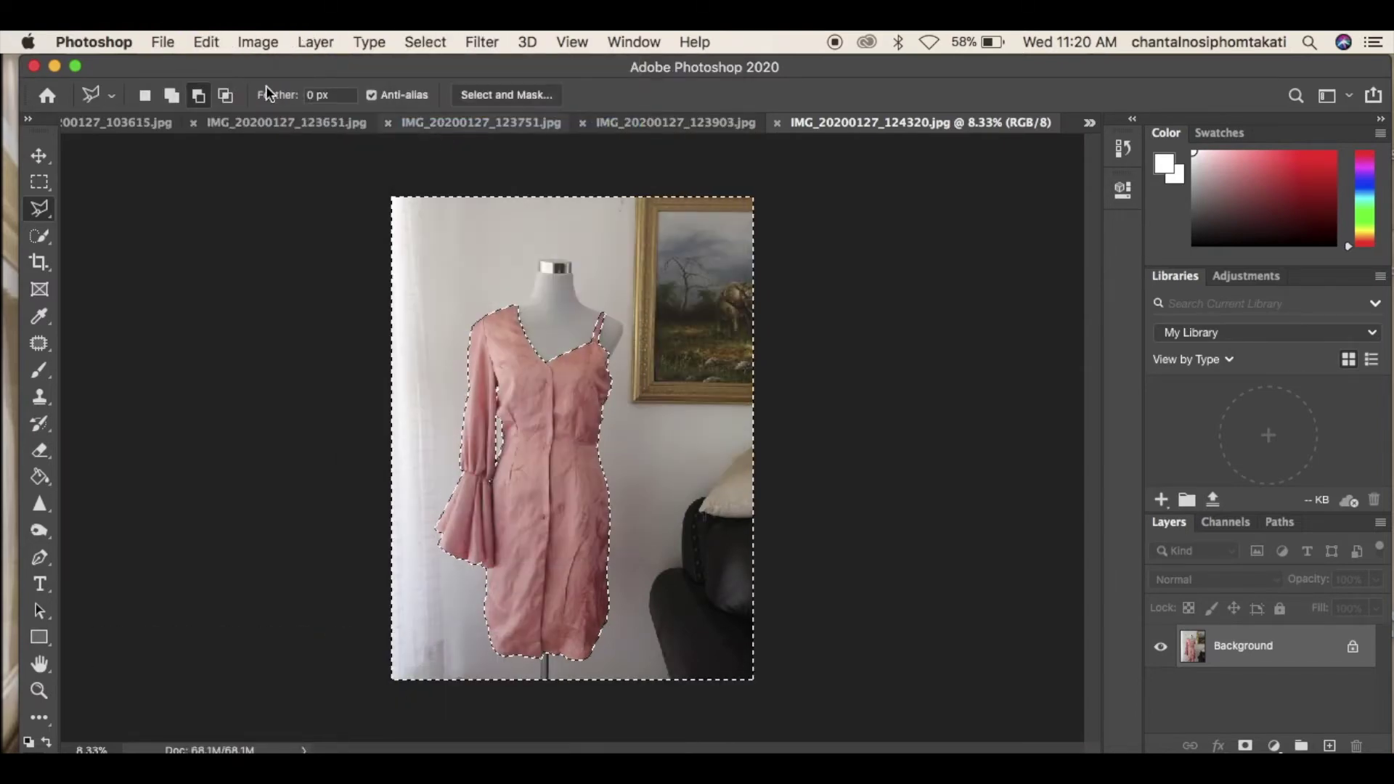
Turn the selected background pure white with a Levels adjustment, using input midtone 9.99 and input white 2
click(256, 42)
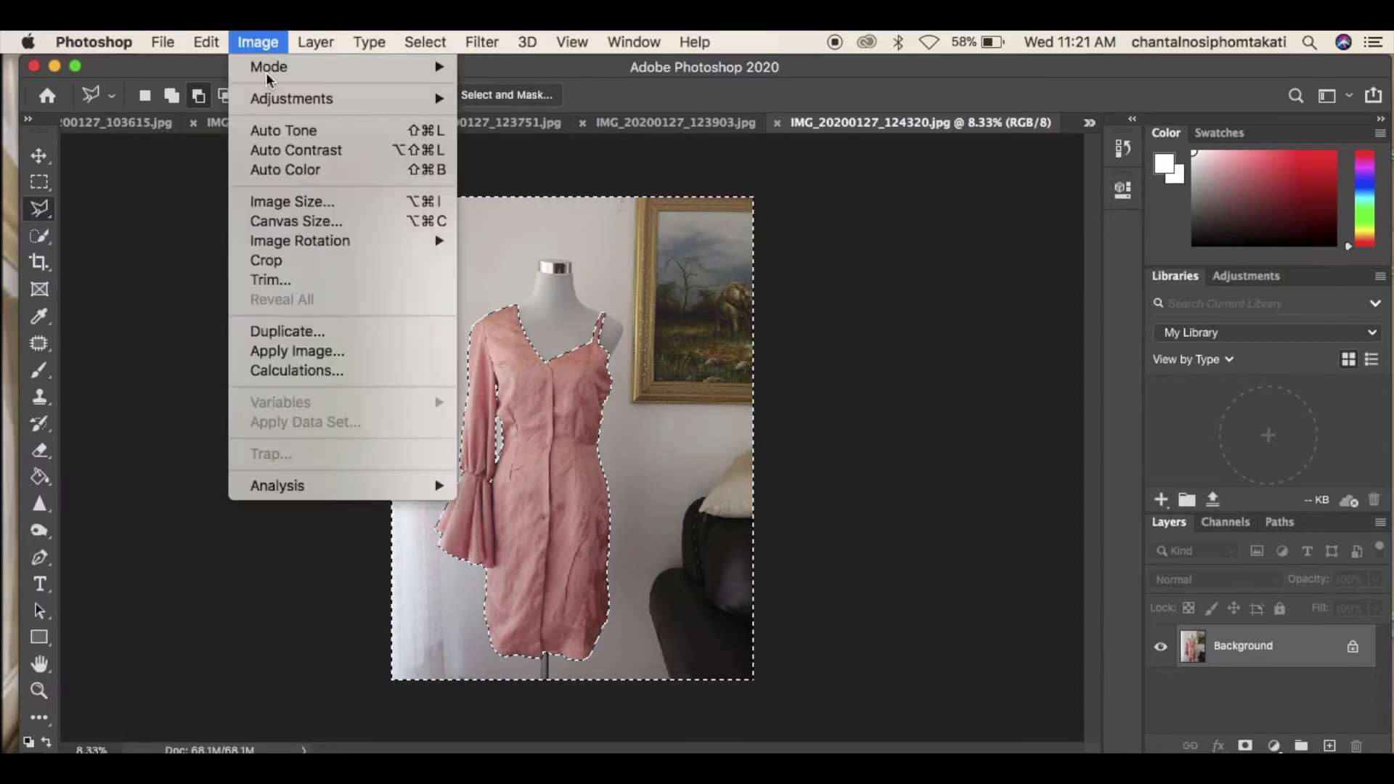
mouse_move(280, 99)
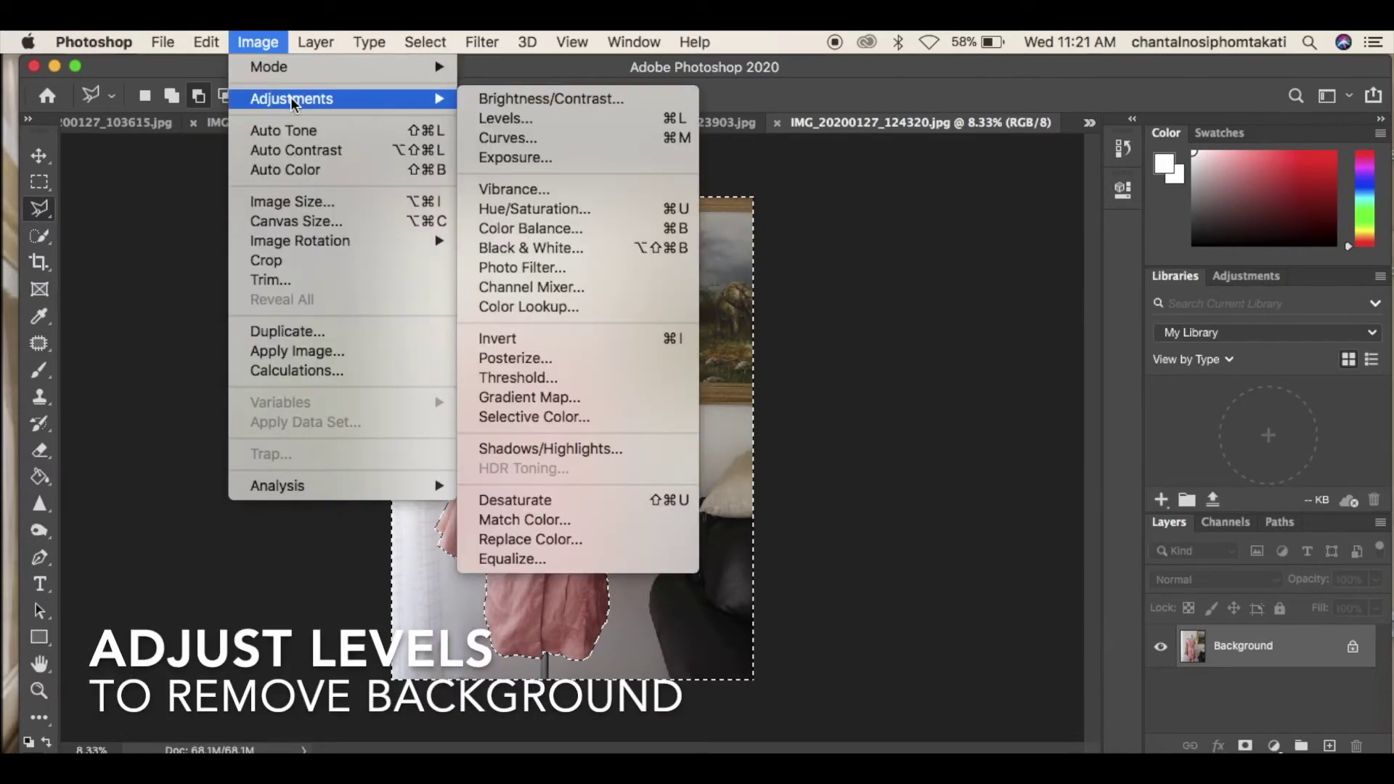
click(508, 119)
drag(1047, 457, 871, 450)
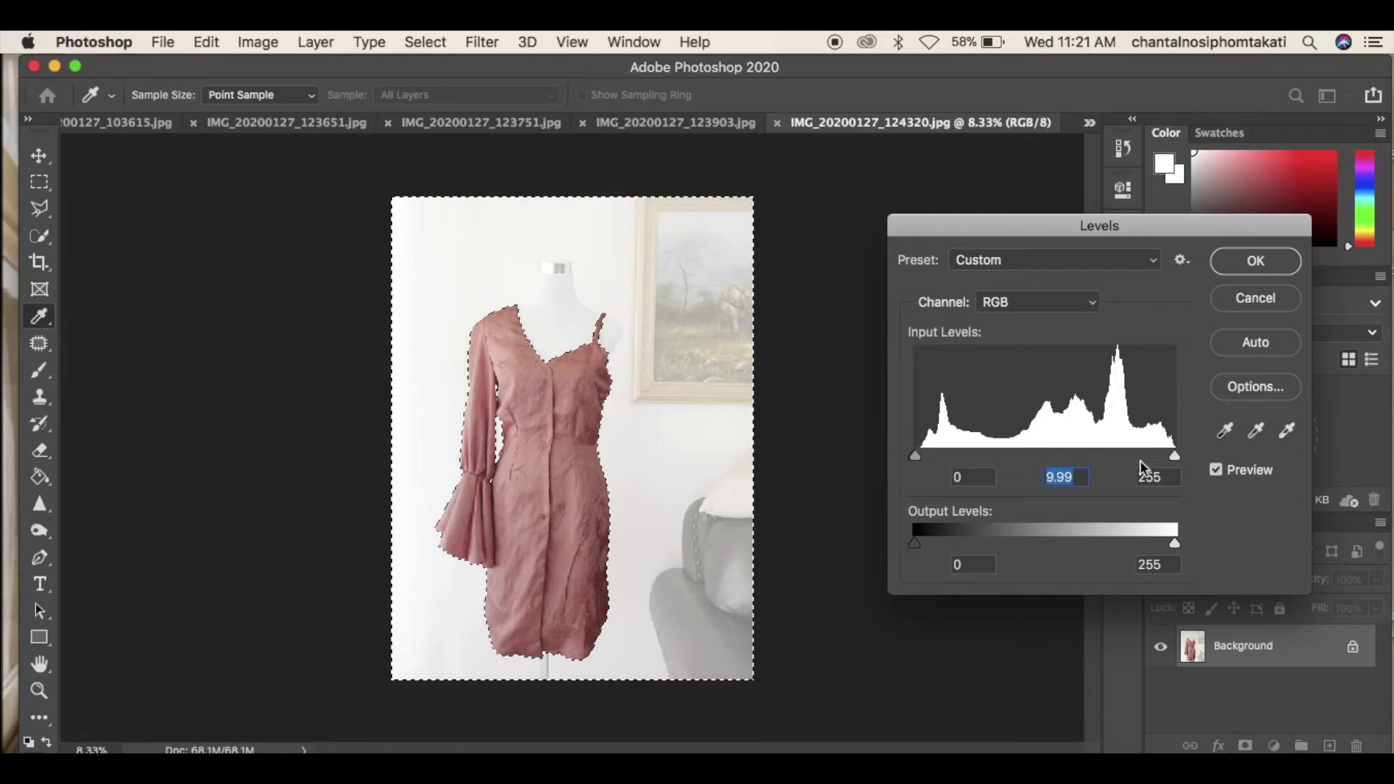
drag(1171, 457, 697, 415)
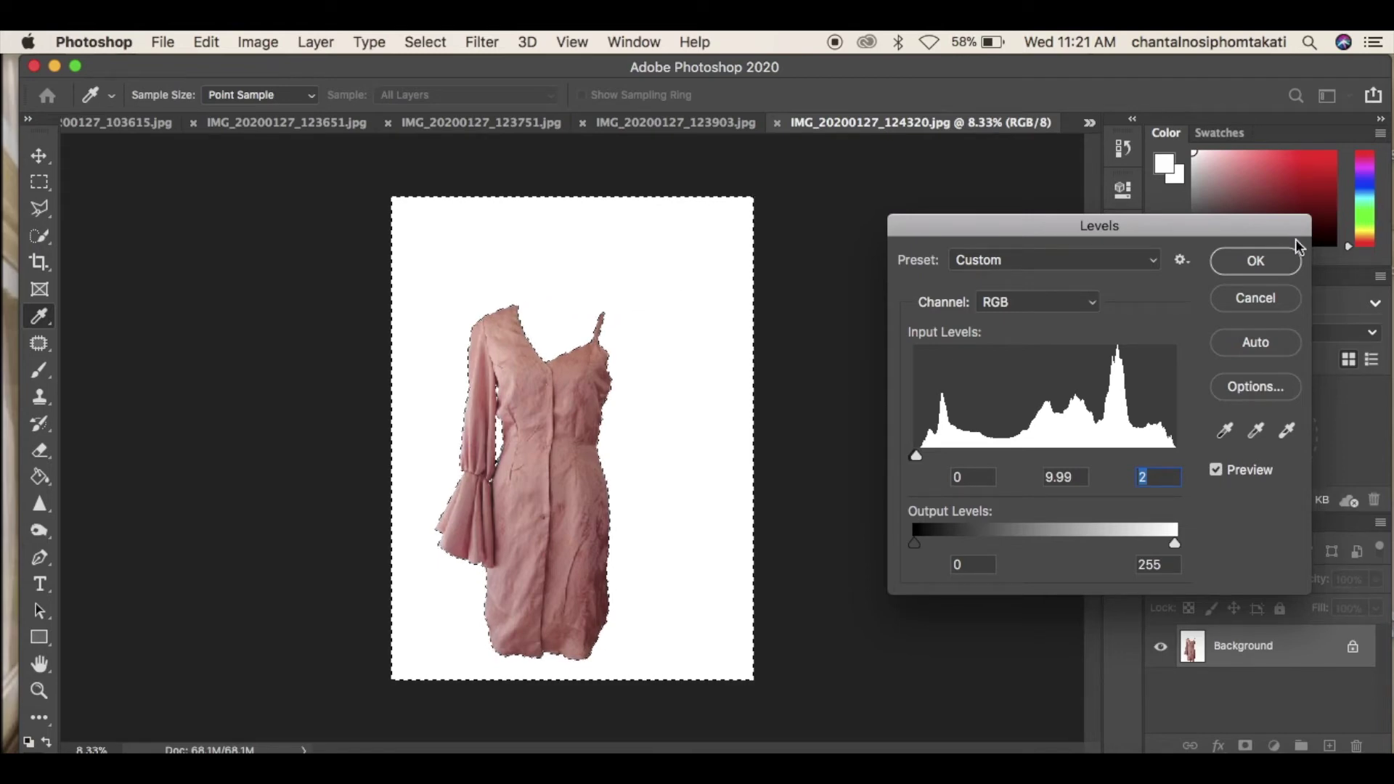
click(1256, 260)
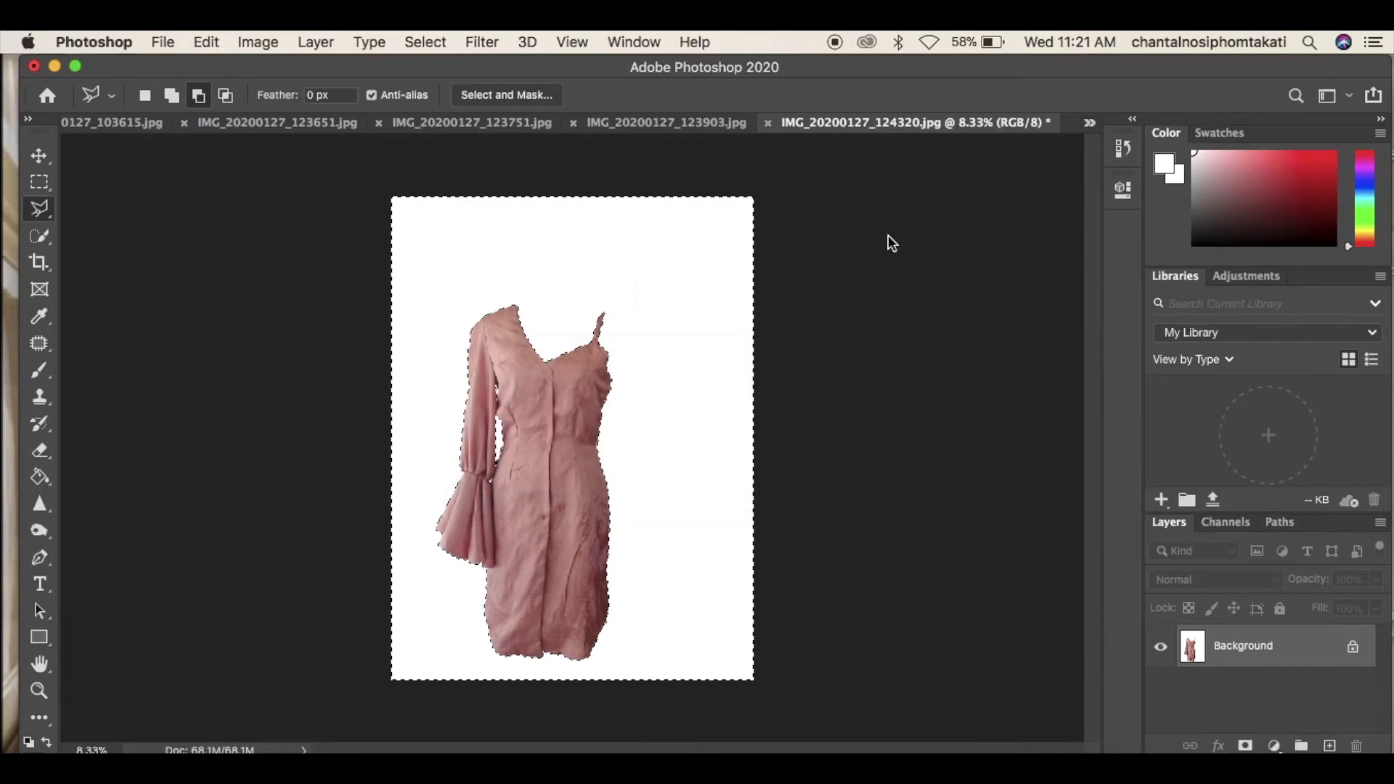
Invert the selection back to the dress
click(369, 43)
mouse_move(411, 44)
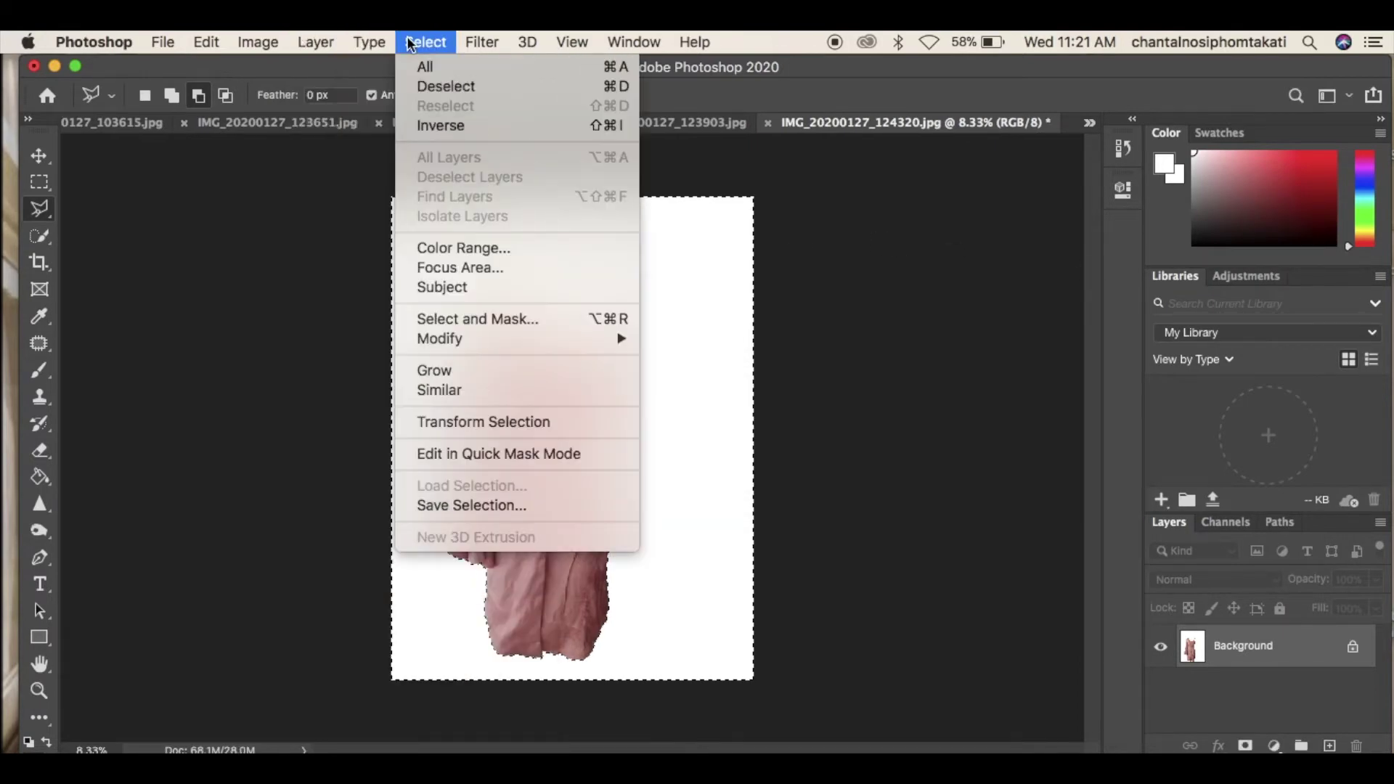
click(441, 126)
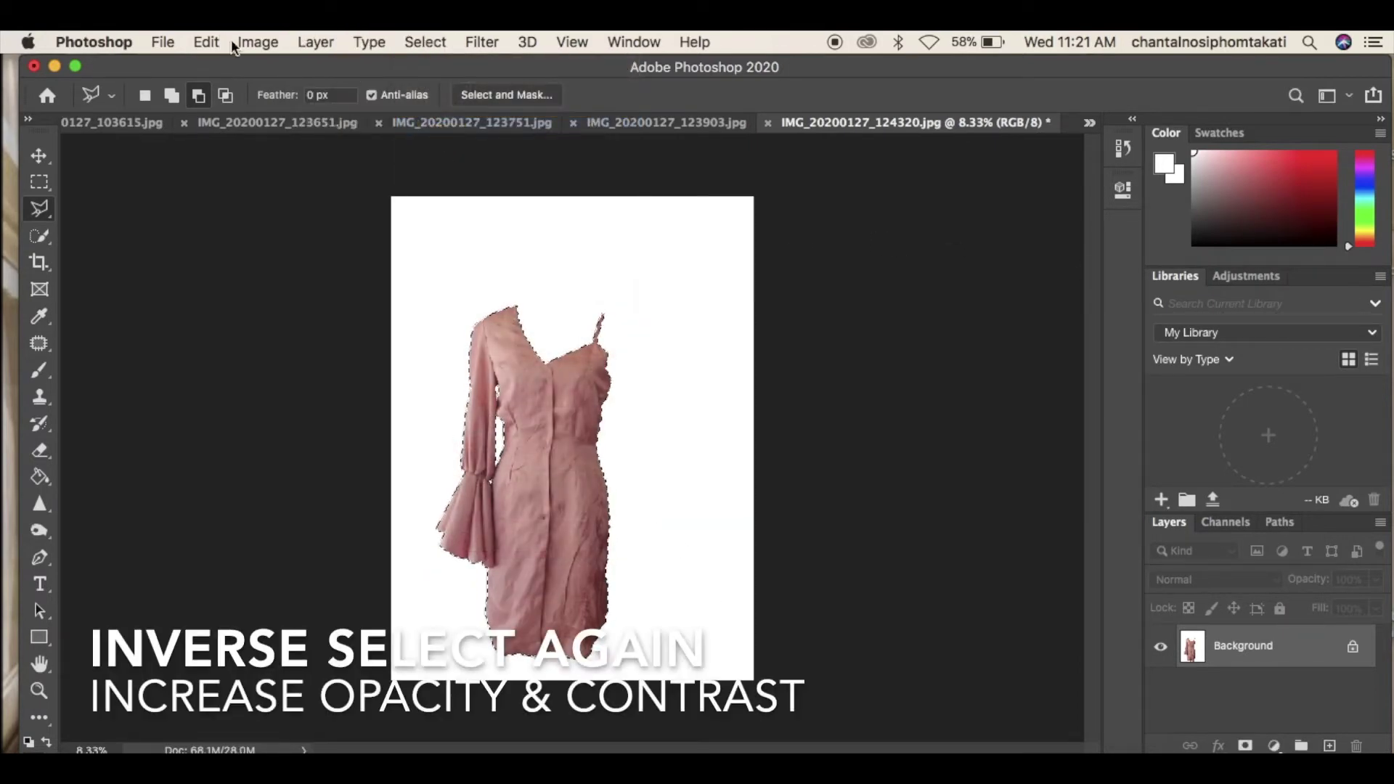
Darken the selected dress with a Levels adjustment, setting the input midtone to 0.72
click(259, 42)
mouse_move(416, 109)
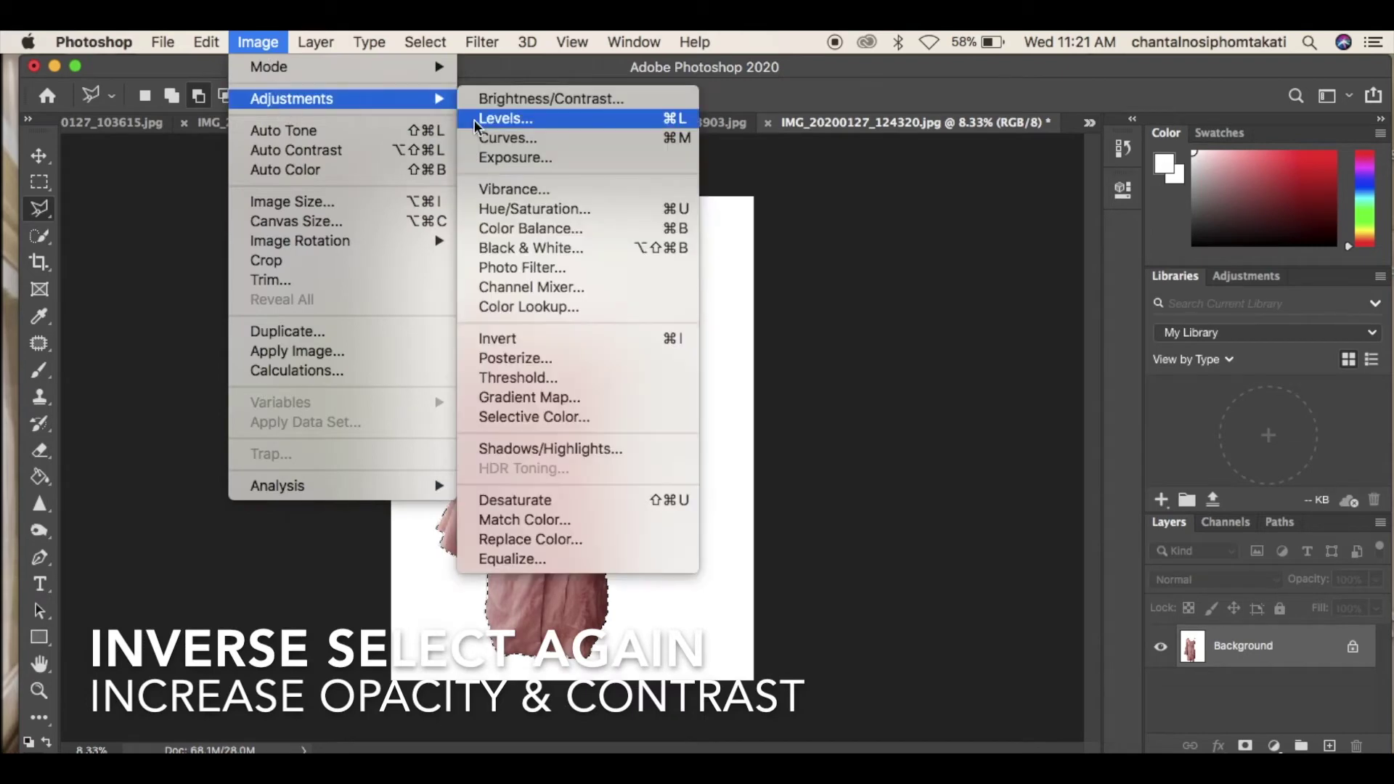
click(506, 118)
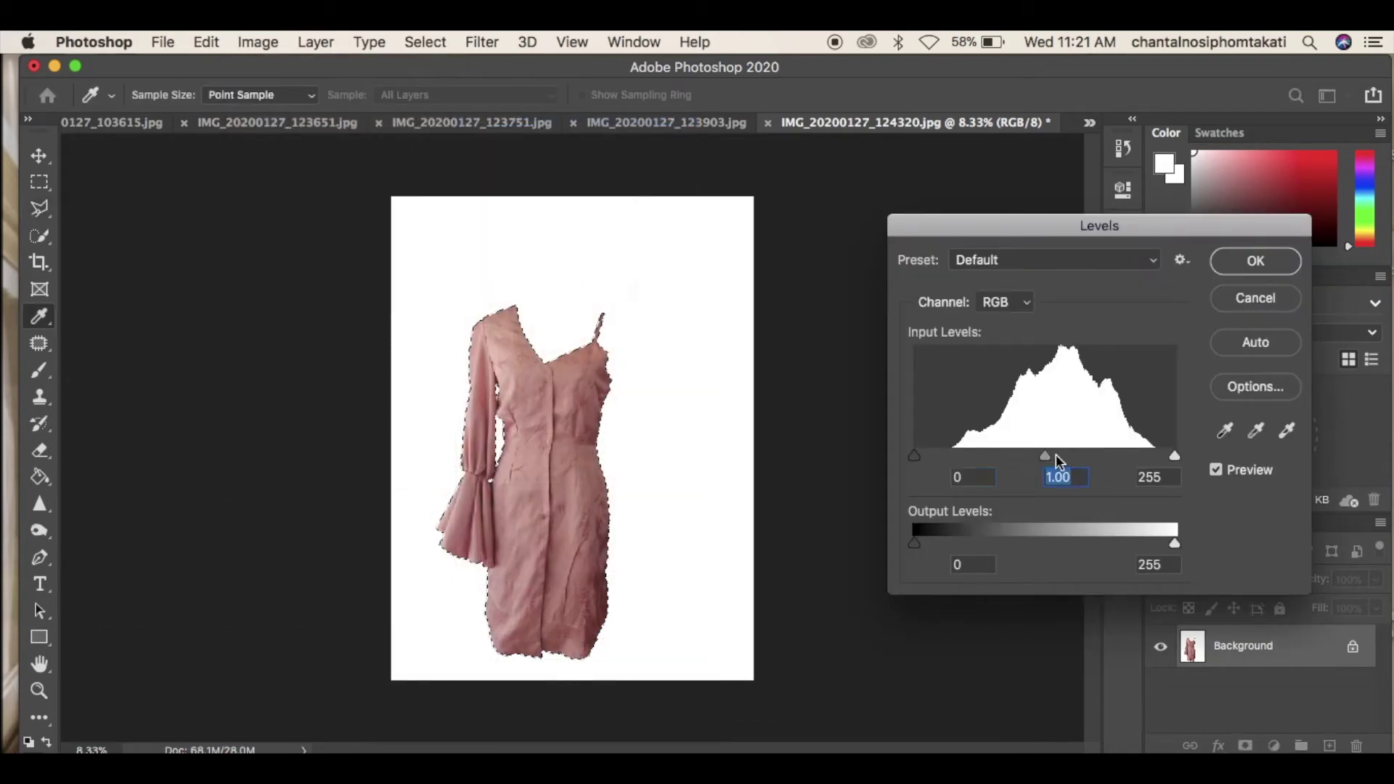
drag(1046, 454, 1060, 456)
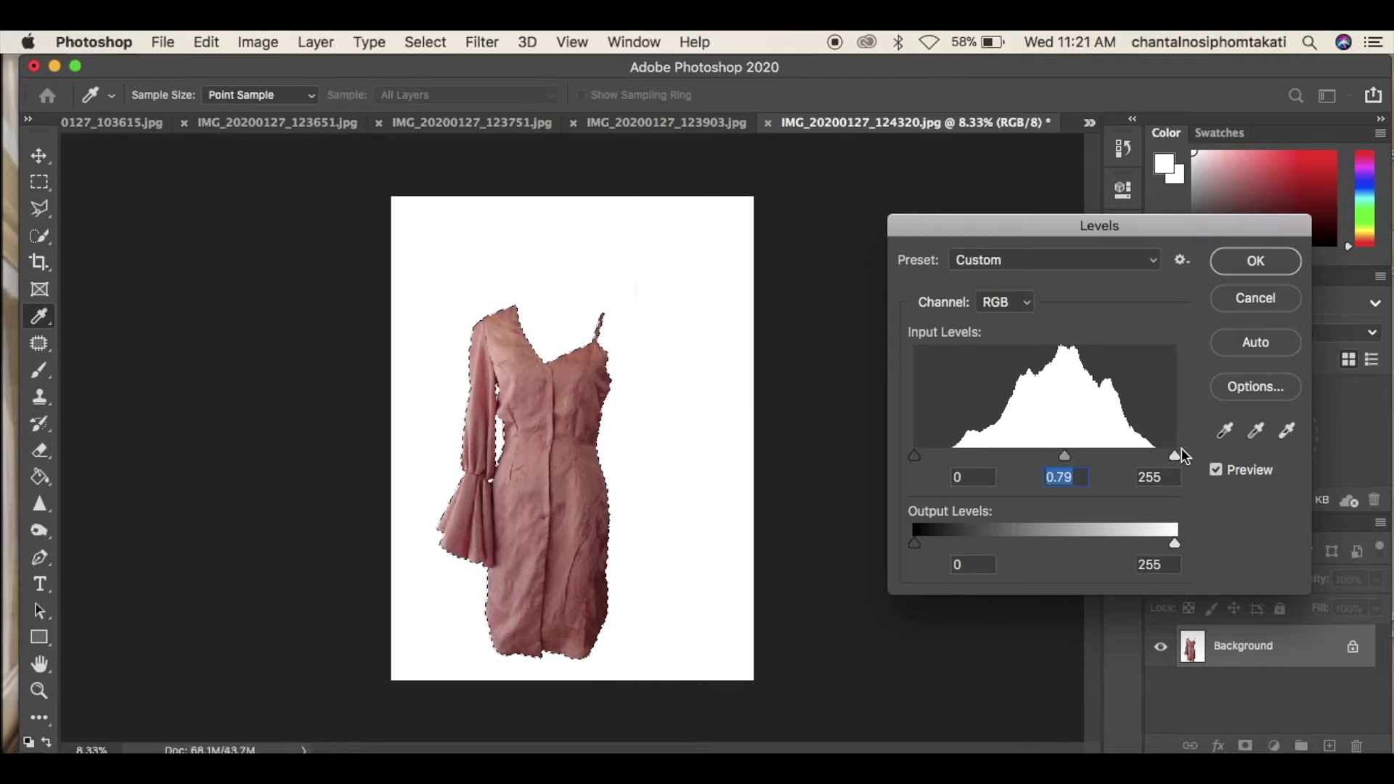
mouse_move(1164, 458)
mouse_down()
mouse_move(1152, 454)
mouse_move(1177, 456)
mouse_up()
click(1065, 456)
drag(1073, 458, 1073, 457)
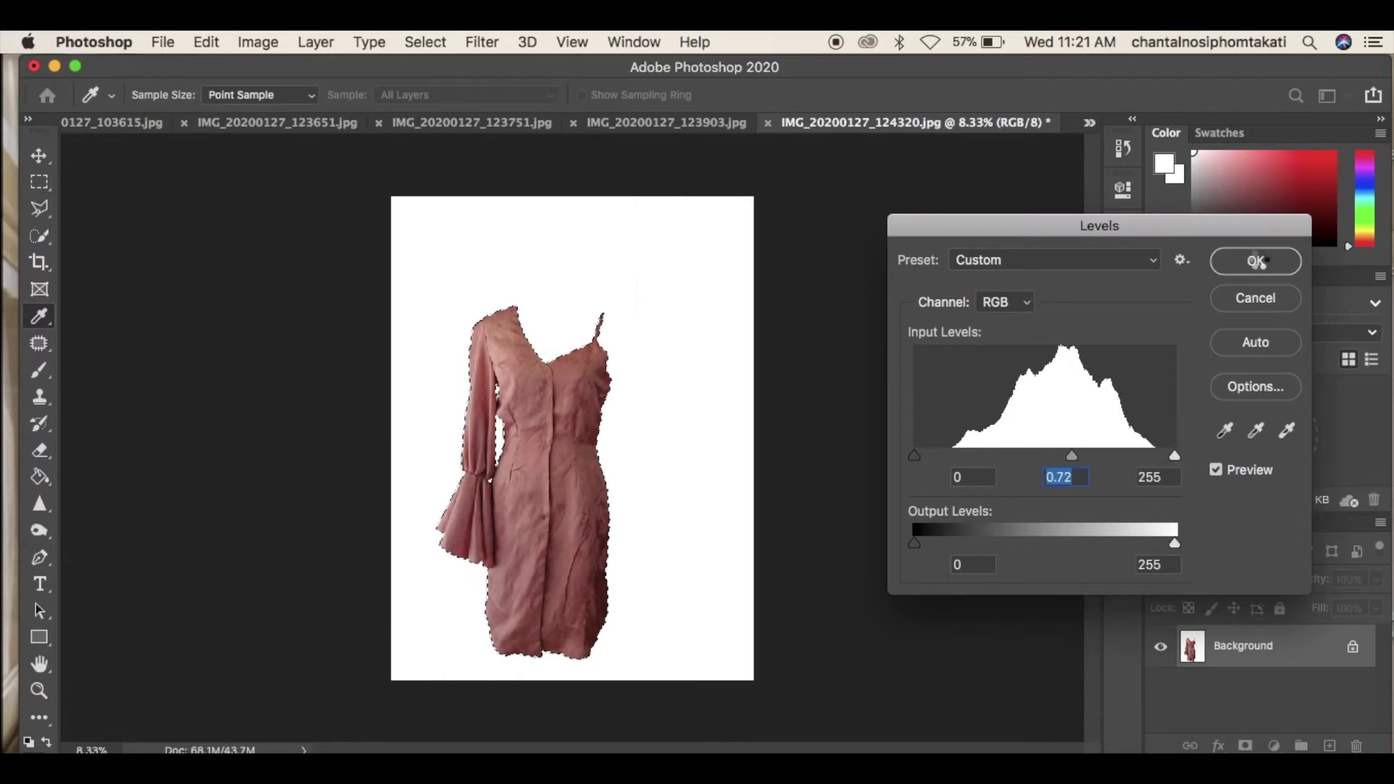
click(1257, 261)
Draw a rectangular marquee selection around the whole dress and adjust its position so the dress sits inside
key(m)
drag(426, 268, 641, 675)
mouse_move(546, 582)
mouse_down()
mouse_move(601, 554)
mouse_move(536, 589)
mouse_move(541, 578)
mouse_up()
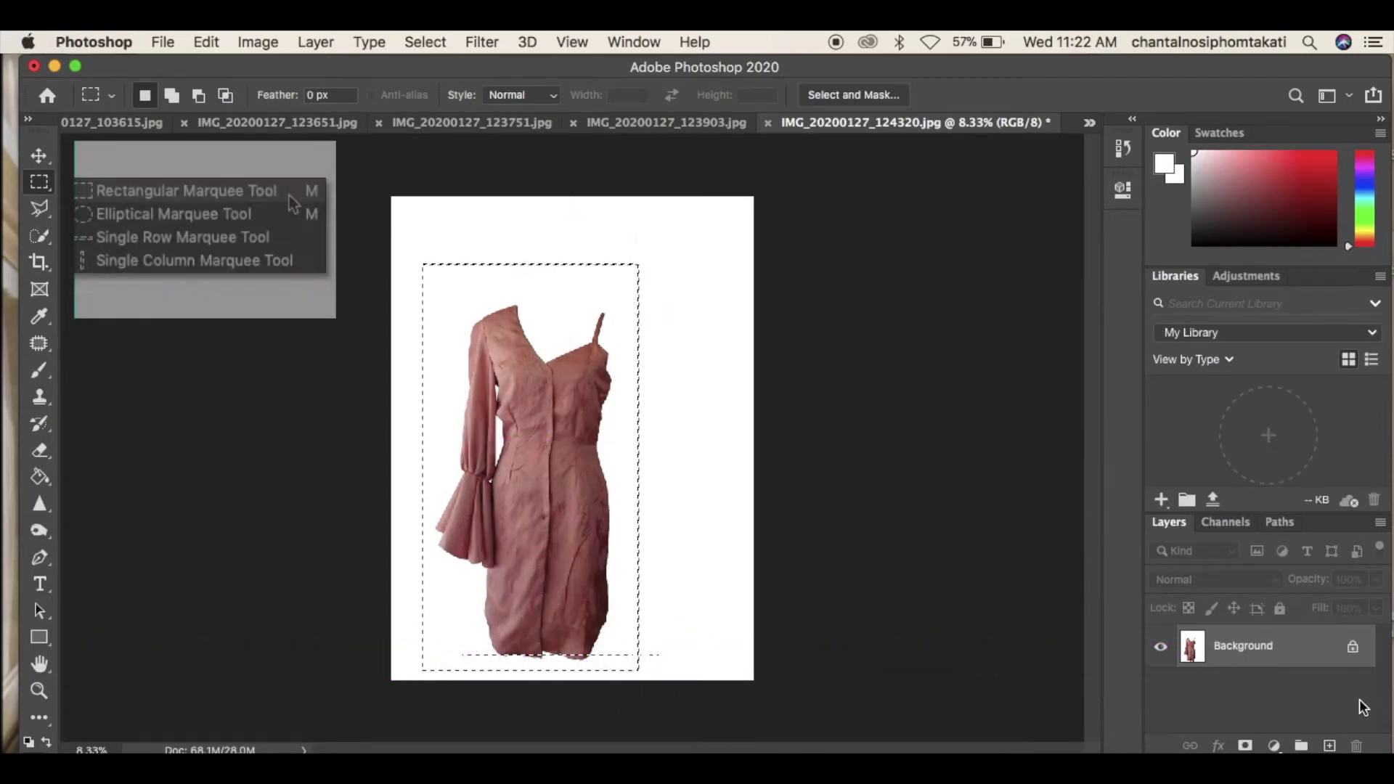
Move the selected dress up and toward the centre of the white canvas
key(v)
drag(598, 488, 555, 489)
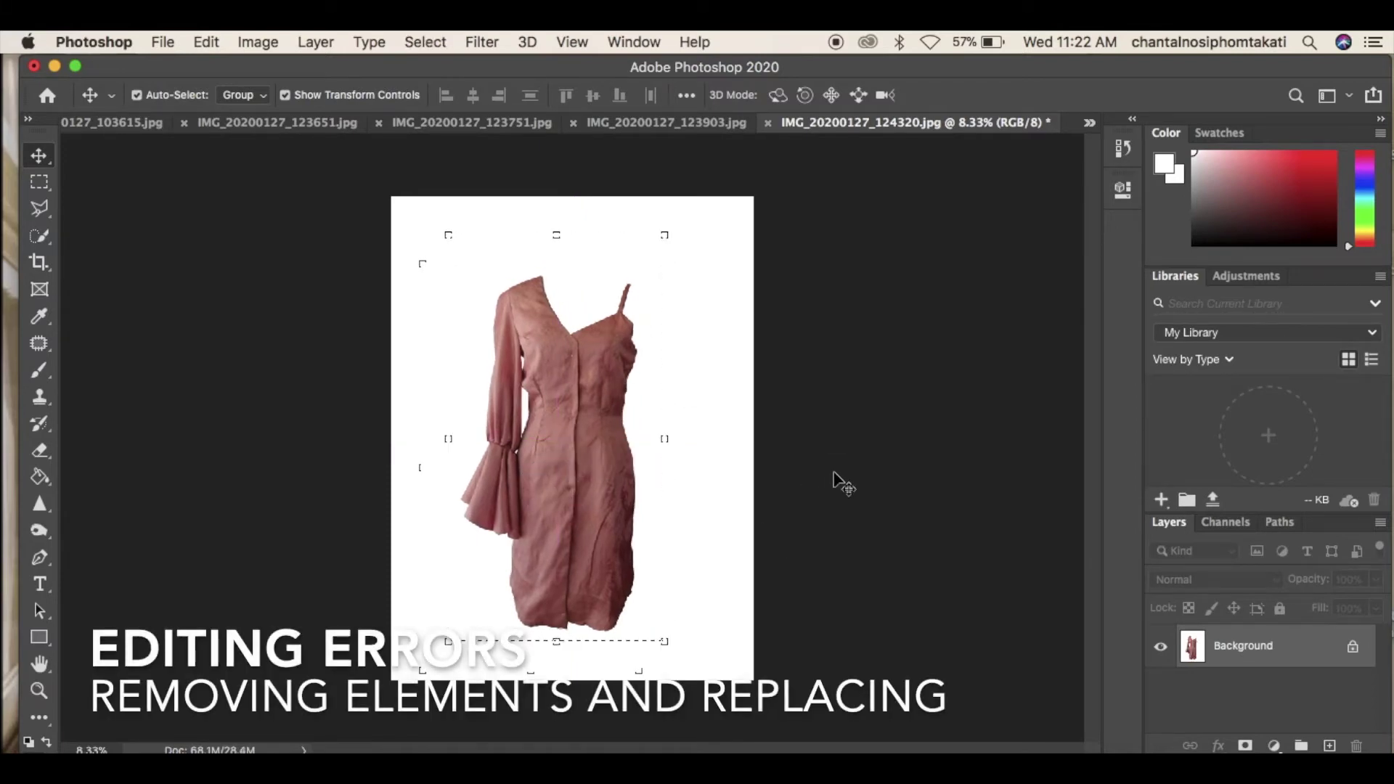
Remove the pin at the waist beside the front opening with the Patch tool, using clean fabric nearby as the source
key(super+plus)
key(super+plus)
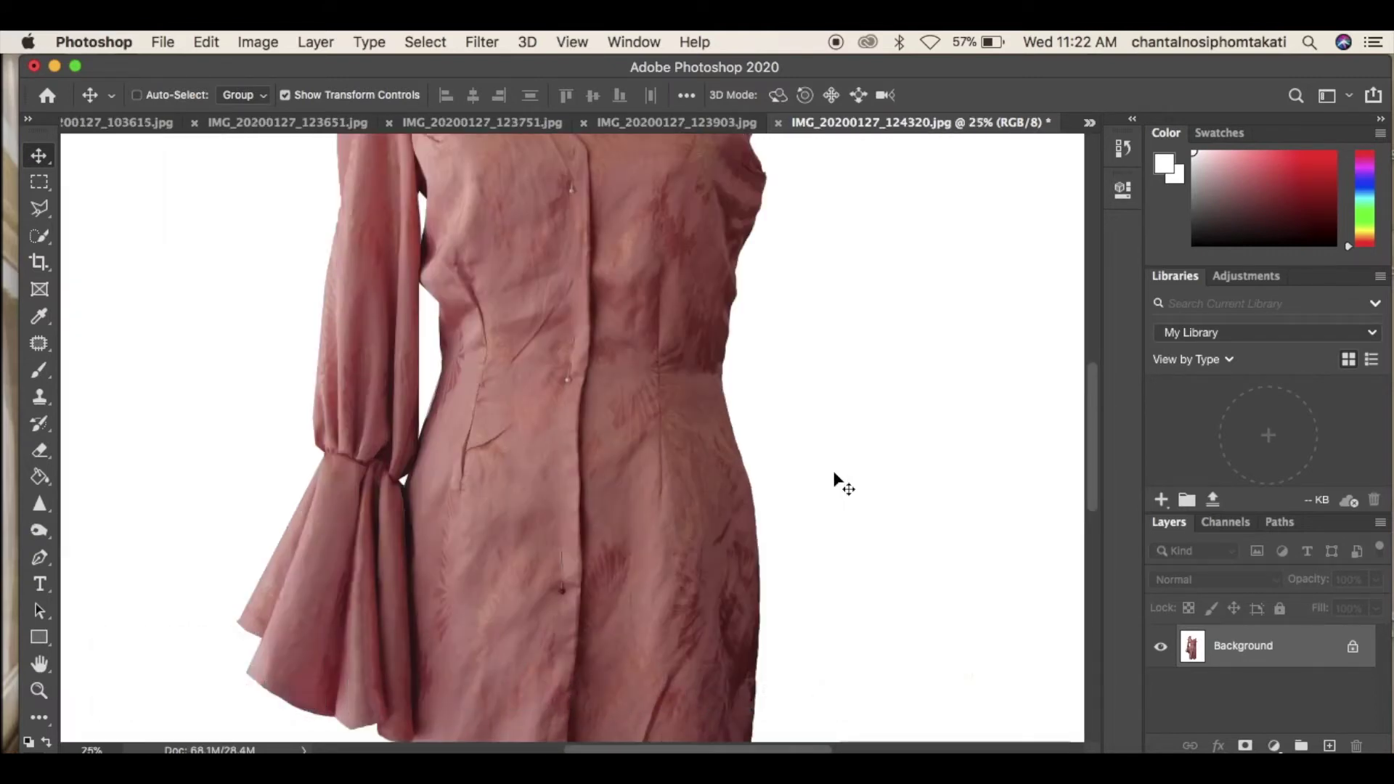
key(super+plus)
key(super+plus)
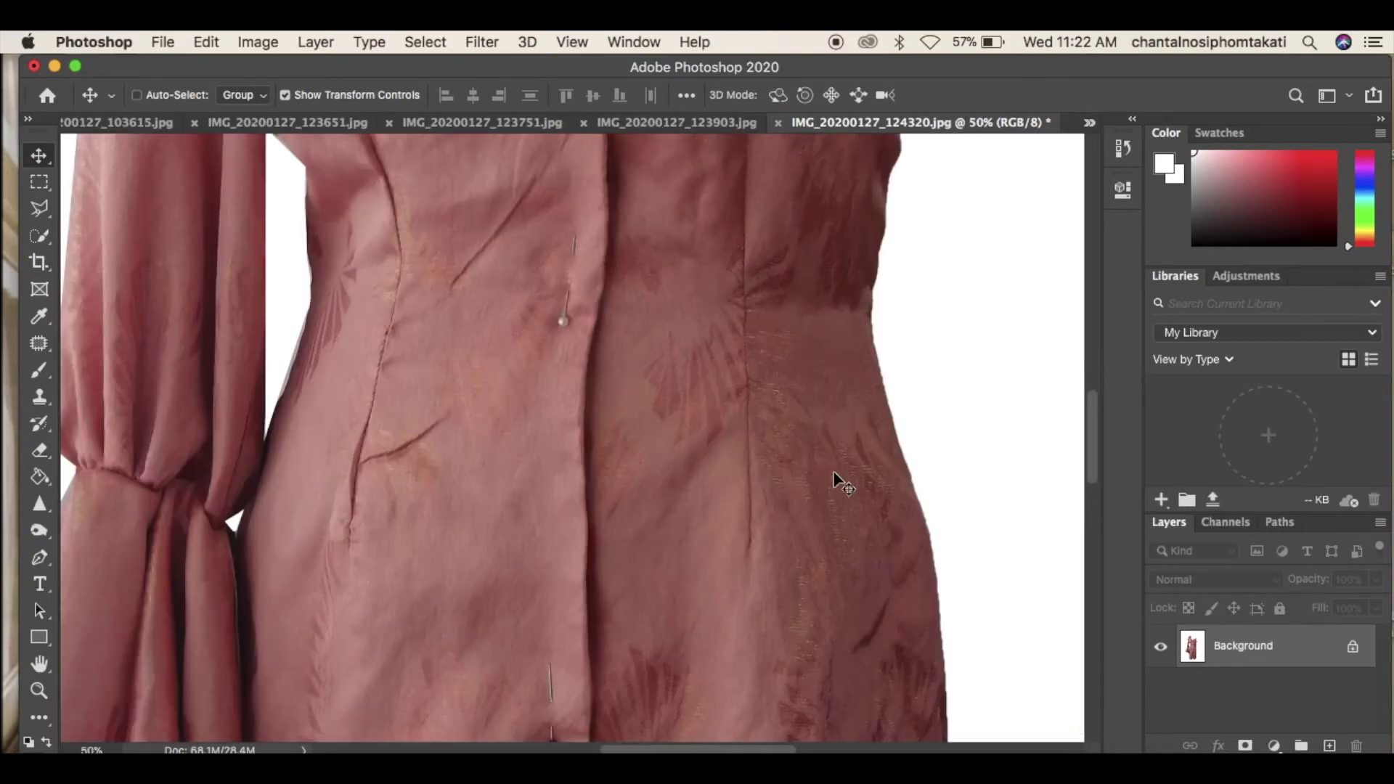
click(36, 346)
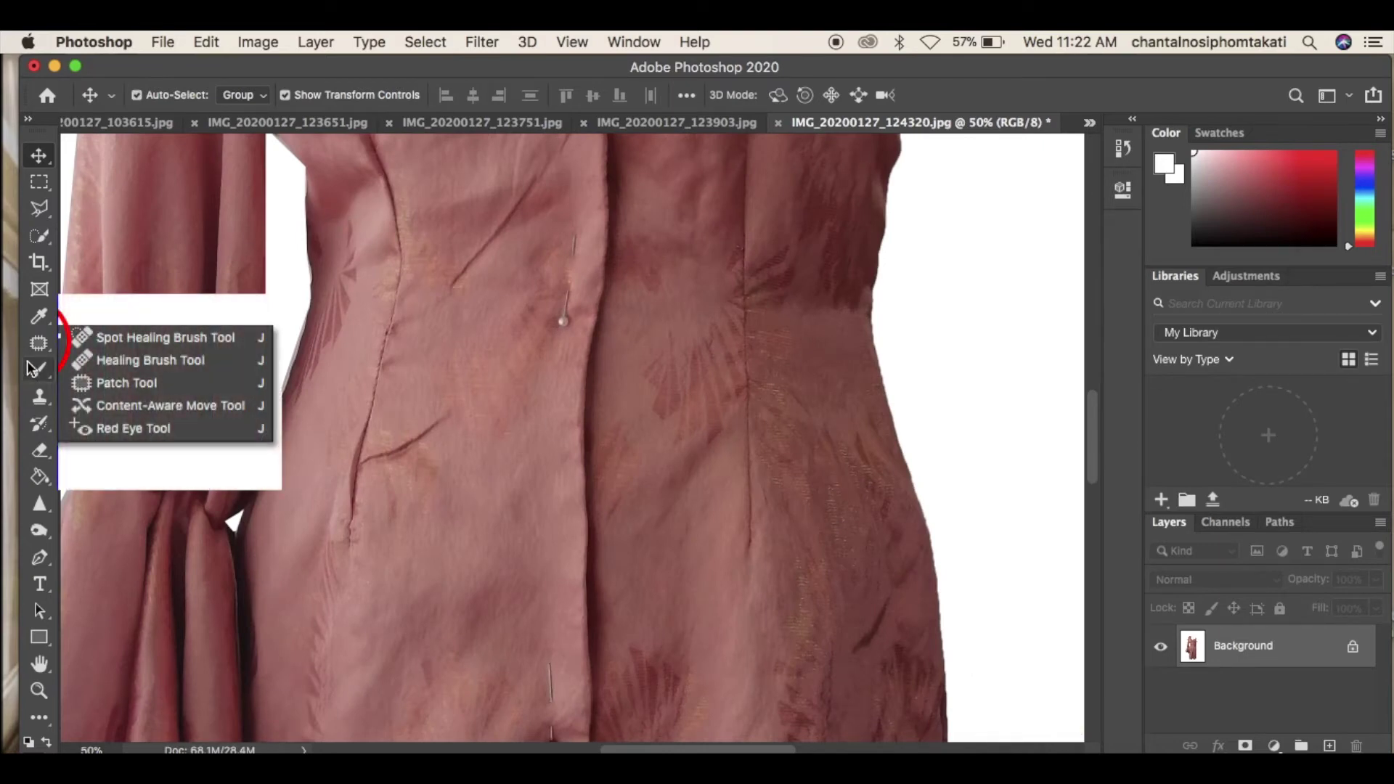
drag(573, 319, 579, 296)
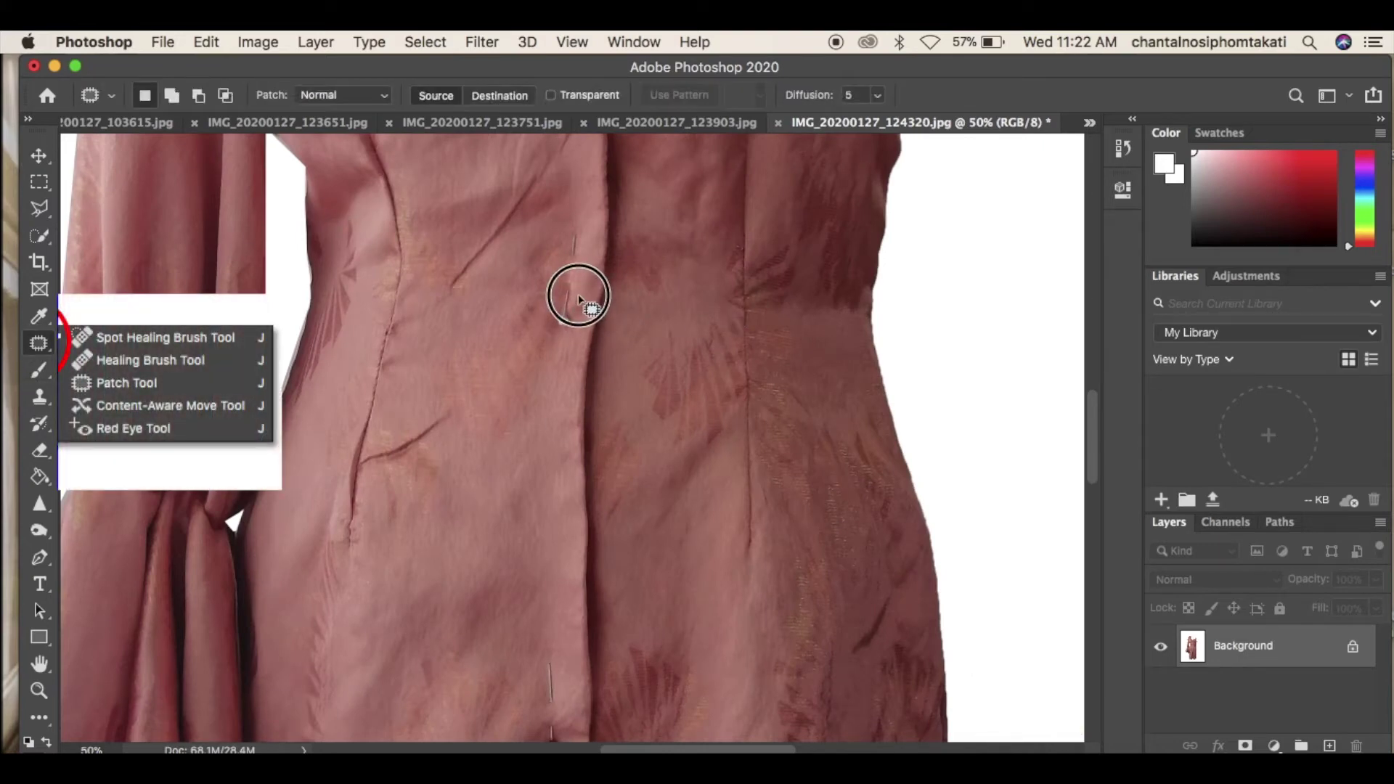
mouse_move(590, 231)
mouse_down()
mouse_move(571, 227)
mouse_move(555, 251)
mouse_up()
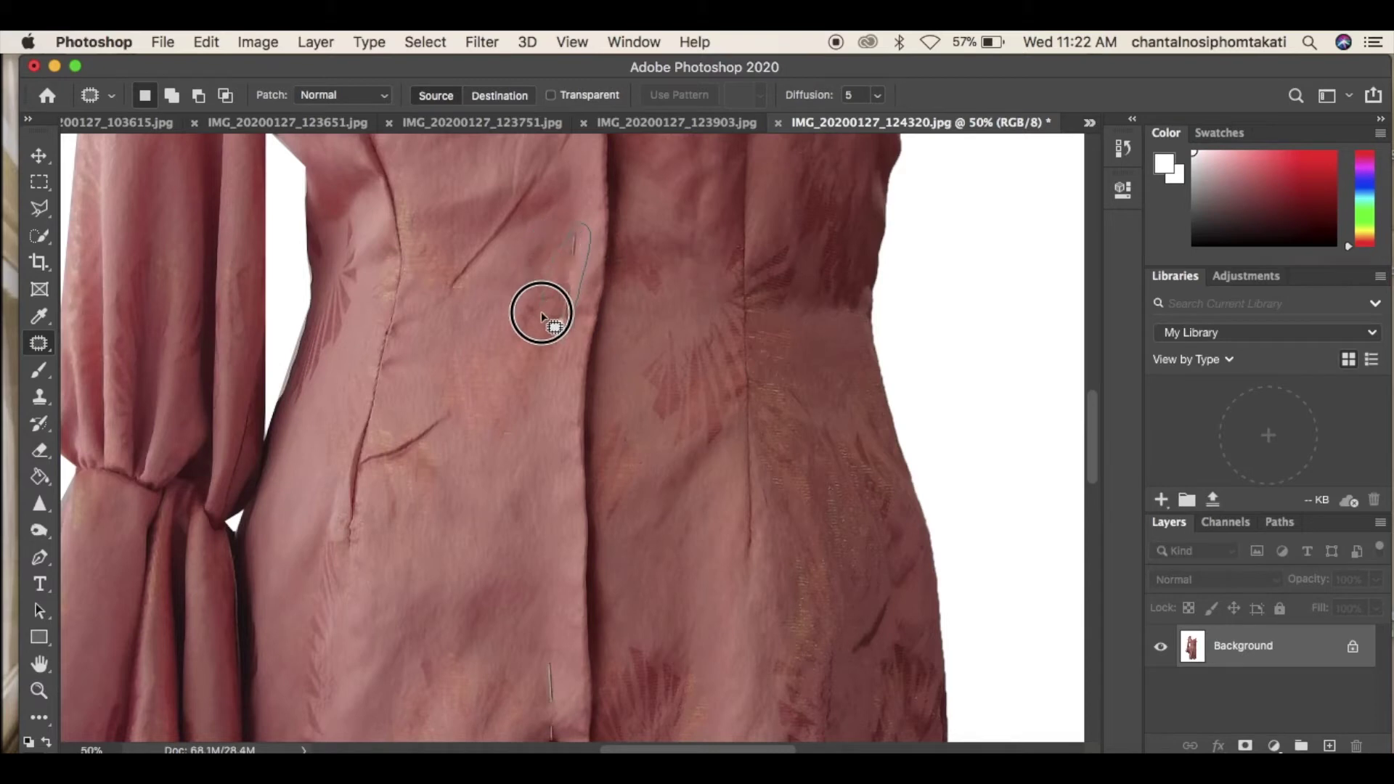
mouse_move(573, 333)
mouse_down()
mouse_move(570, 320)
mouse_move(498, 351)
mouse_move(513, 398)
mouse_up()
Patch out the lower pin beside the dress's front opening with nearby clean fabric
scroll(529, 471, down, 2)
scroll(530, 471, down, 4)
mouse_move(554, 505)
mouse_down()
mouse_move(501, 451)
mouse_move(552, 509)
mouse_up()
drag(542, 506, 469, 508)
Patch out the upper pin on the bodice beside the front opening with nearby clean fabric
scroll(469, 508, up, 5)
scroll(470, 508, up, 9)
mouse_move(527, 374)
mouse_down()
mouse_move(501, 342)
mouse_move(510, 467)
mouse_up()
drag(510, 461, 421, 461)
Patch the long diagonal crease on the right half of the skirt with smooth fabric and deselect
scroll(461, 531, down, 11)
scroll(461, 530, down, 7)
key(super+minus)
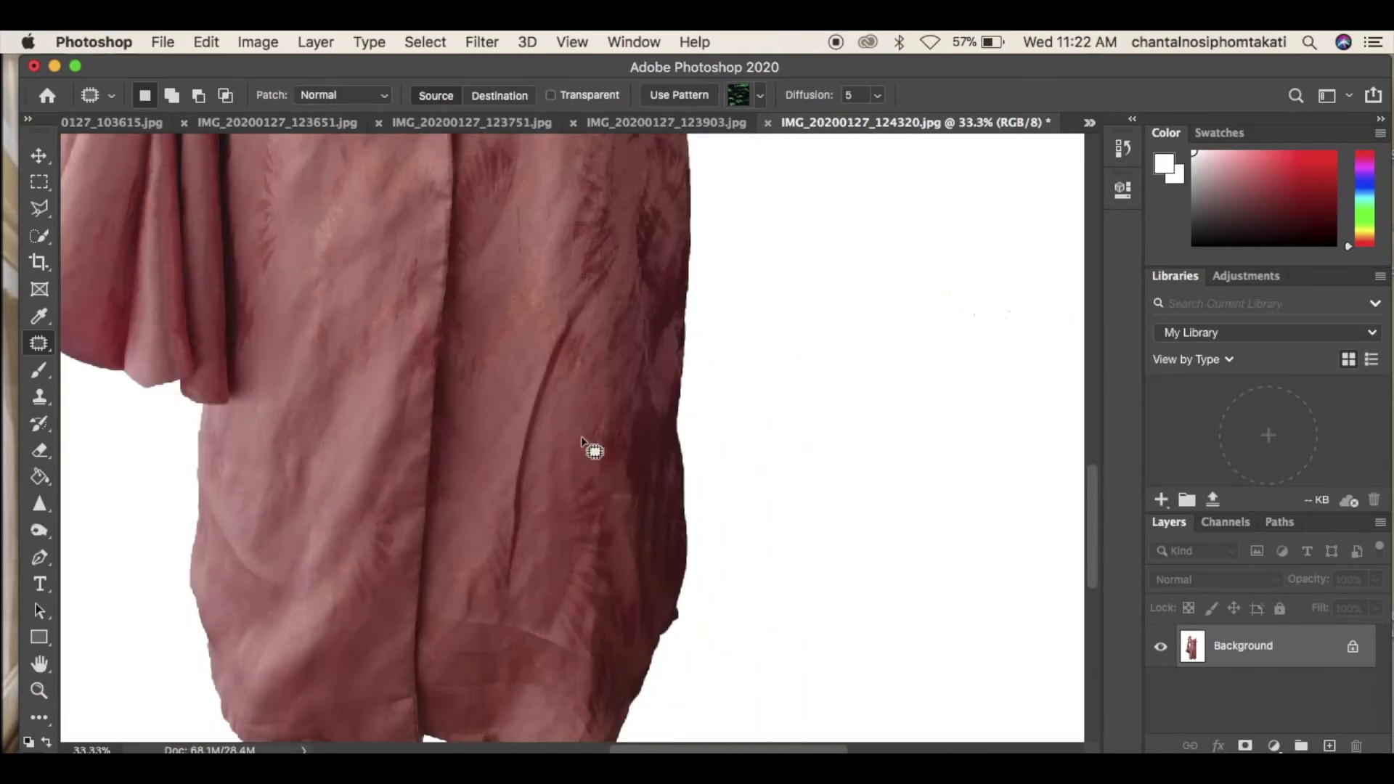
mouse_move(548, 421)
mouse_down()
mouse_move(572, 310)
mouse_move(481, 591)
mouse_move(535, 554)
mouse_move(548, 420)
mouse_move(584, 496)
mouse_up()
key(super+d)
Patch the crease near the skirt's lower left edge with smoother fabric and deselect
scroll(584, 496, down, 3)
mouse_move(213, 409)
mouse_down()
mouse_move(225, 460)
mouse_move(200, 399)
mouse_up()
drag(211, 411, 321, 448)
key(super+d)
Patch the horizontal crease above the right half of the hem with smooth fabric, in two passes
drag(581, 539, 530, 566)
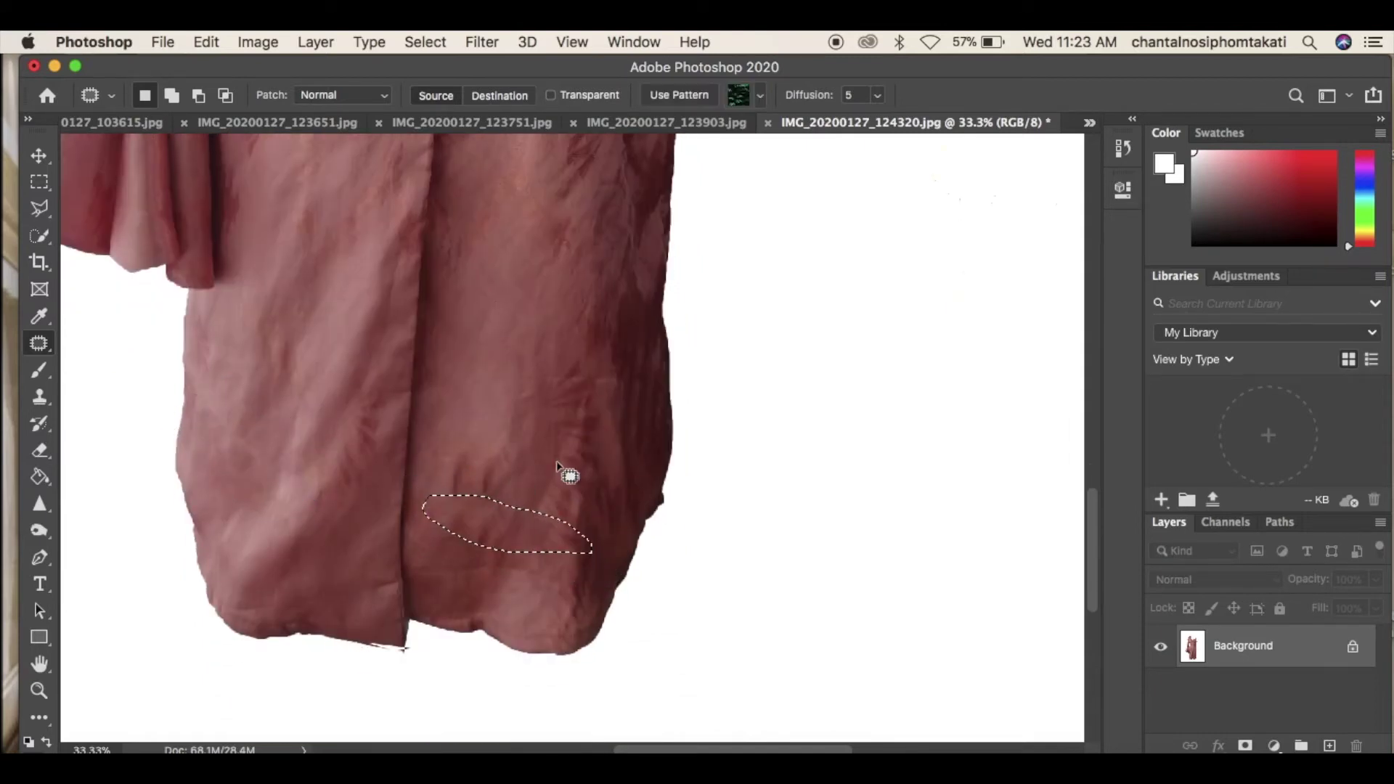
key(super+d)
mouse_move(570, 492)
mouse_down()
mouse_move(426, 473)
mouse_move(570, 501)
mouse_up()
drag(523, 538, 534, 443)
key(super+d)
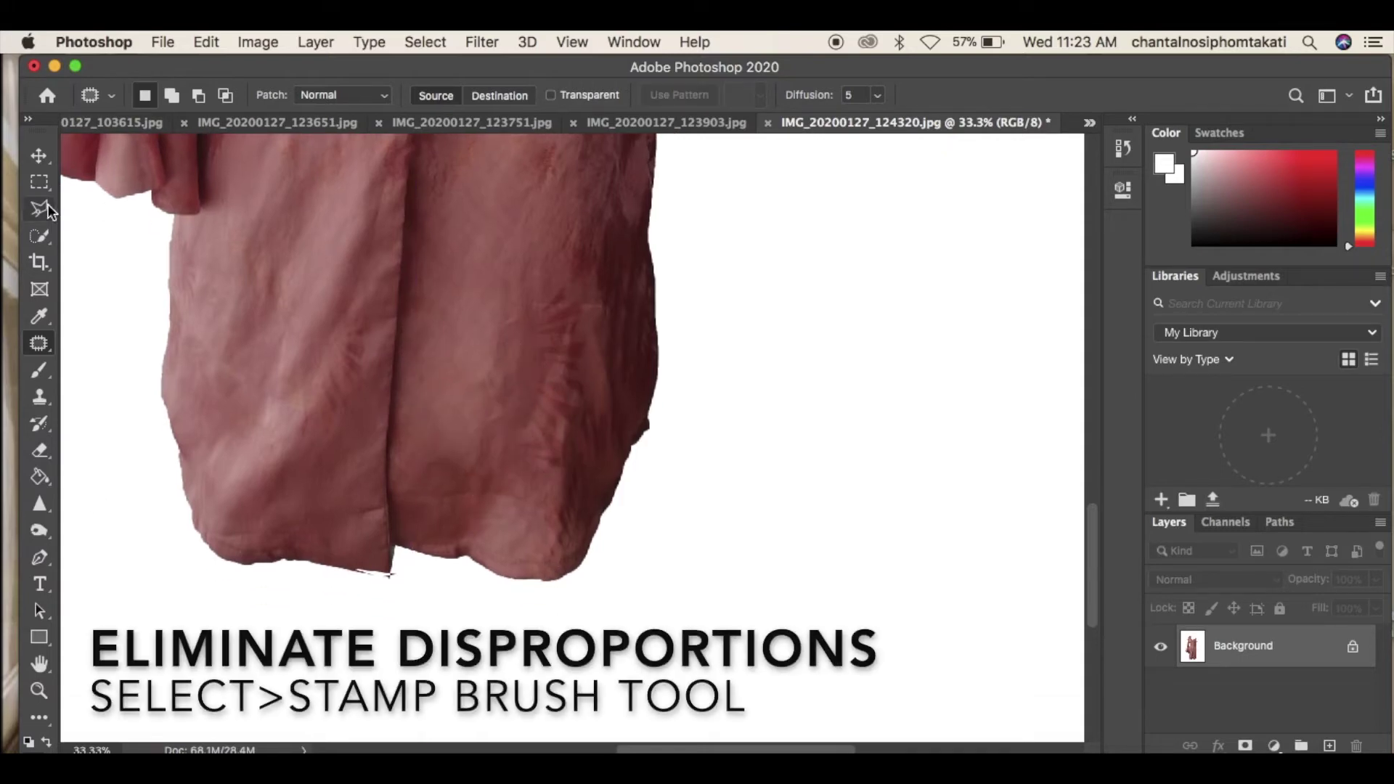
Fill the uneven right half of the hem by cloning fabric inside a Polygonal Lasso selection that follows a straight hemline
click(46, 206)
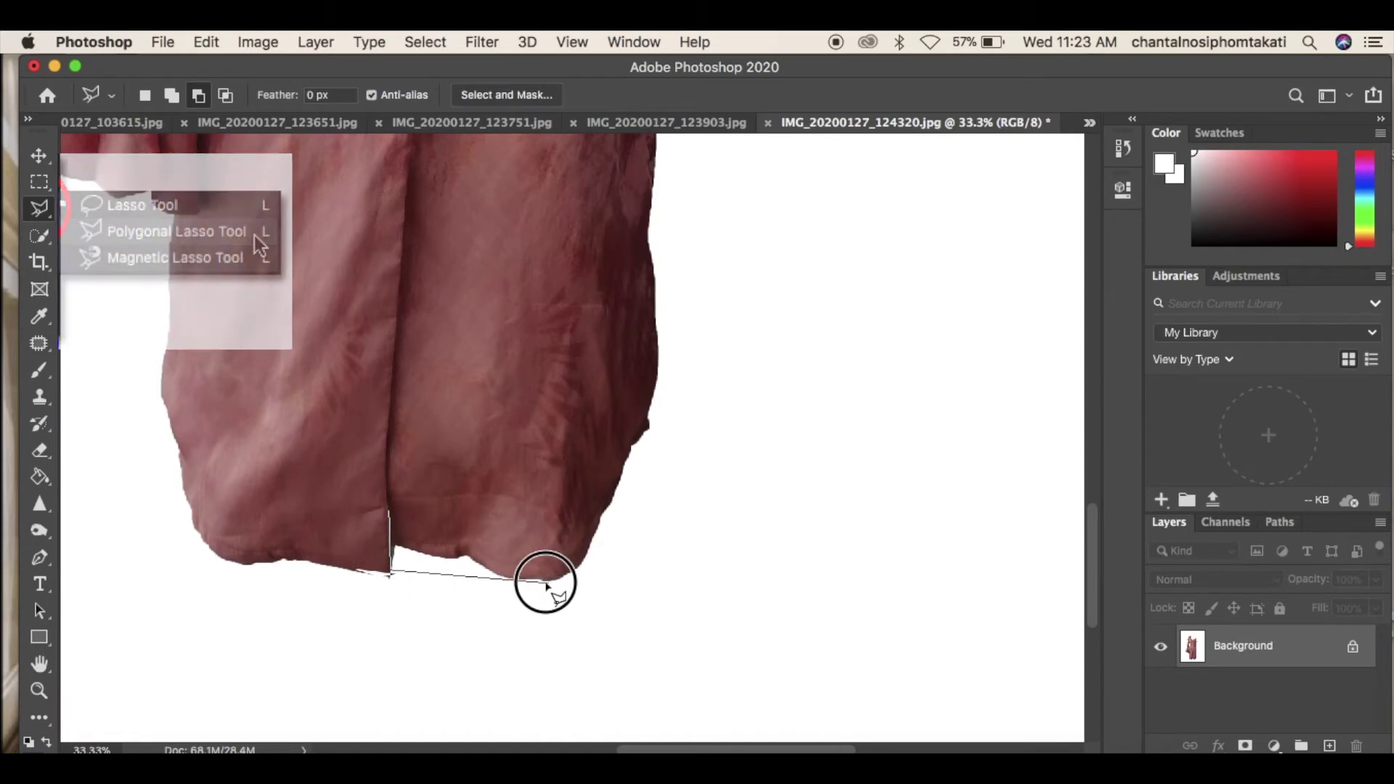
click(546, 581)
click(579, 569)
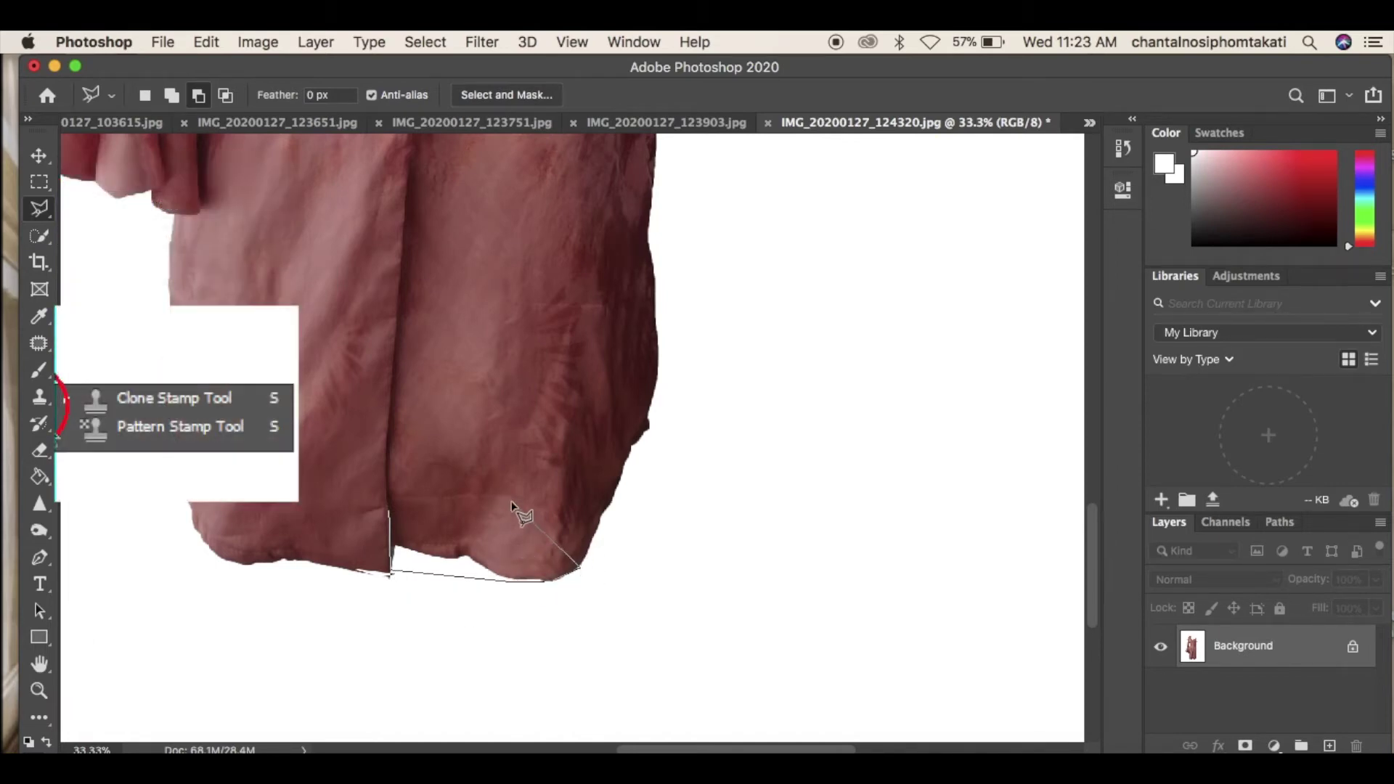
click(33, 406)
alt+click(491, 521)
mouse_move(517, 561)
mouse_down()
mouse_move(392, 544)
mouse_move(405, 570)
mouse_move(396, 553)
mouse_move(392, 573)
mouse_move(414, 552)
mouse_move(439, 554)
mouse_move(422, 569)
mouse_move(504, 577)
mouse_move(458, 580)
mouse_up()
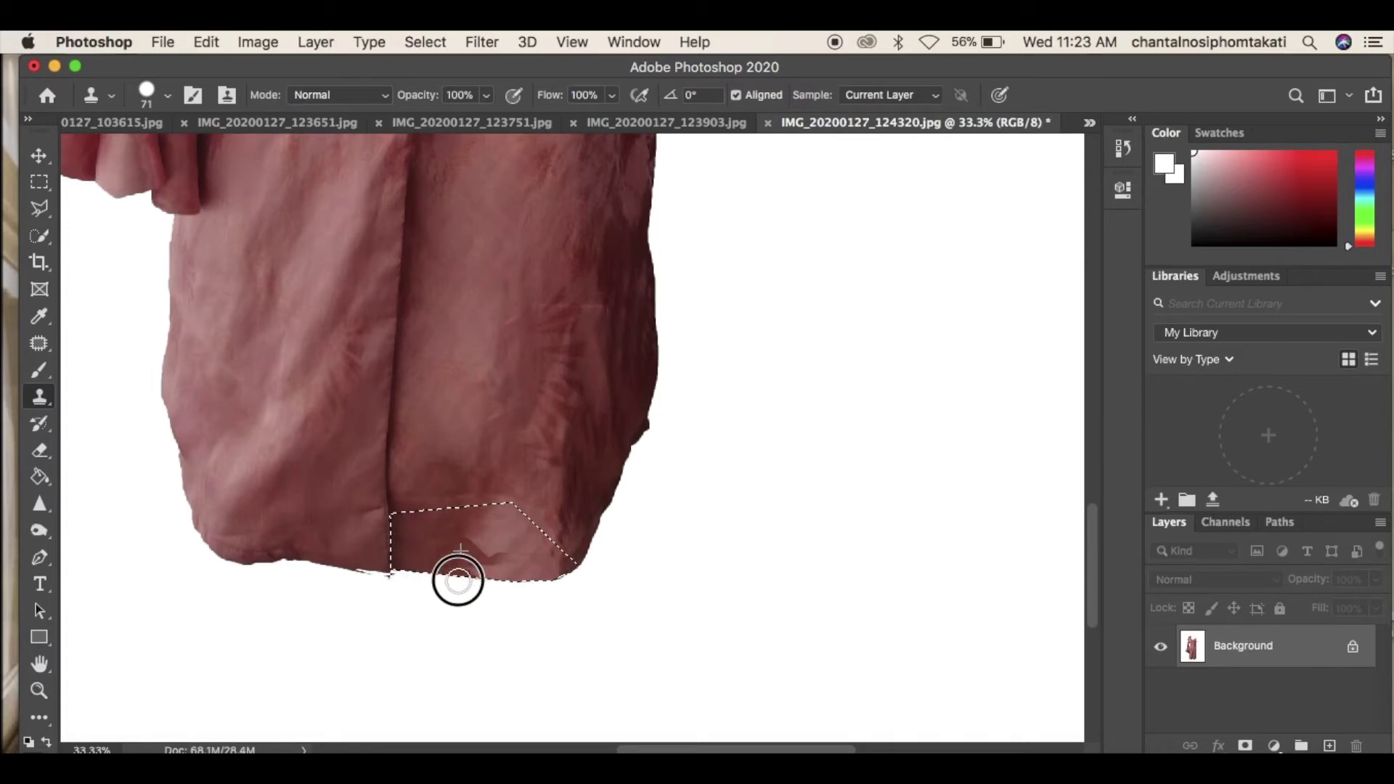
Blend the cloned fabric on the right half of the hem by patching its visible marks
click(40, 346)
mouse_move(546, 549)
mouse_down()
mouse_move(441, 550)
mouse_move(518, 573)
mouse_move(540, 555)
mouse_up()
mouse_move(517, 543)
mouse_down()
mouse_move(495, 510)
mouse_move(504, 404)
mouse_up()
mouse_move(534, 507)
mouse_down()
mouse_move(466, 476)
mouse_move(423, 551)
mouse_move(415, 541)
mouse_move(489, 573)
mouse_move(472, 567)
mouse_move(469, 514)
mouse_move(396, 541)
mouse_move(429, 563)
mouse_move(448, 538)
mouse_up()
mouse_move(428, 548)
mouse_down()
mouse_move(457, 476)
mouse_move(487, 488)
mouse_up()
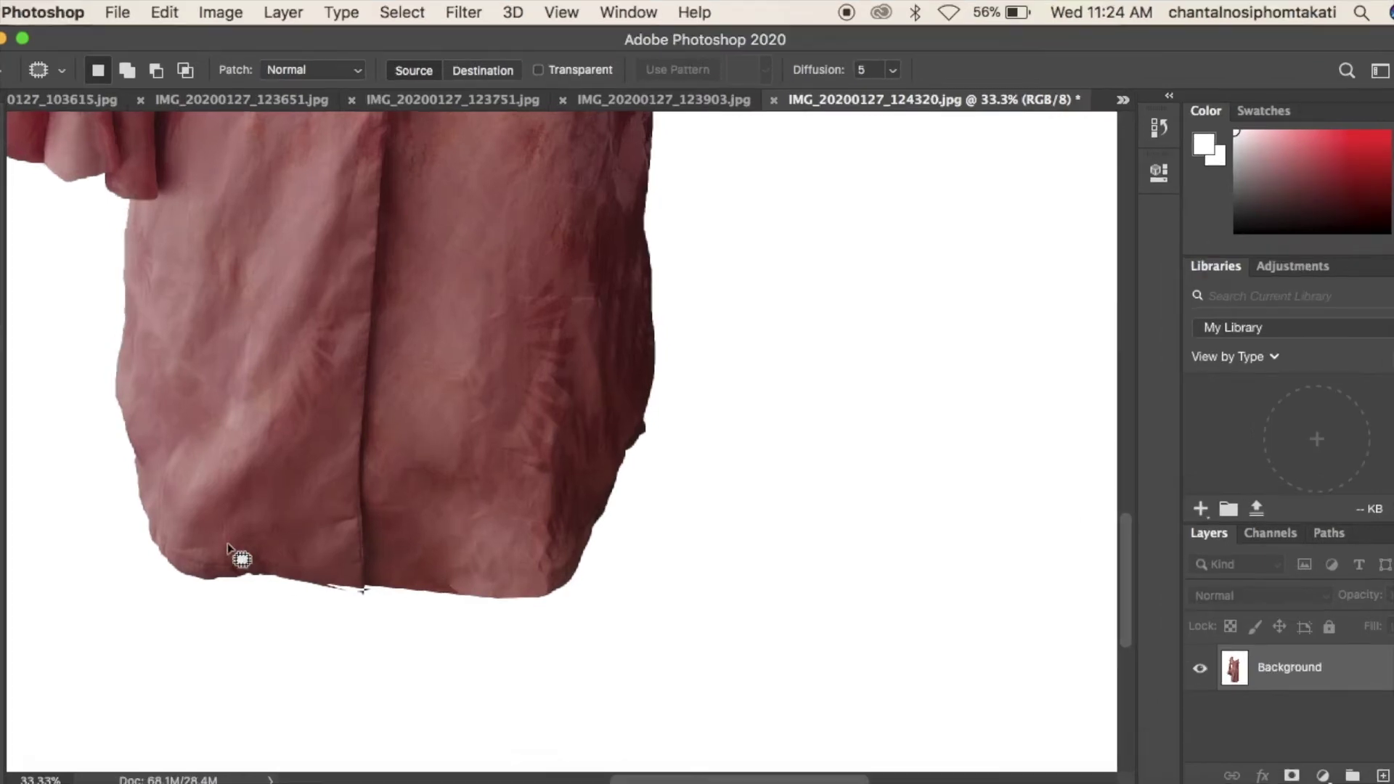
Even out the left half of the hem by cloning fabric inside a Polygonal Lasso selection, then deselect
scroll(263, 535, down, 4)
scroll(264, 536, up, 2)
click(39, 209)
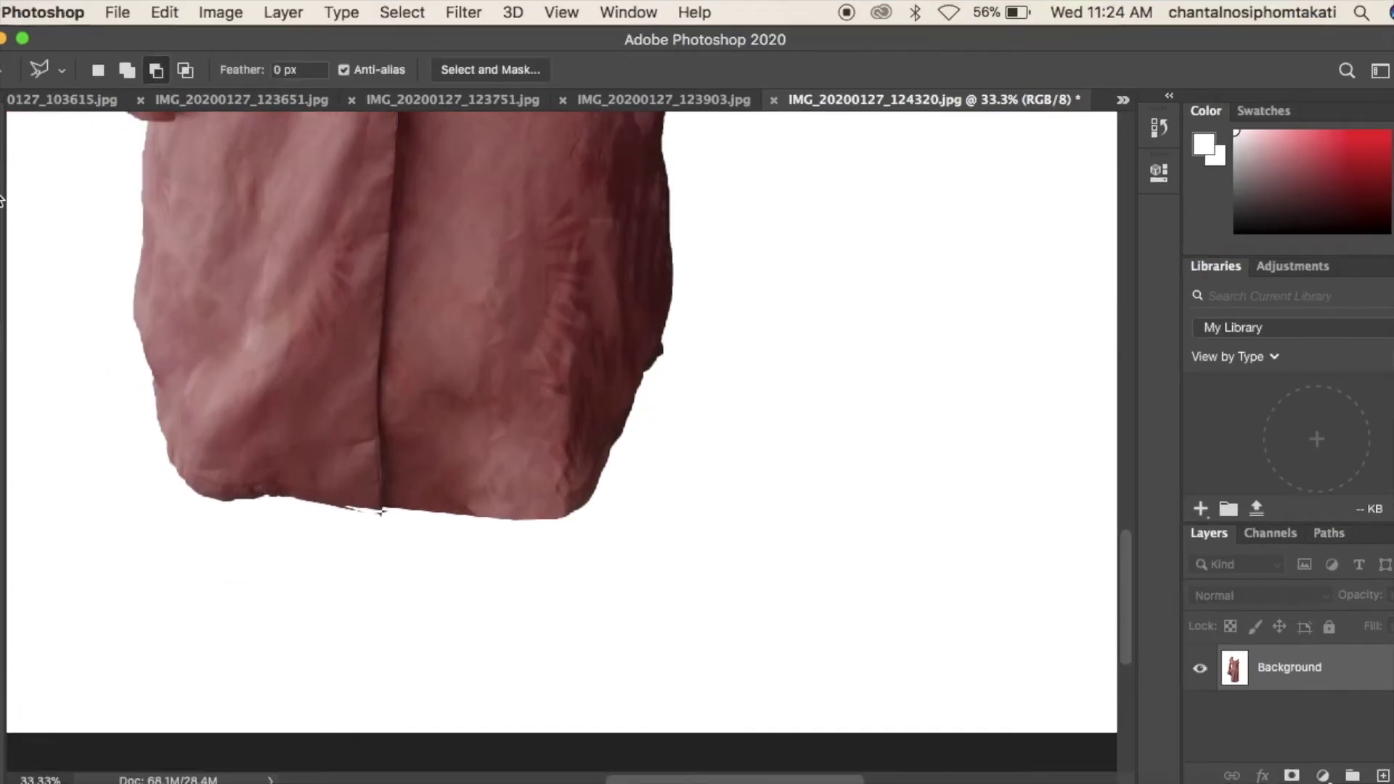
click(247, 448)
click(207, 497)
key(j)
key(s)
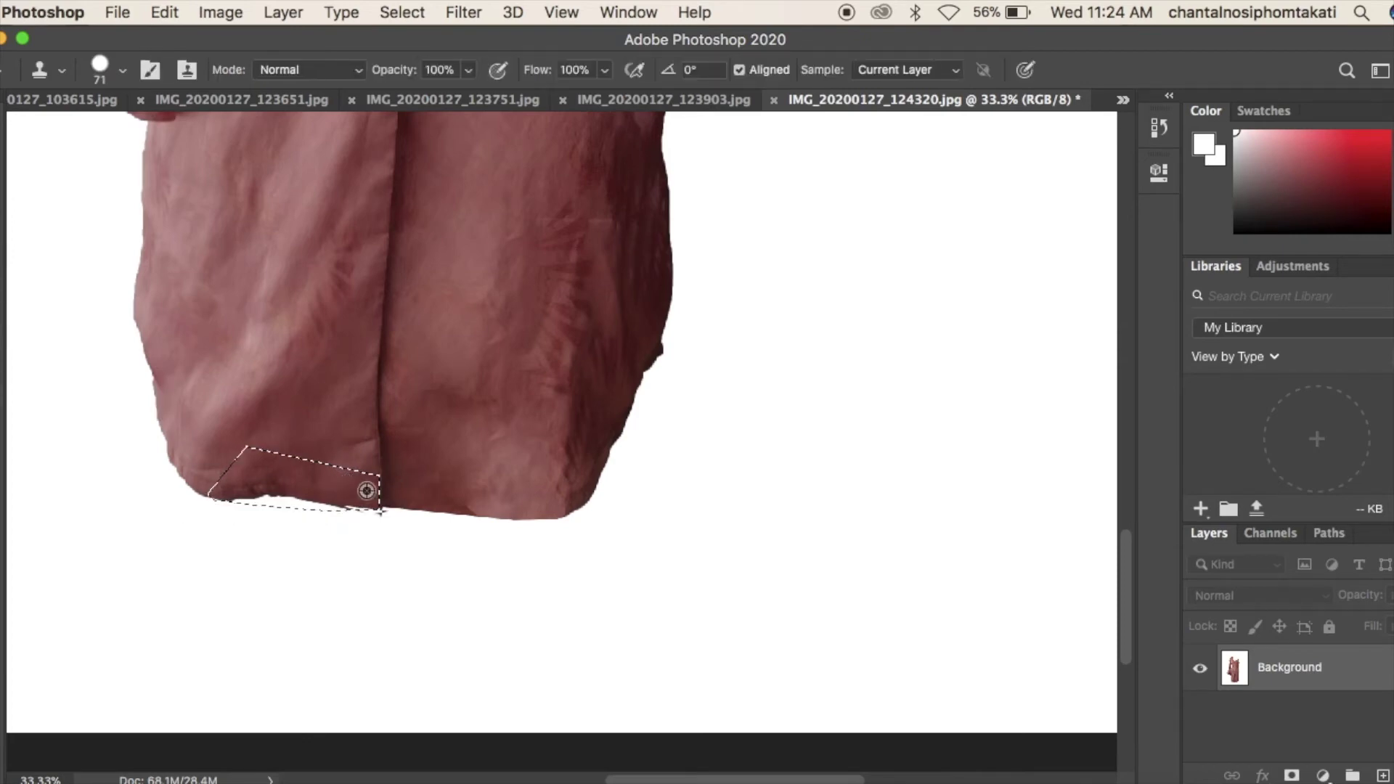
key(super+d)
Patch the cloned area on the left half of the hem to blend it, then deselect
key(j)
mouse_move(299, 471)
mouse_down()
mouse_move(186, 461)
mouse_move(195, 484)
mouse_move(300, 474)
mouse_up()
key(super+d)
Trim the jagged bulge below the right armhole using a Polygonal Lasso selection and the Clone Stamp
scroll(385, 559, up, 15)
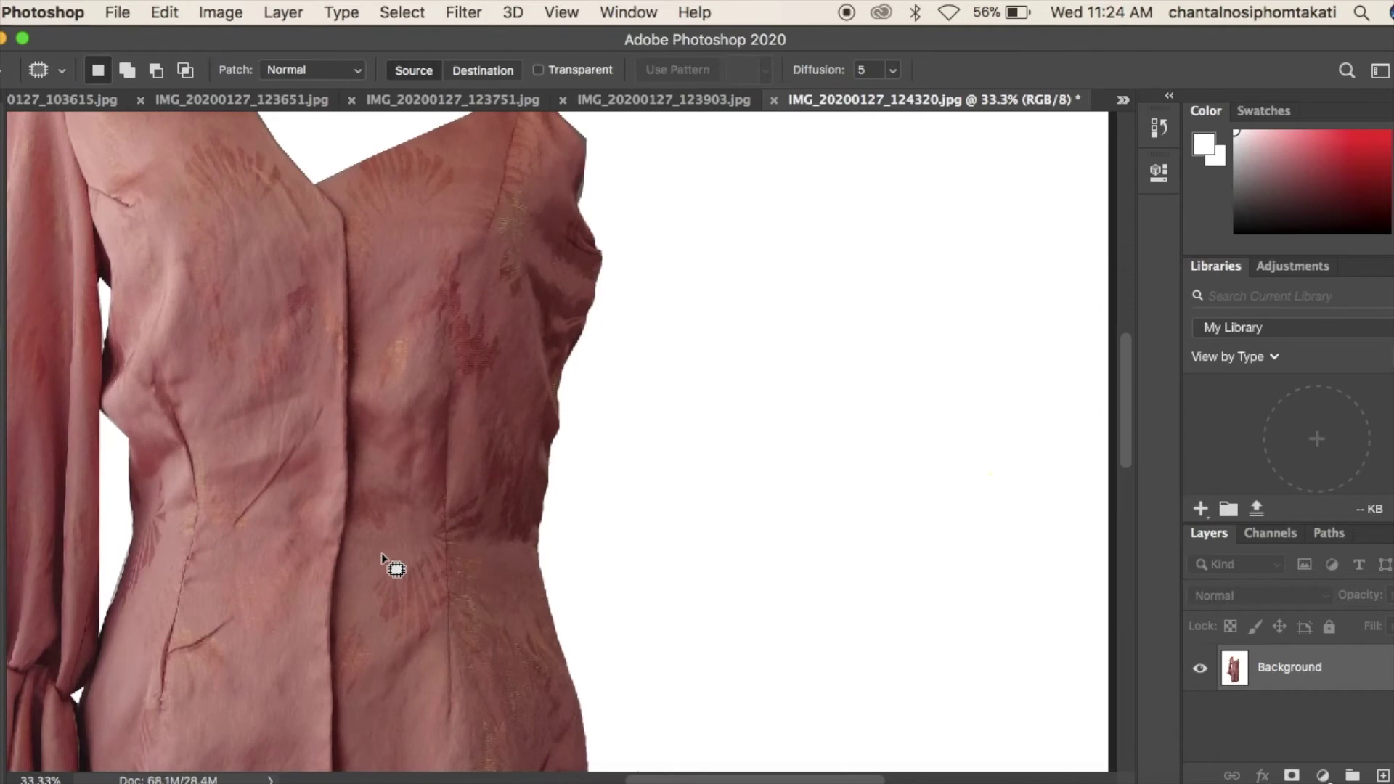
key(l)
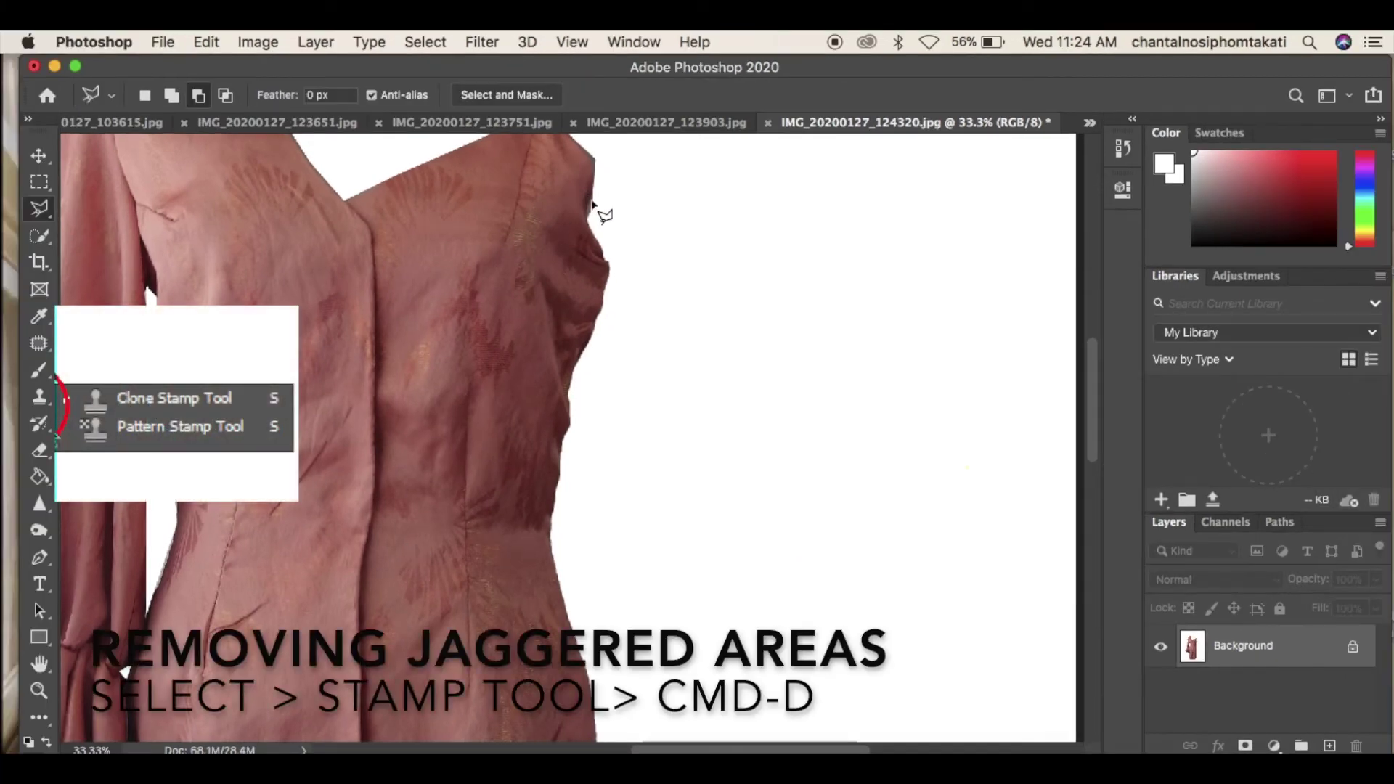
drag(588, 216, 581, 289)
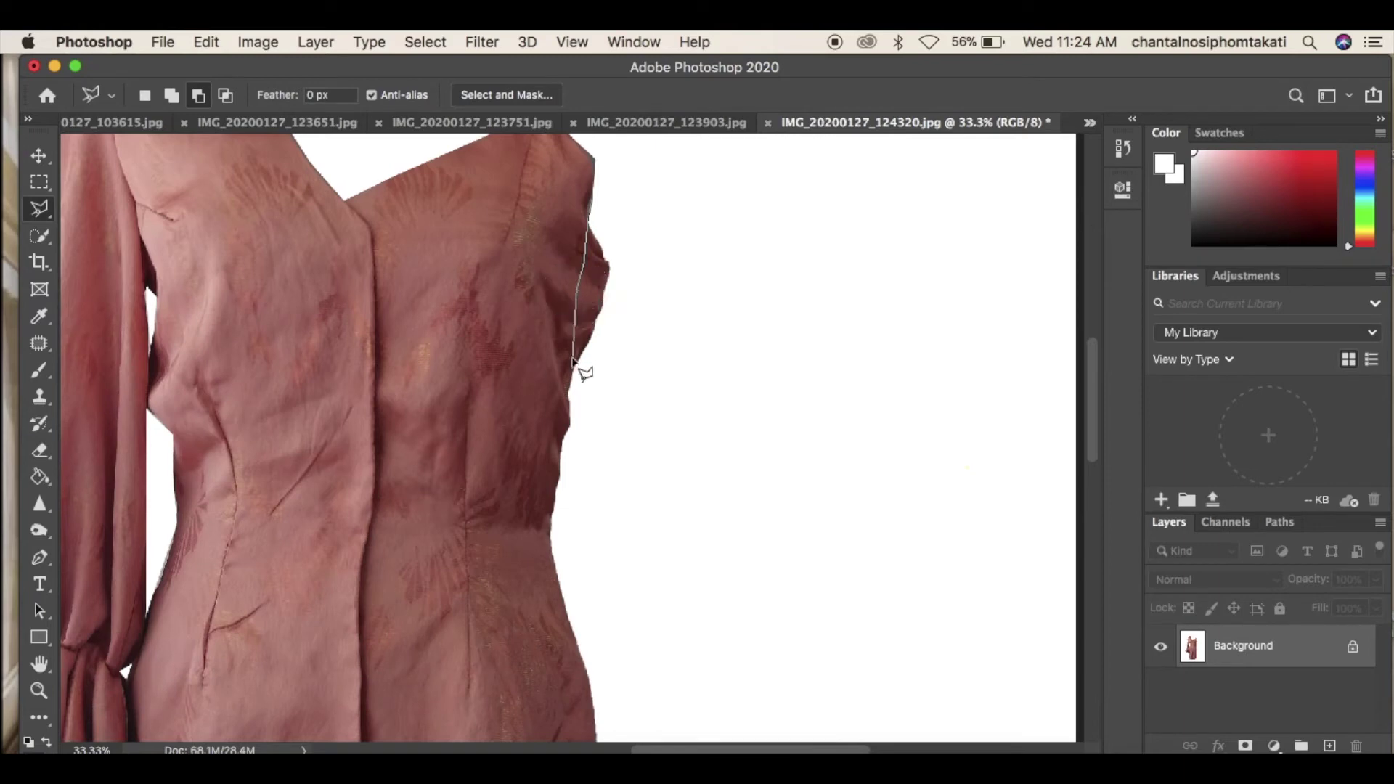
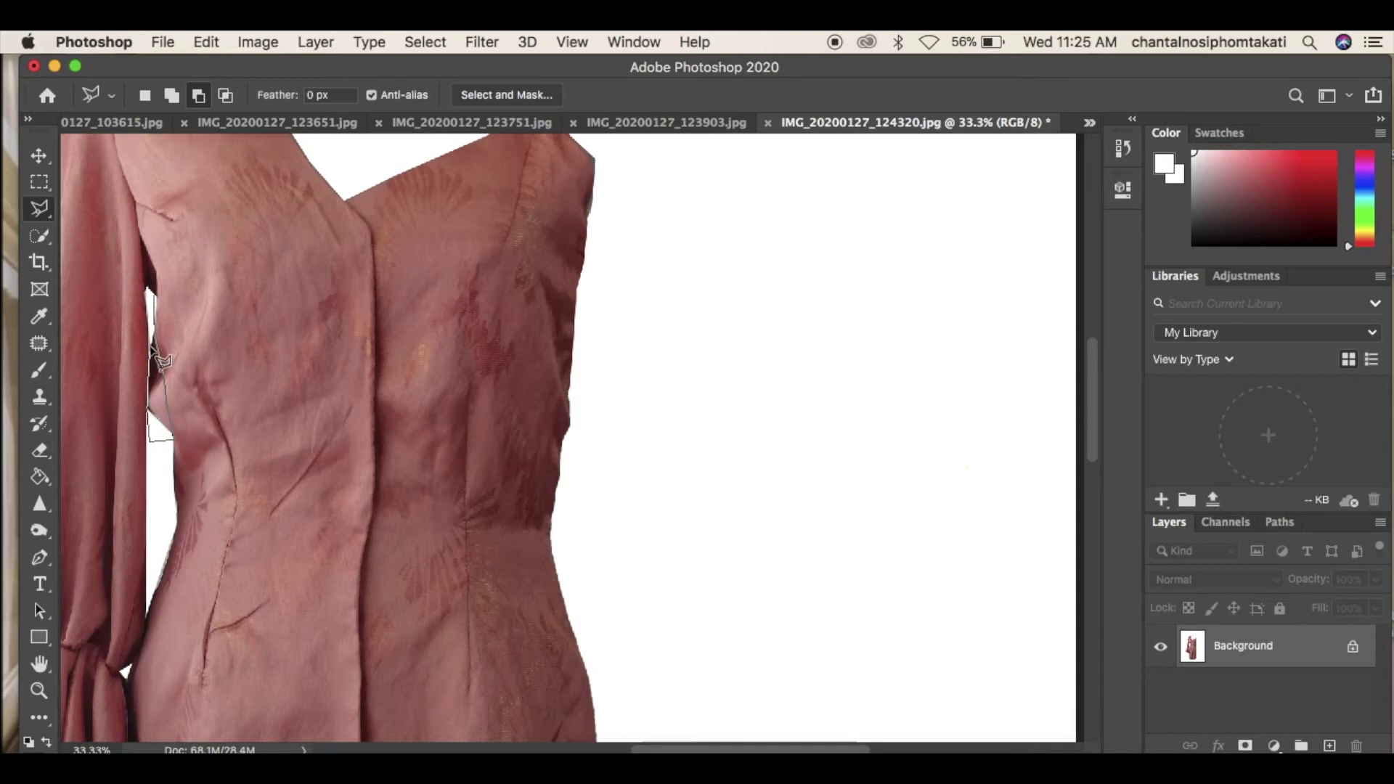
Trim the bulge on the bodice's left side beside the sleeve by cloning white inside a Polygonal Lasso selection, then deselect
click(158, 305)
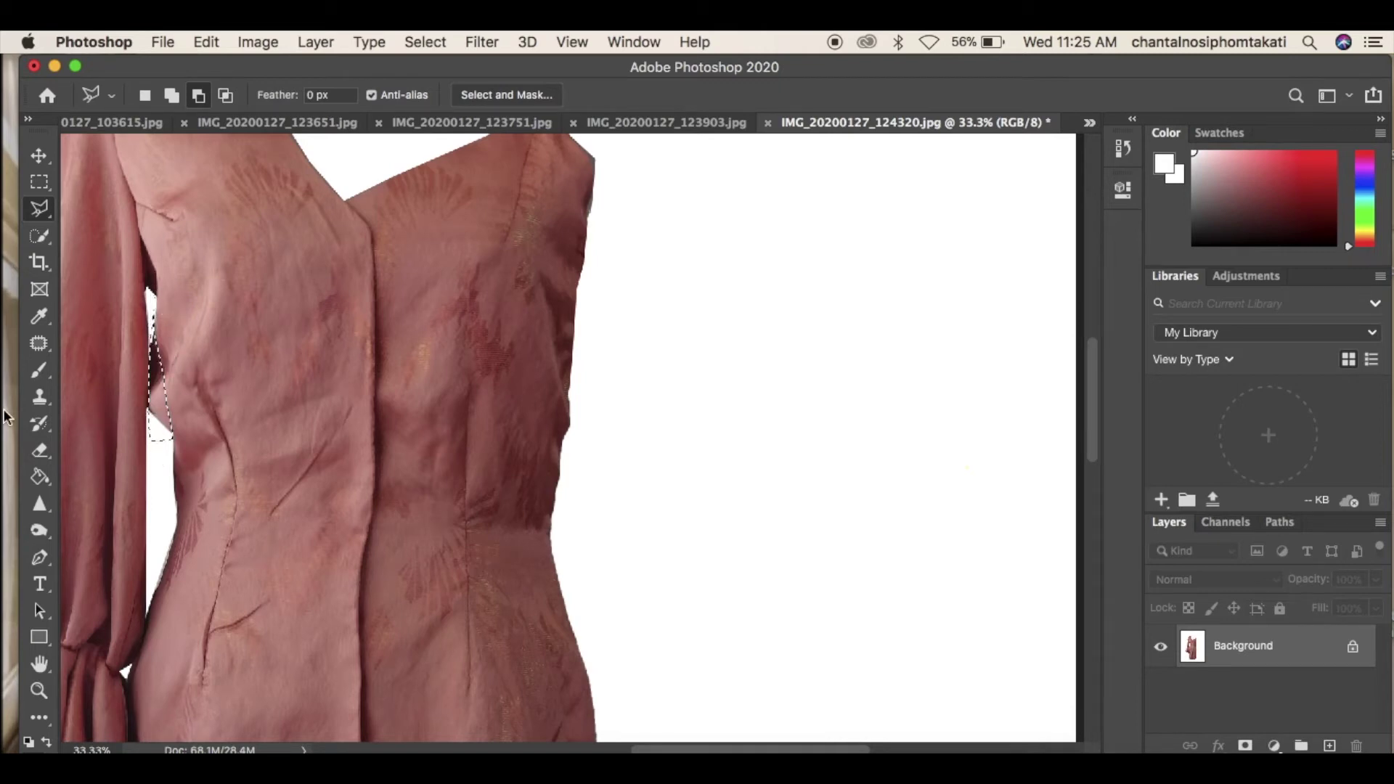
click(39, 396)
drag(162, 354, 156, 380)
key(super+d)
key(super+minus)
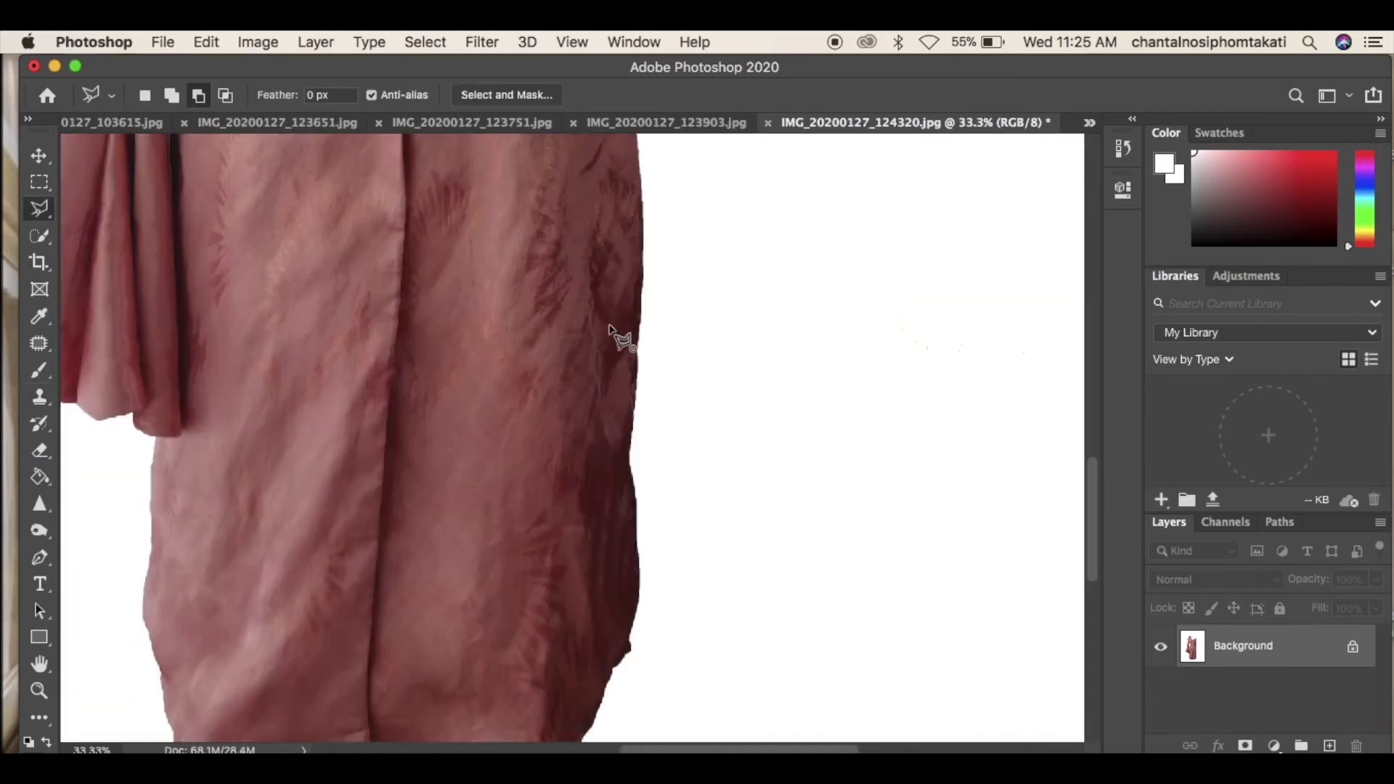
Select the dented strip along the skirt's right edge with the Polygonal Lasso, ready for cloning
click(611, 309)
click(606, 567)
click(619, 319)
key(s)
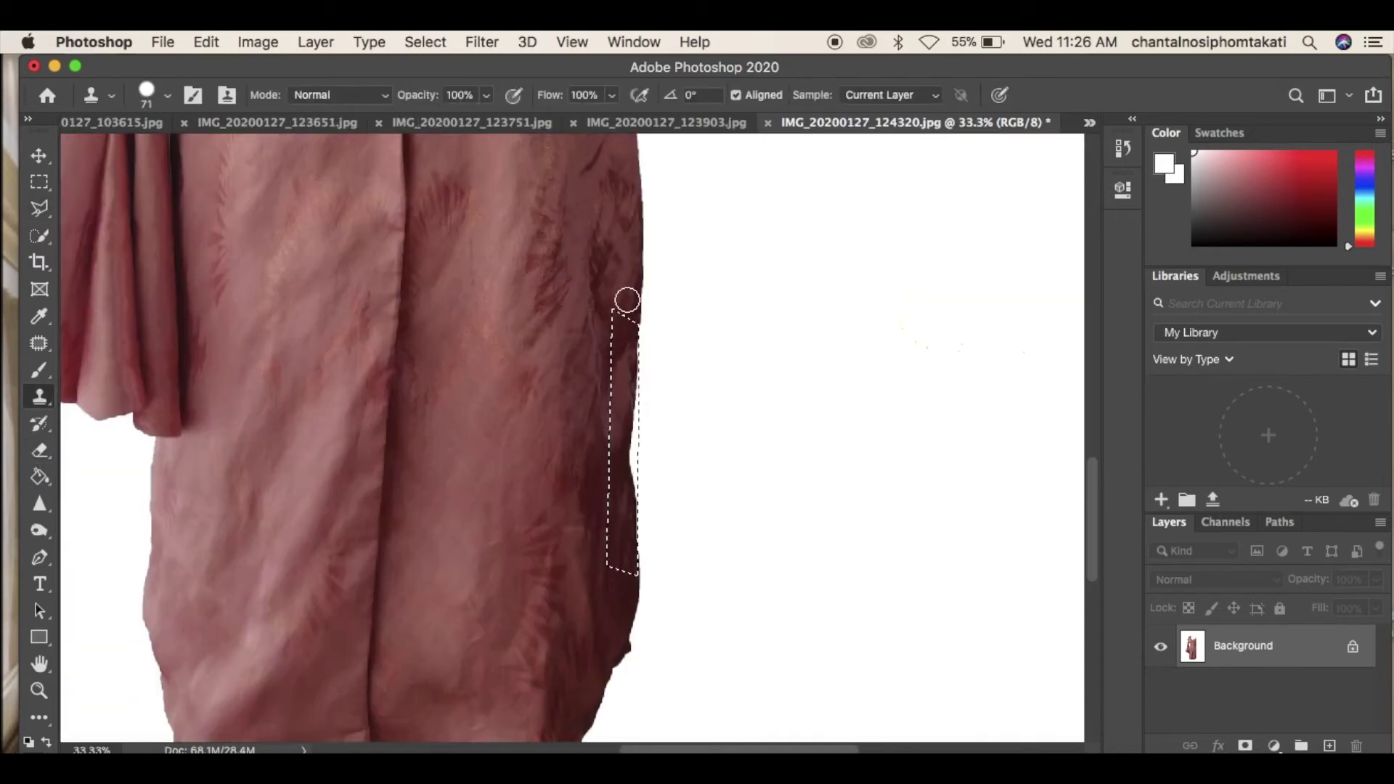
drag(633, 340, 636, 516)
alt+click(586, 312)
drag(626, 436, 636, 512)
key(super+z)
Clone adjacent fabric over the dent inside the selected strip on the skirt's right edge and deselect
alt+click(640, 349)
click(641, 438)
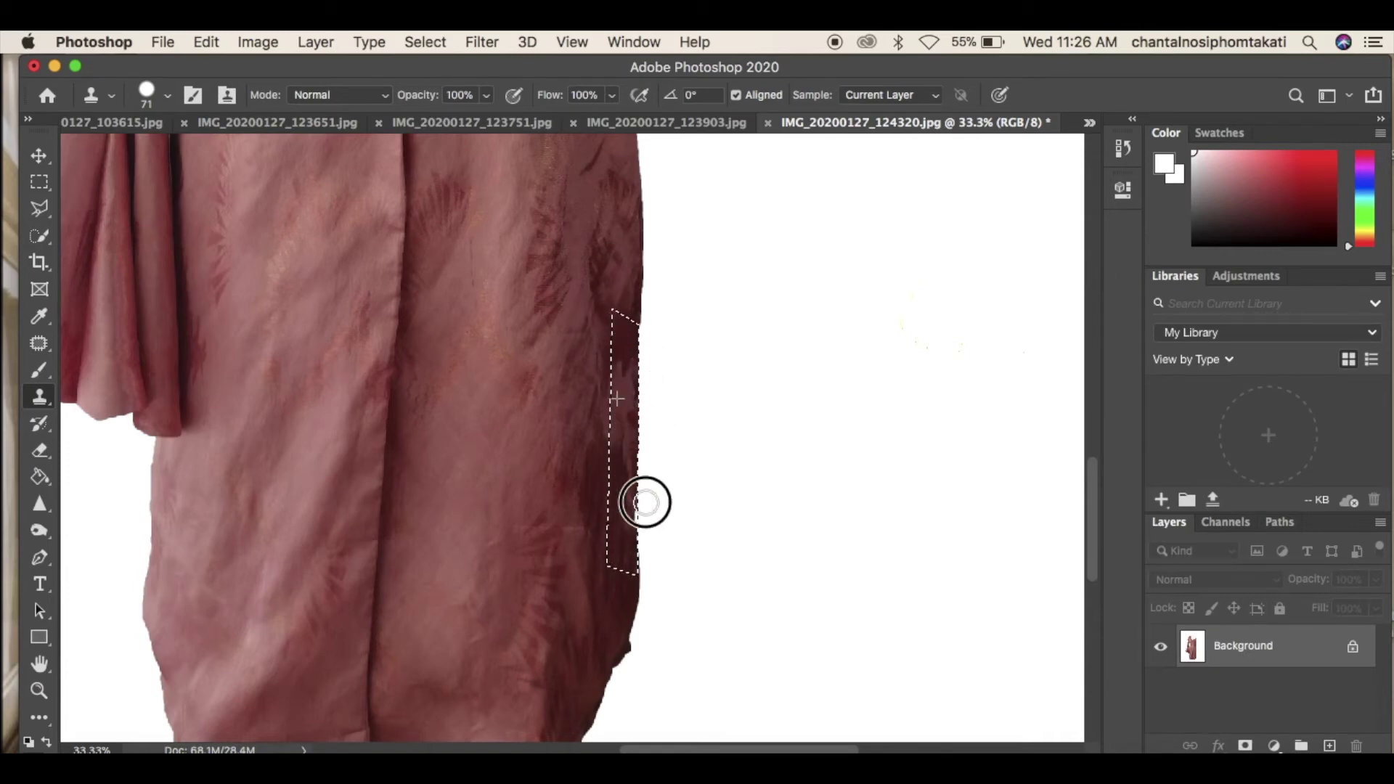
key(super+d)
Blend the cloned strip along the skirt's right edge with the Patch tool and deselect
key(j)
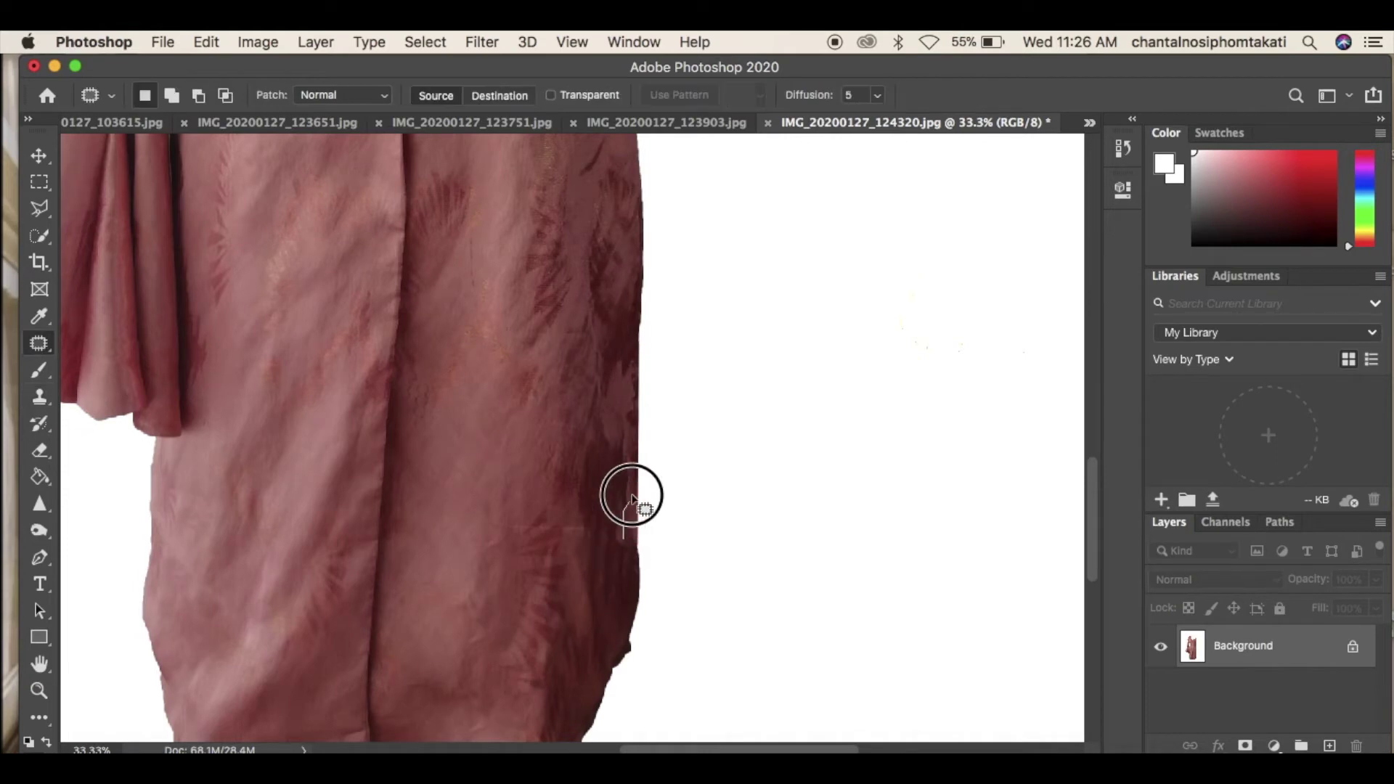
mouse_move(615, 322)
mouse_down()
mouse_move(632, 556)
mouse_move(632, 420)
mouse_move(613, 565)
mouse_up()
drag(614, 549, 560, 546)
key(super+d)
Straighten the skirt's left edge below the sleeve by cloning fabric inside a Polygonal Lasso selection, then deselect
scroll(524, 539, down, 4)
scroll(524, 539, left, 4)
scroll(525, 539, up, 2)
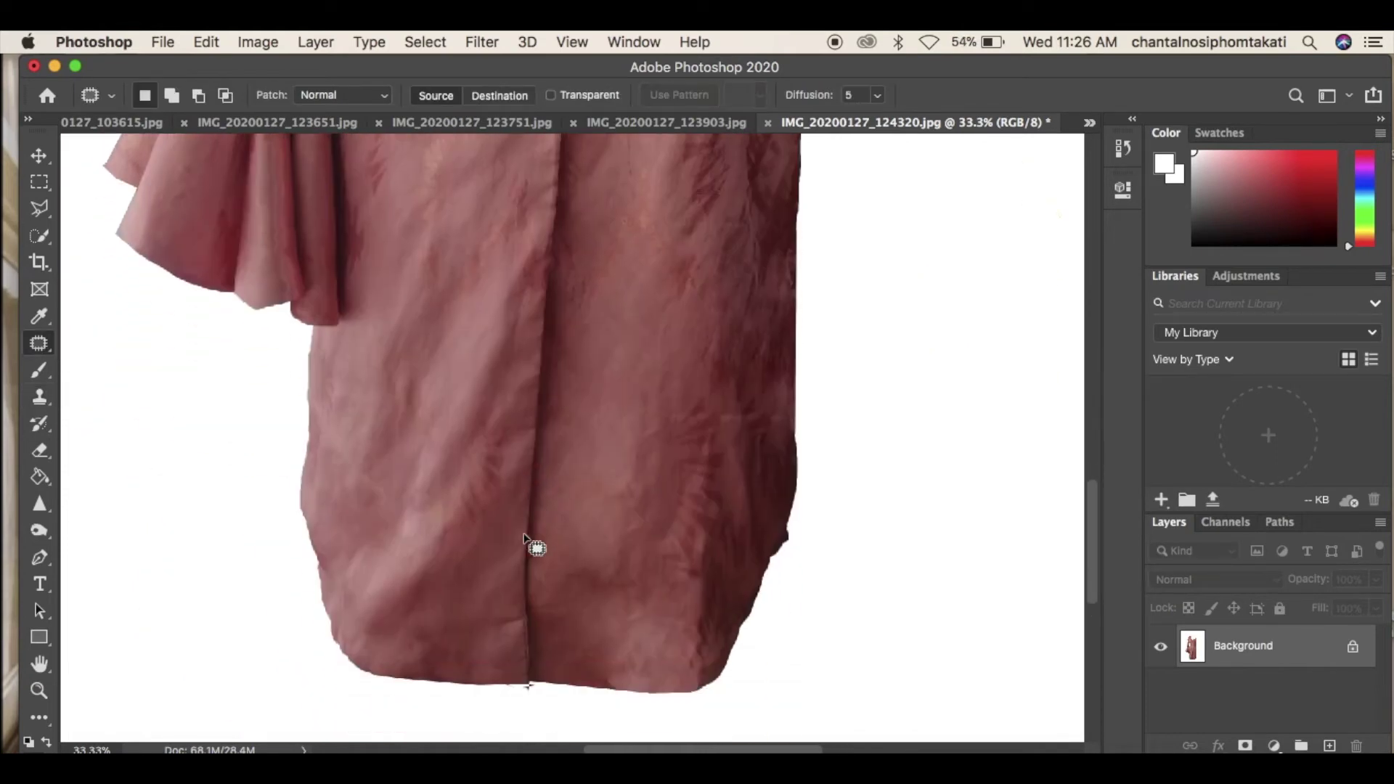
click(44, 211)
click(346, 335)
click(311, 333)
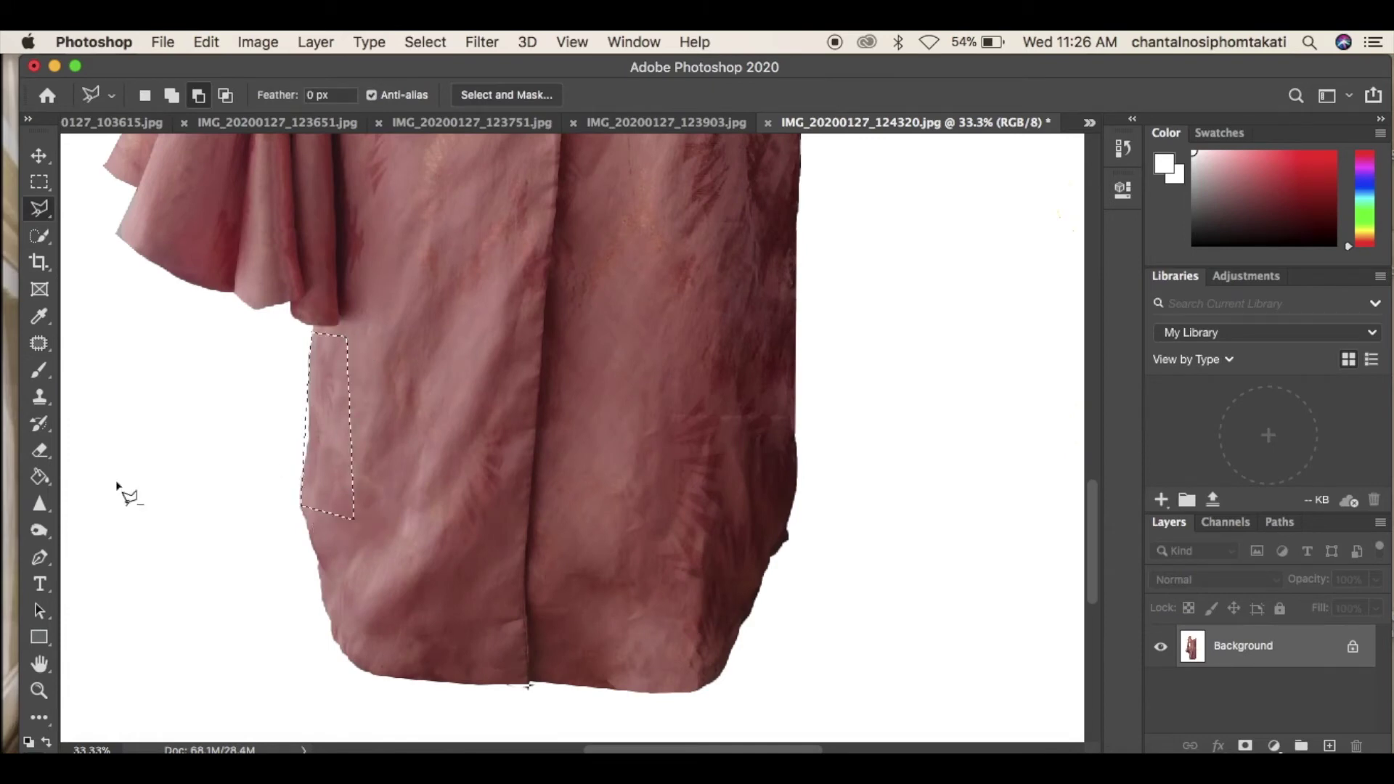
click(40, 396)
alt+click(352, 398)
drag(319, 378, 301, 501)
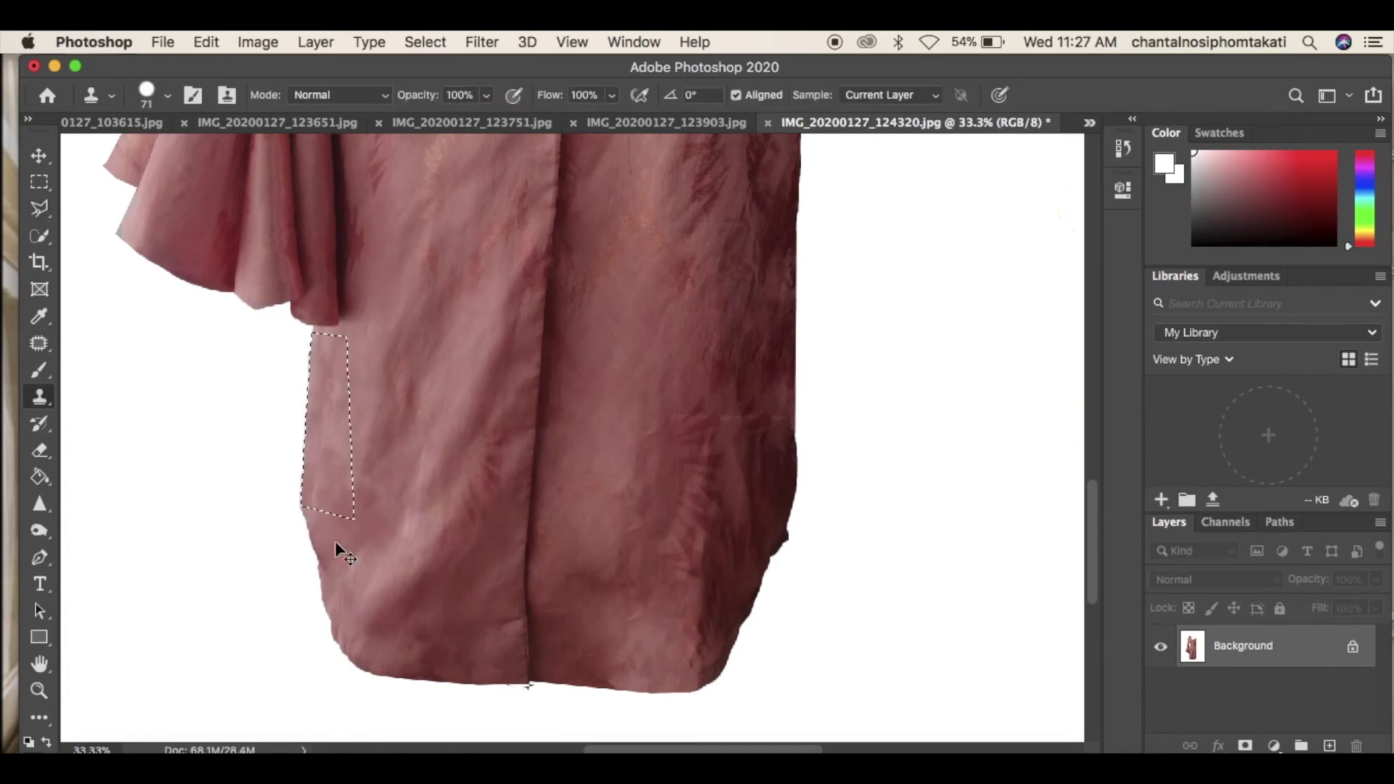
key(super+d)
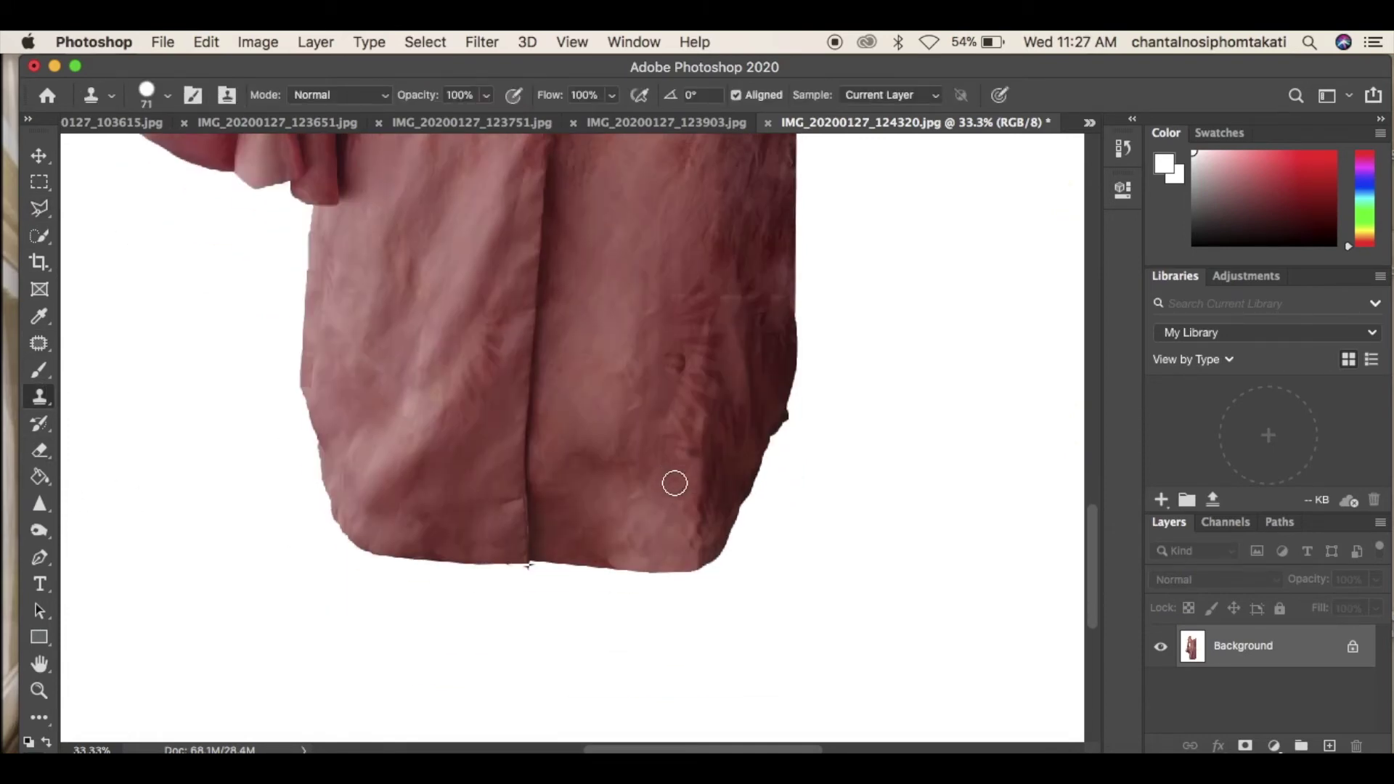
Trim the jagged bump off the skirt's lower right edge using a Polygonal Lasso selection and the Clone Stamp
scroll(674, 483, down, 1)
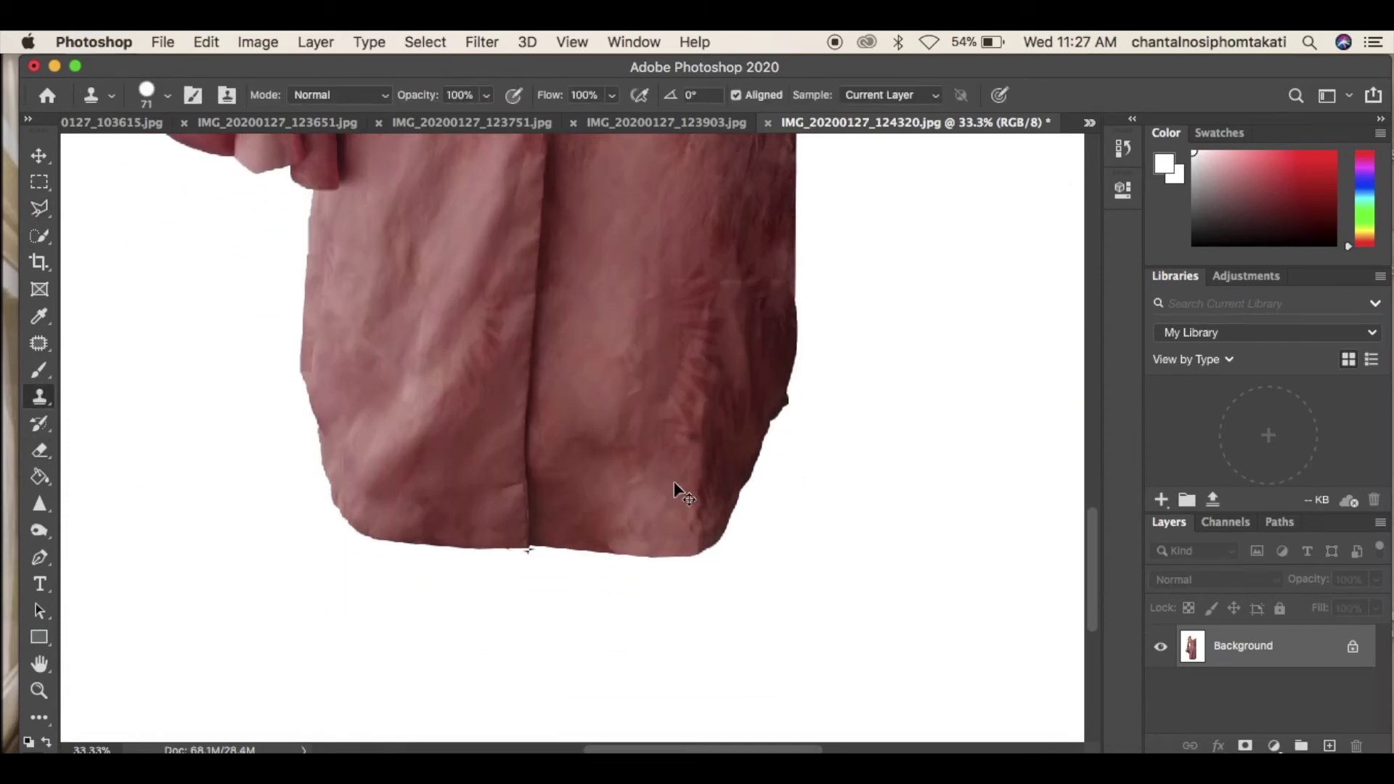
click(36, 215)
click(806, 353)
click(801, 368)
click(40, 395)
key(super+d)
Smooth the skirt's lower left edge with the Clone Stamp inside a Polygonal Lasso selection outlining the area outside the edge
key(super+minus)
key(super+minus)
scroll(762, 506, up, 5)
key(super+equal)
key(super+equal)
scroll(763, 503, down, 7)
click(39, 209)
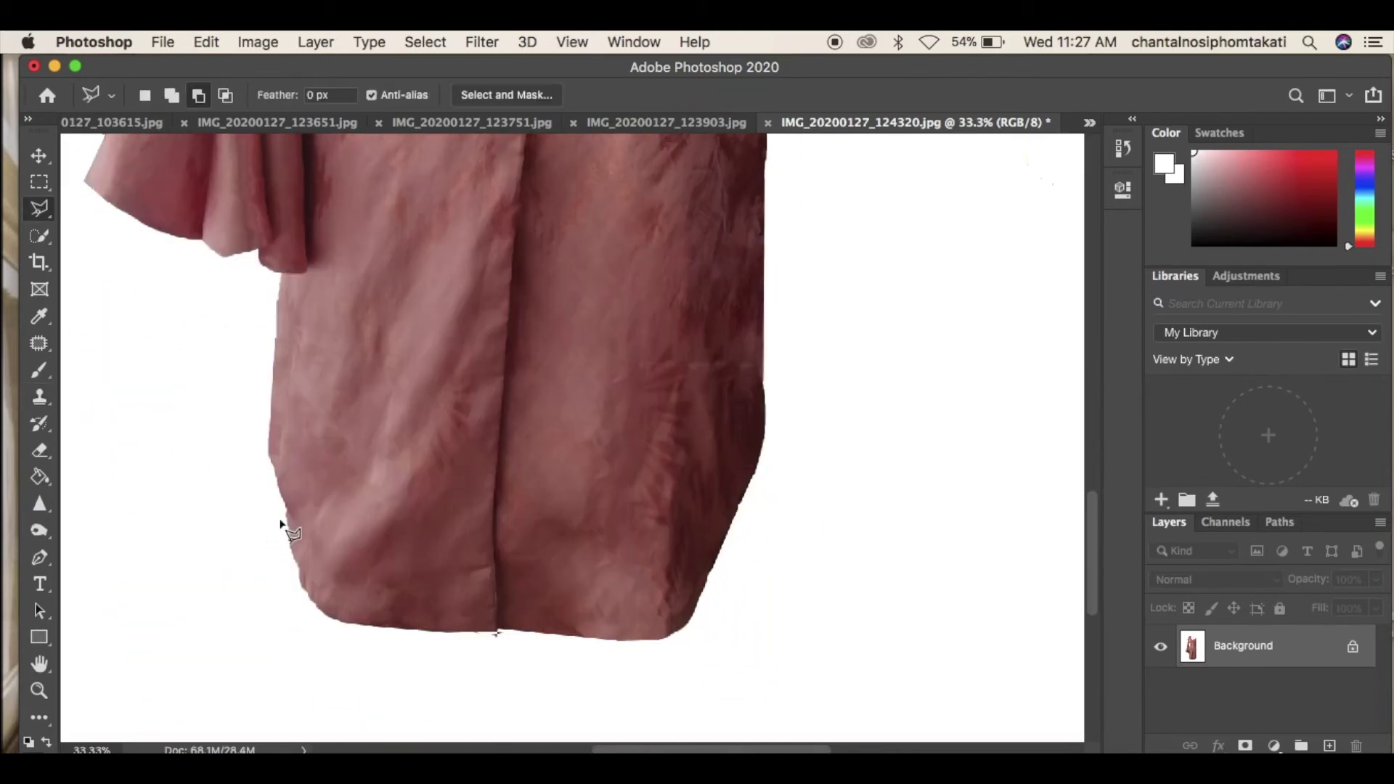
click(271, 461)
click(289, 530)
double_click(243, 485)
key(s)
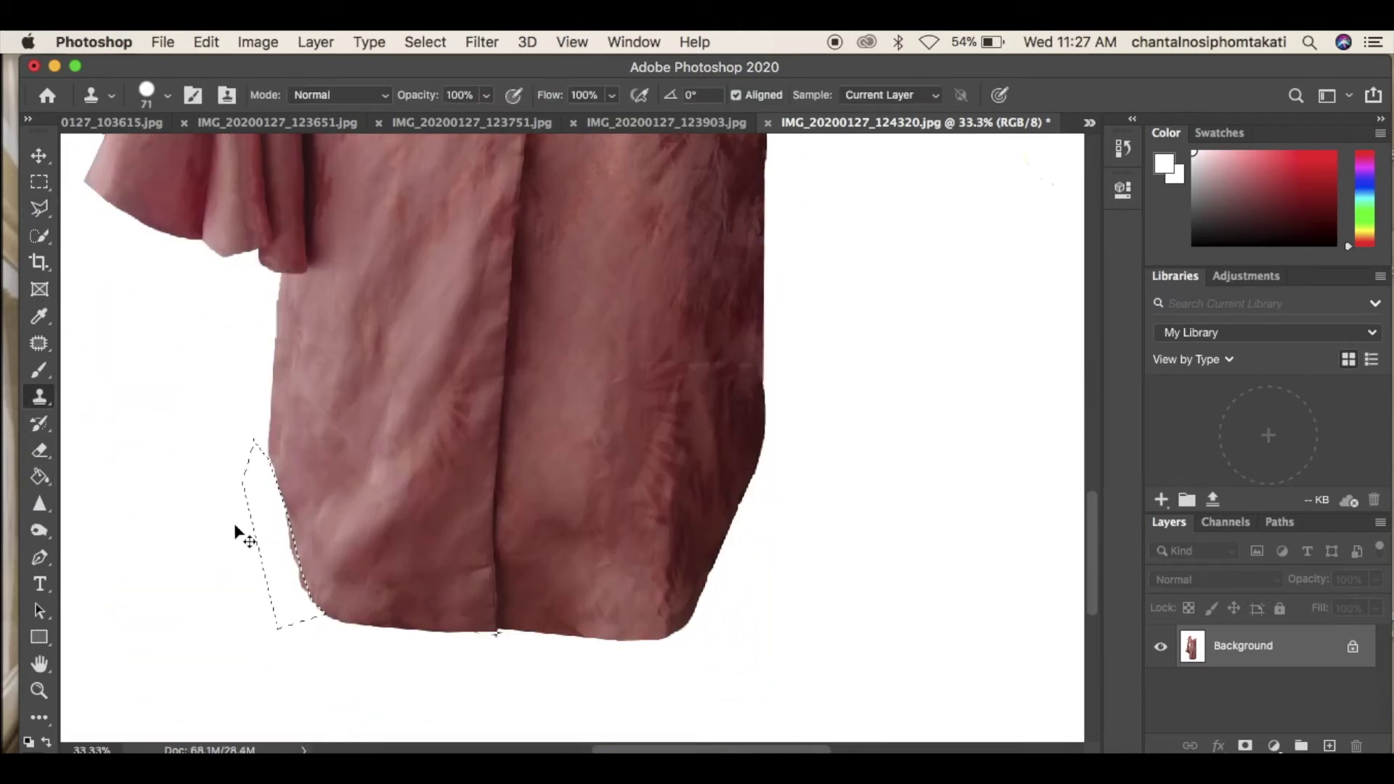
Remove the diagonal creases on the left front bodice just above the waist using the Patch tool, then deselect
key(super+minus)
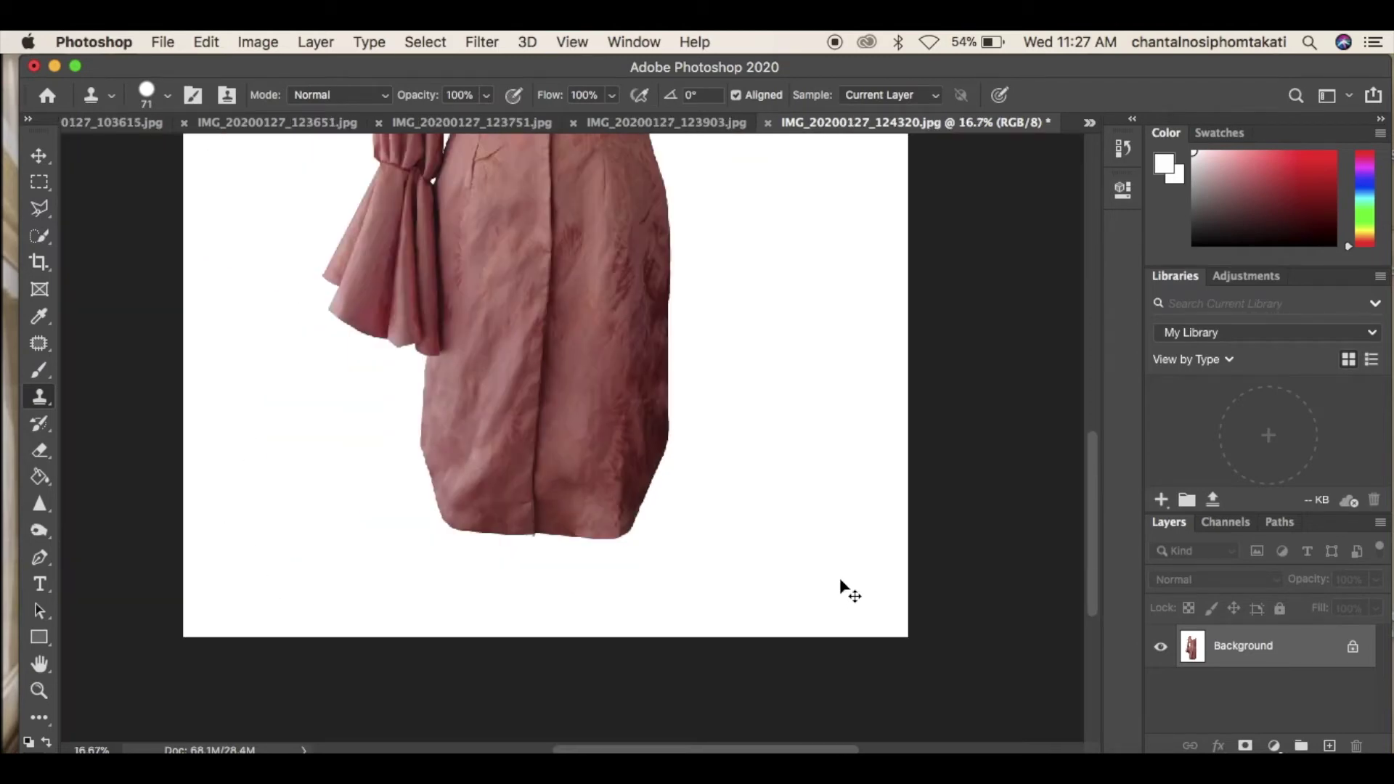
scroll(840, 580, up, 8)
scroll(840, 579, down, 2)
key(super+equal)
key(super+equal)
key(super+equal)
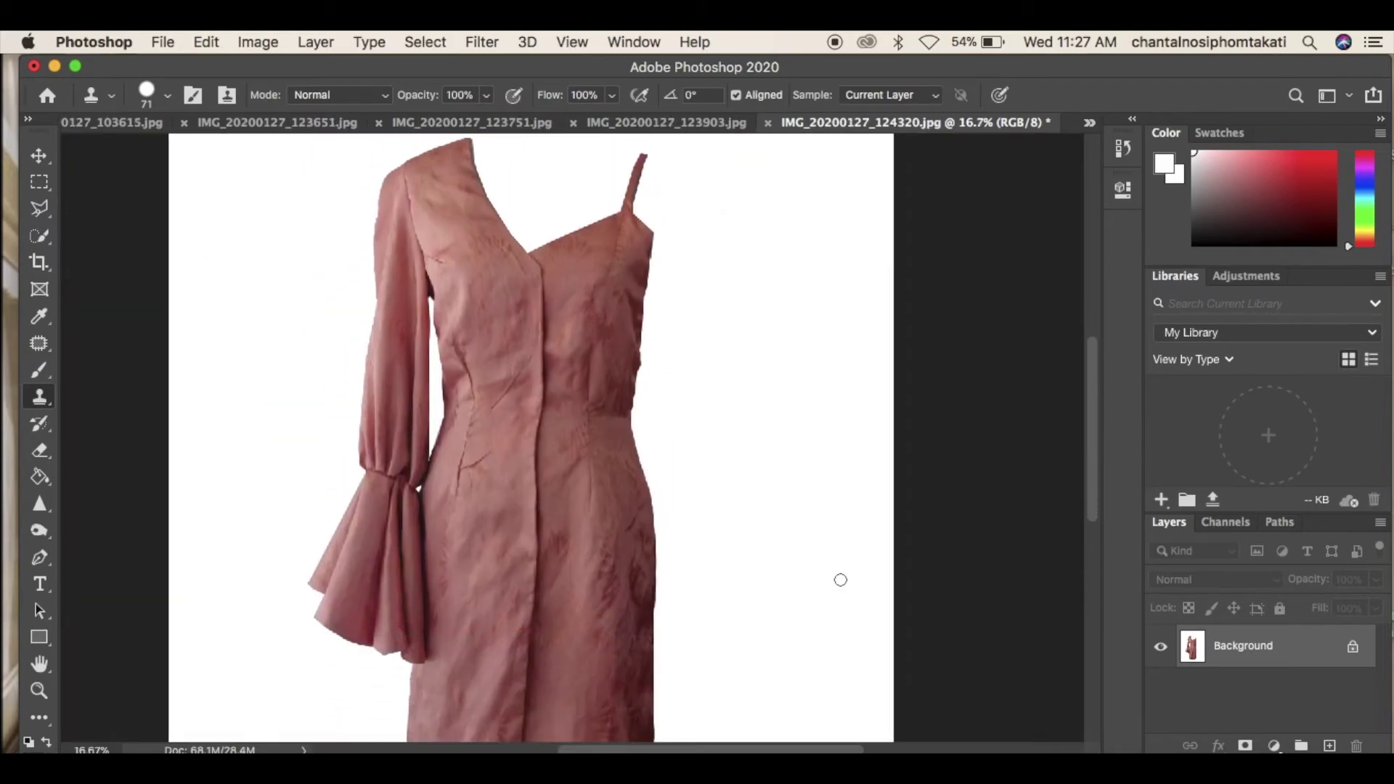
scroll(841, 586, up, 2)
key(j)
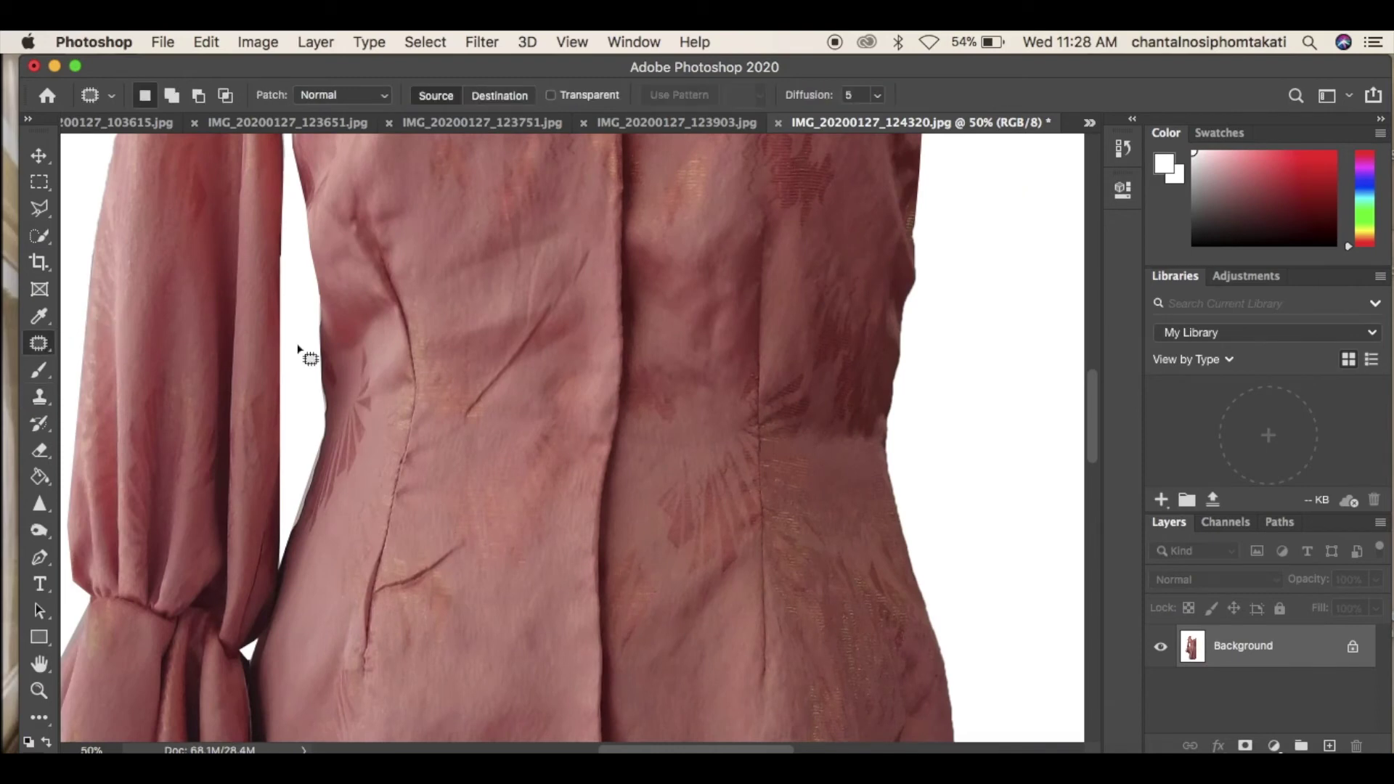
mouse_move(581, 237)
mouse_down()
mouse_move(535, 302)
mouse_move(517, 405)
mouse_move(589, 254)
mouse_up()
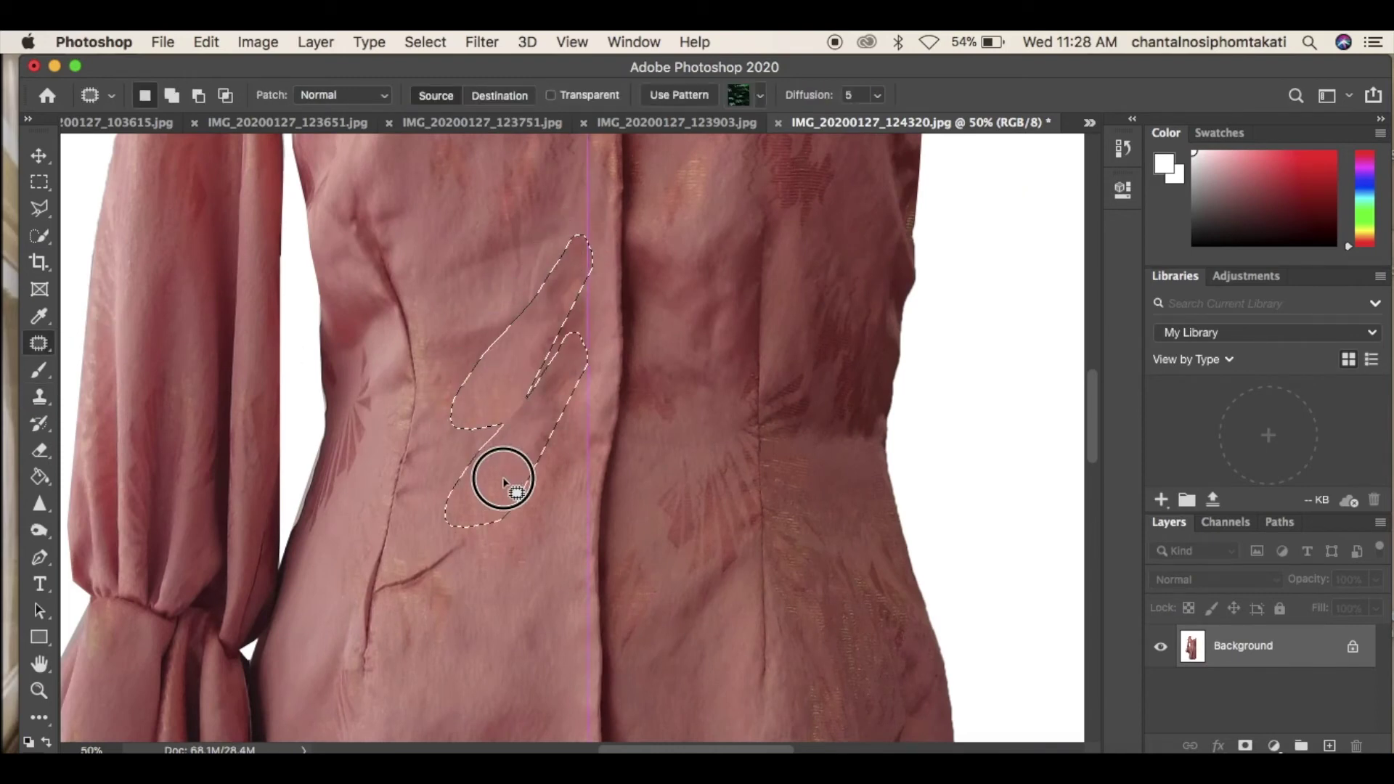
mouse_move(508, 526)
mouse_down()
mouse_move(385, 580)
mouse_move(417, 596)
mouse_move(497, 496)
mouse_up()
click(496, 496)
key(super+0)
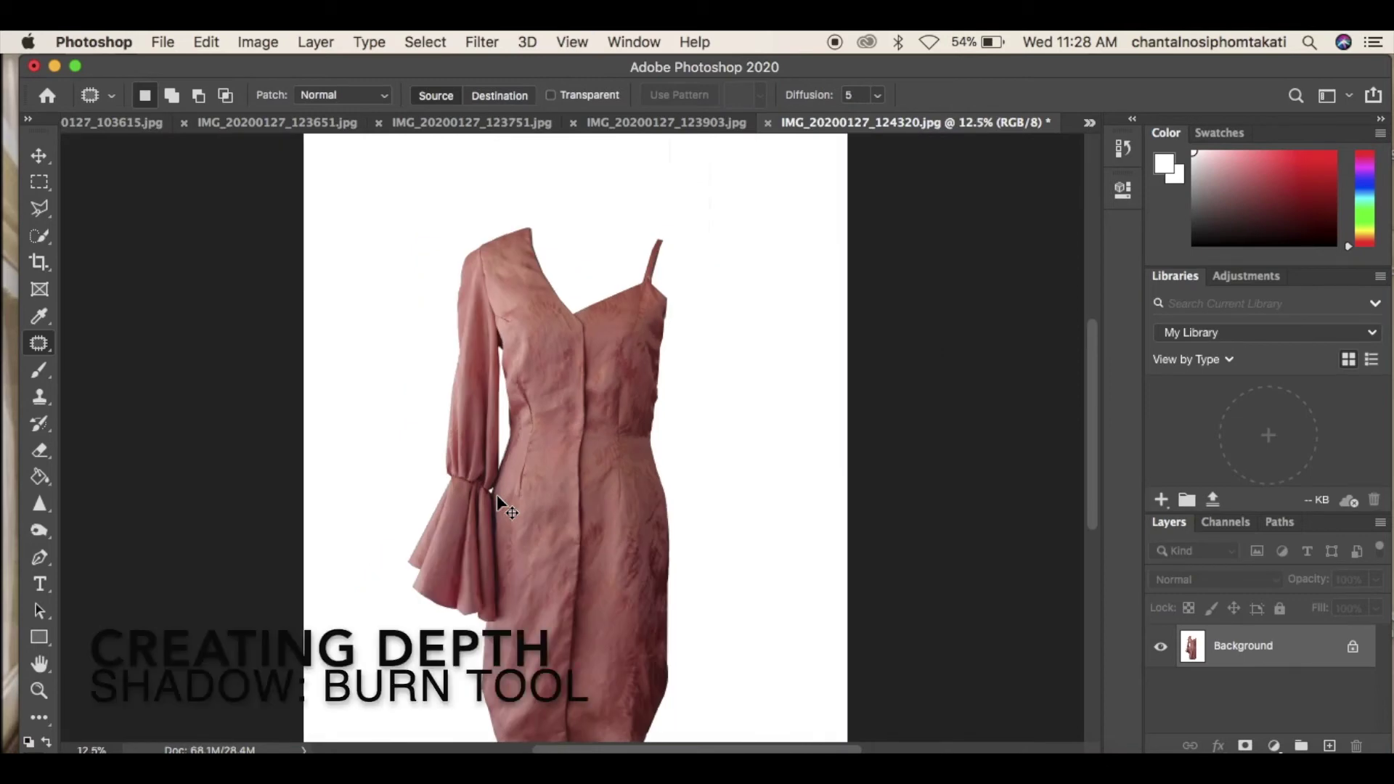
Set the Burn tool's brush size to 124 px and darken the shadow along the dress's centre front placket
scroll(496, 494, down, 3)
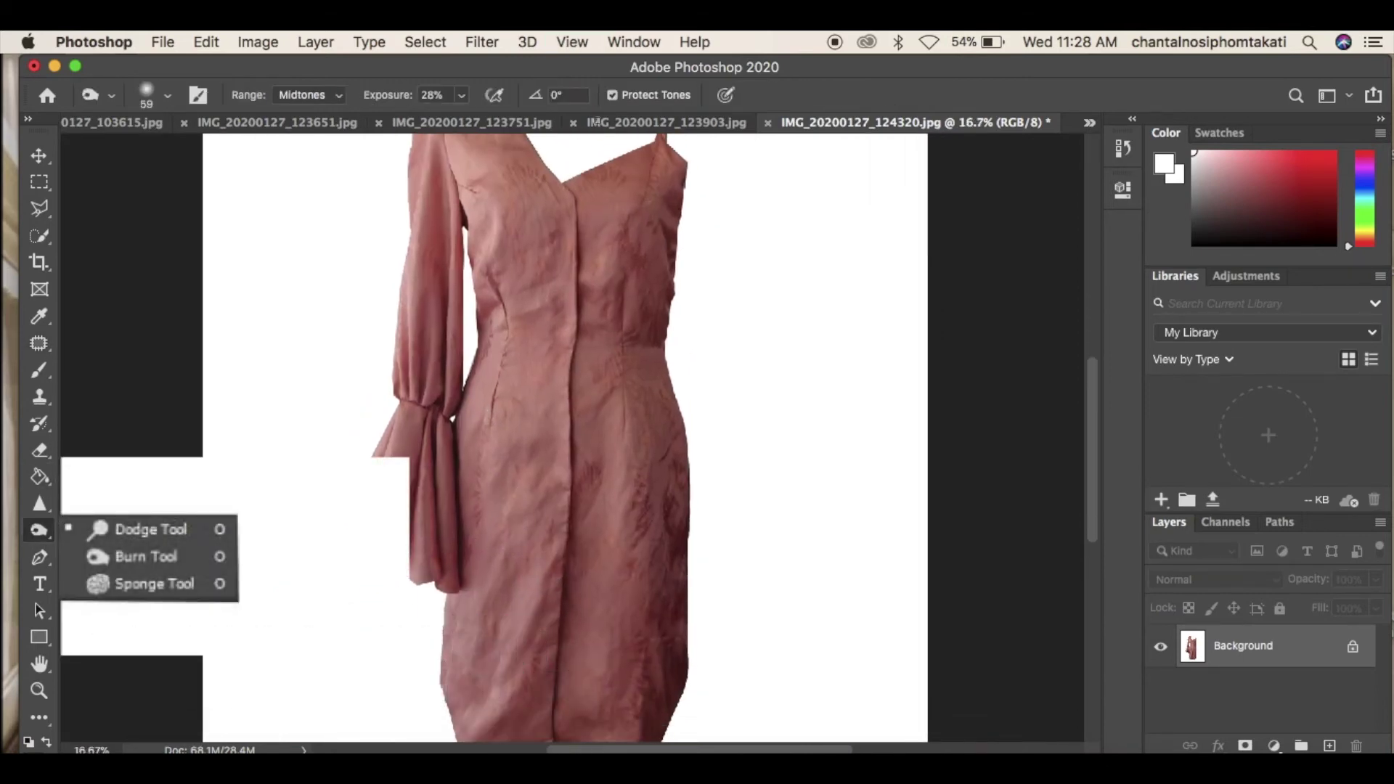
click(155, 88)
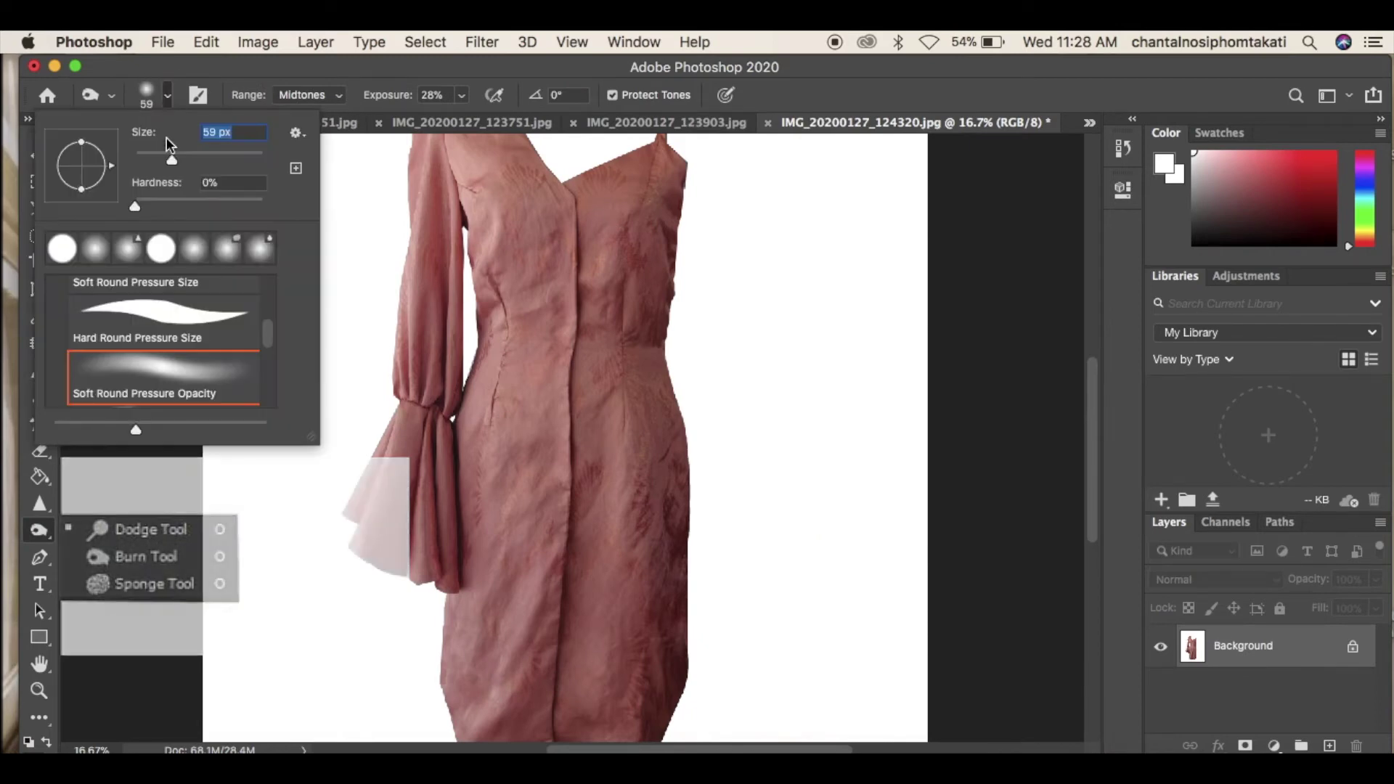
mouse_move(173, 161)
mouse_down()
mouse_move(233, 158)
mouse_move(209, 167)
mouse_up()
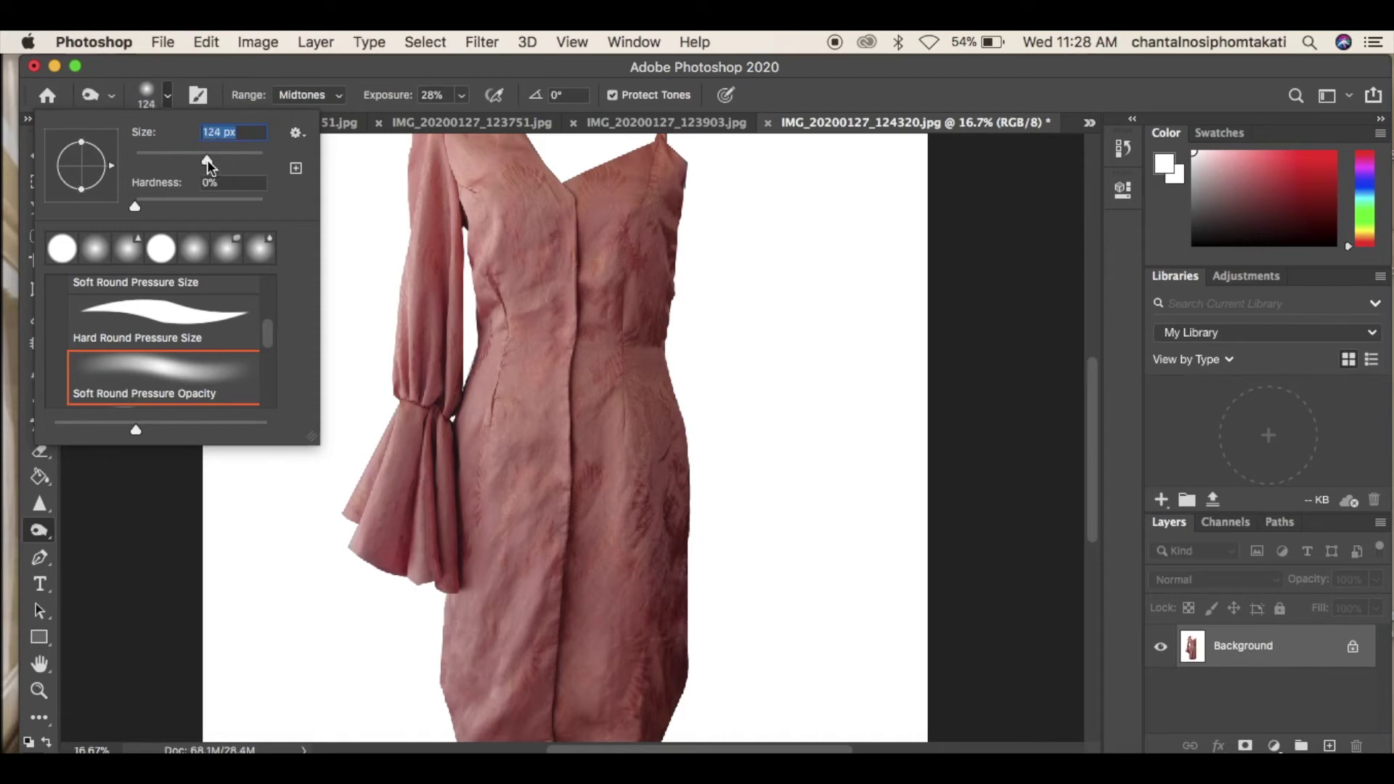
click(578, 205)
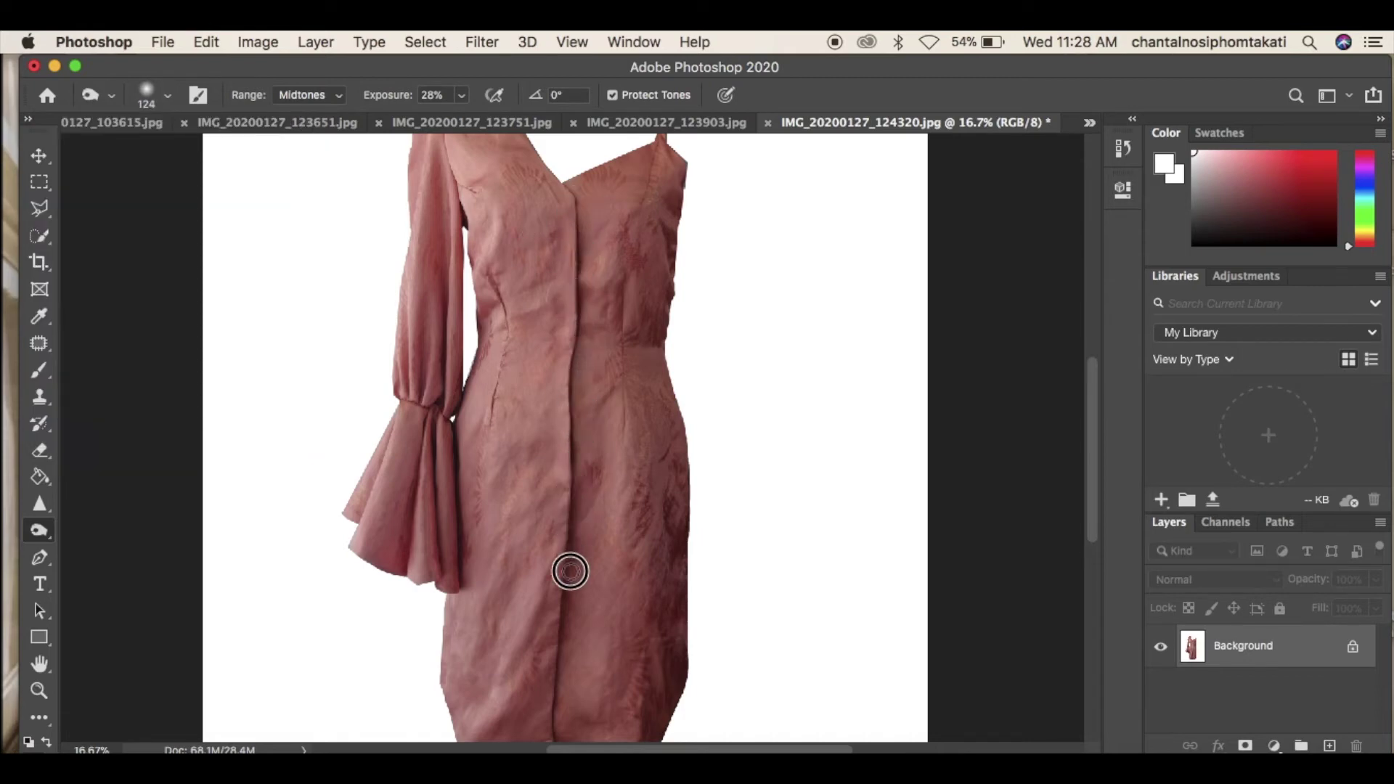
scroll(570, 561, down, 2)
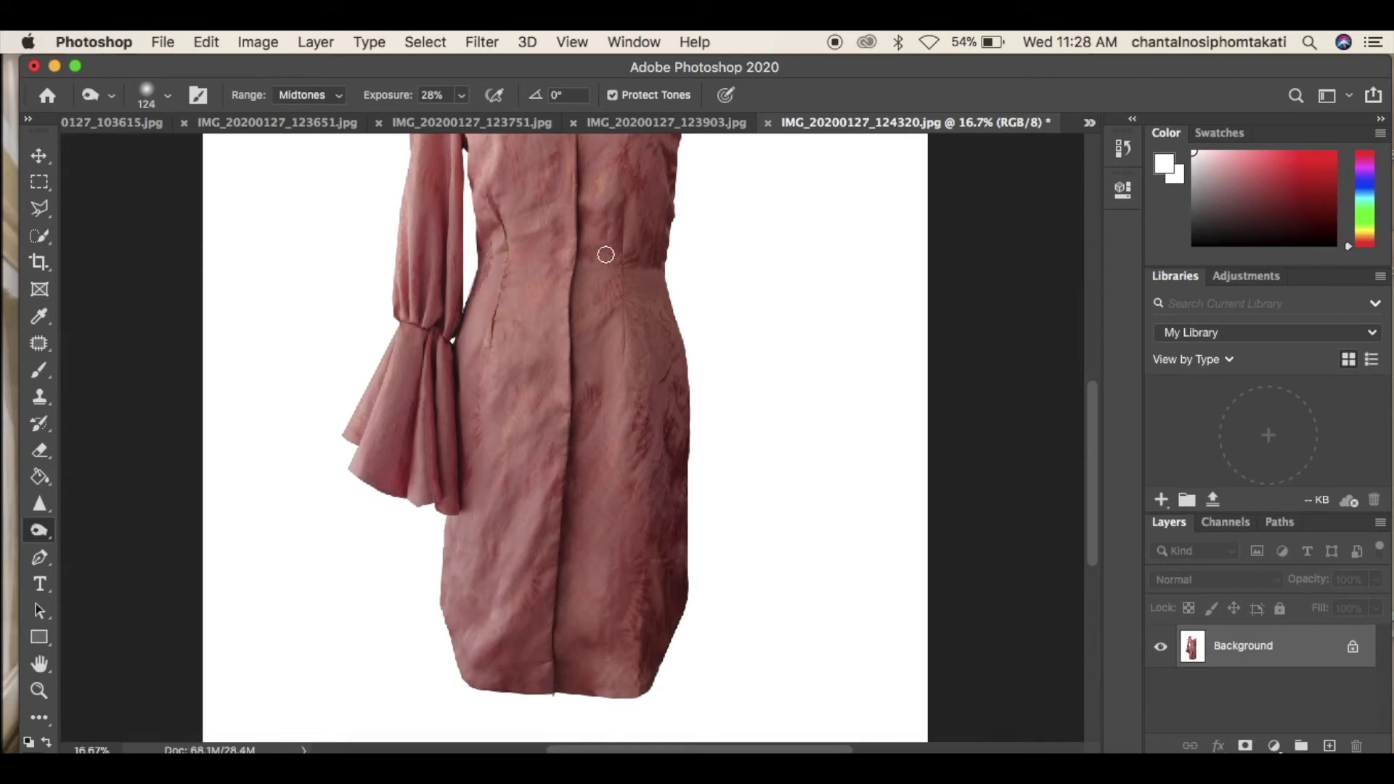
Deepen the shadows along the dress's side edges, the long sleeve and its flared cuff with the Burn tool
scroll(632, 348, up, 4)
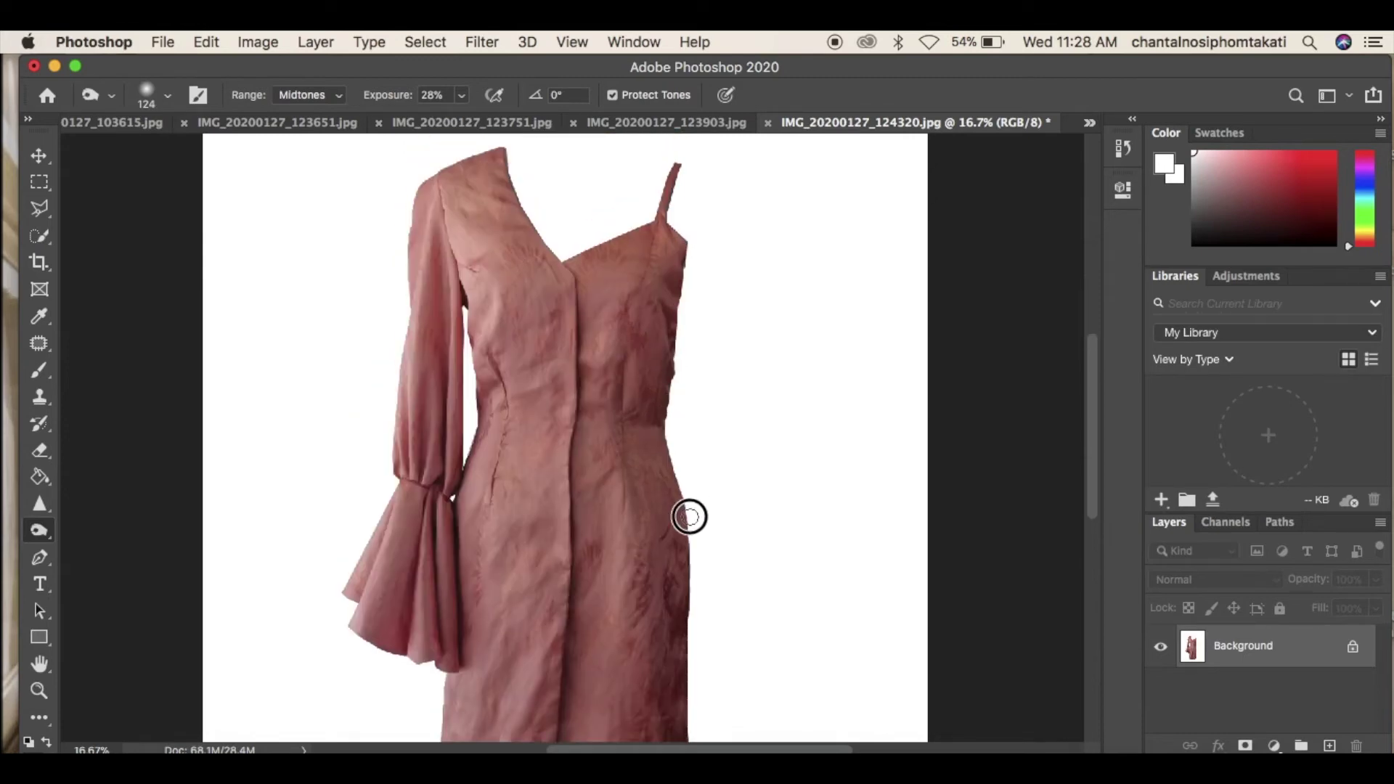
click(328, 104)
click(255, 302)
scroll(683, 612, down, 2)
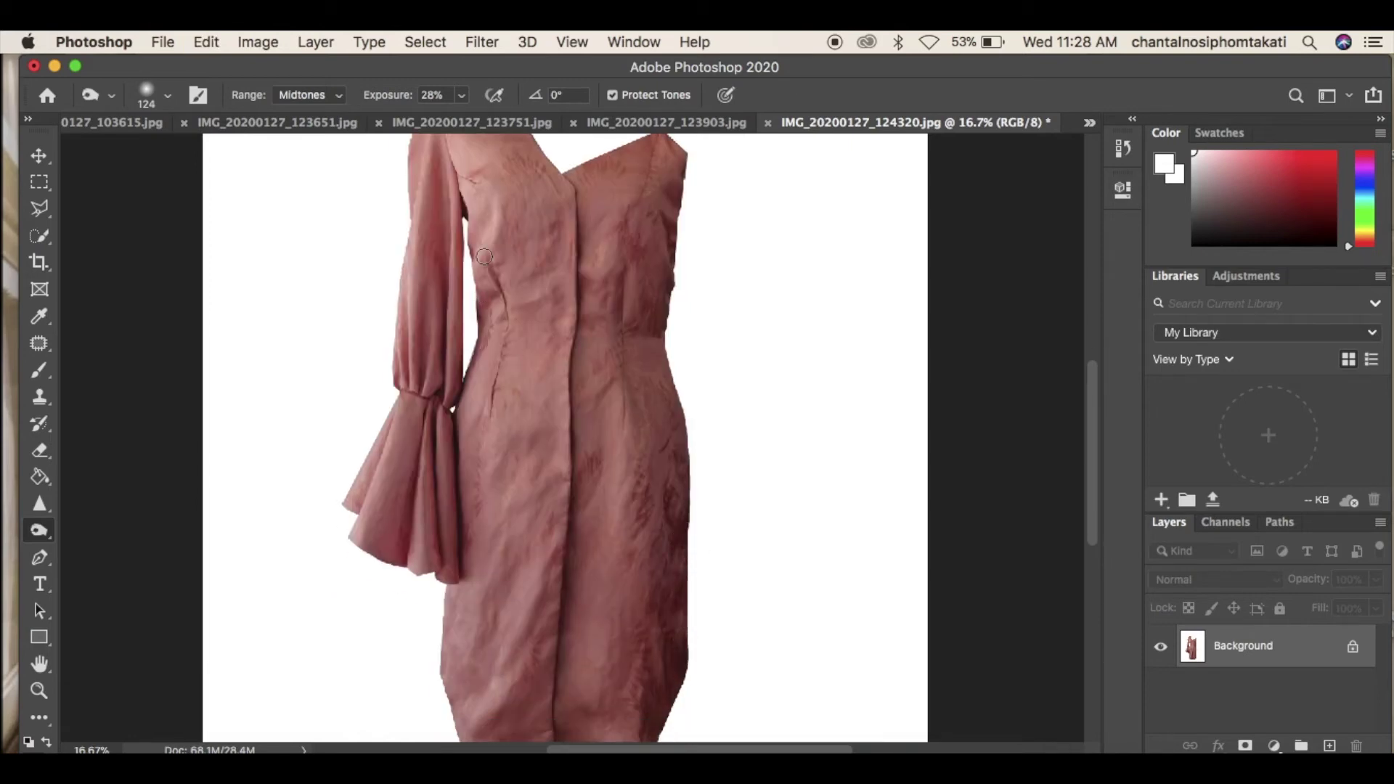
scroll(467, 203, down, 2)
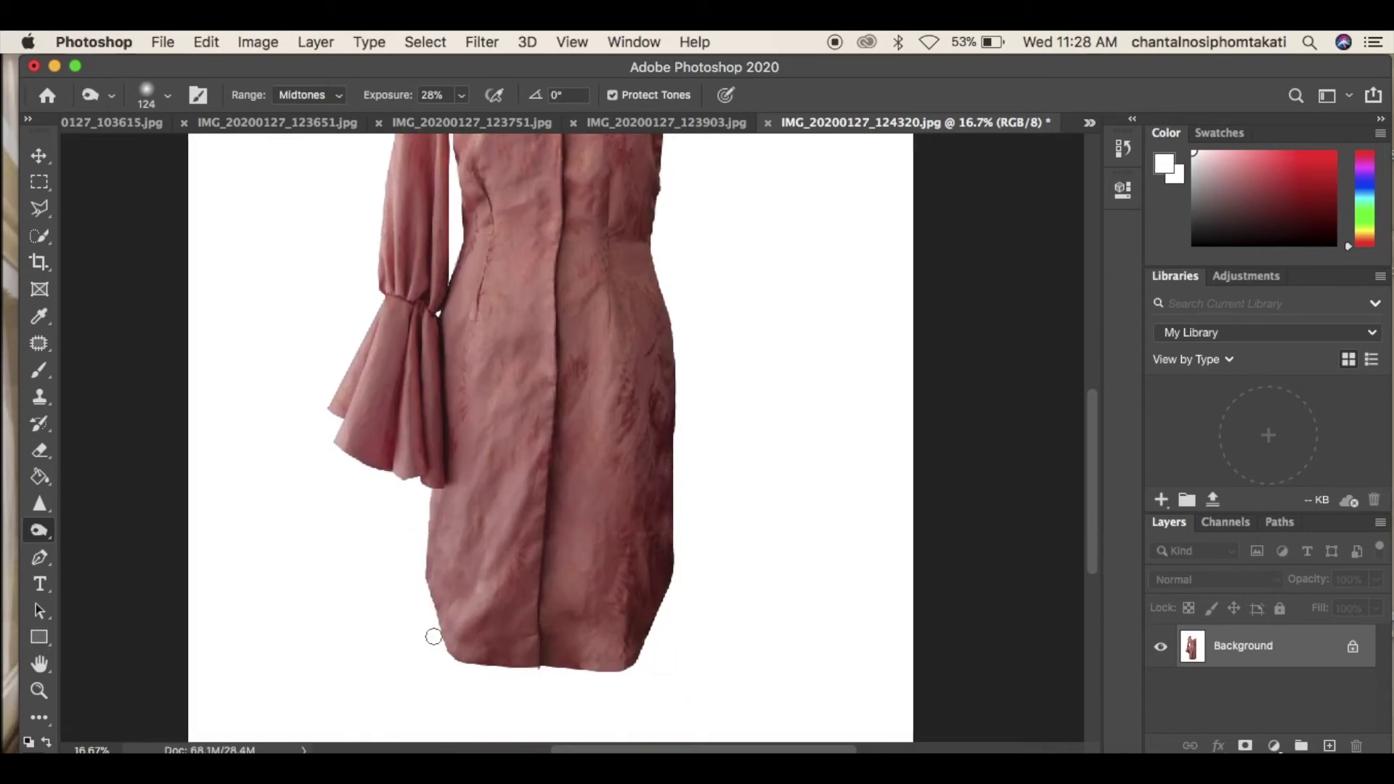
scroll(544, 668, up, 5)
mouse_move(336, 656)
mouse_down()
mouse_move(390, 525)
mouse_move(422, 511)
mouse_move(393, 520)
mouse_up()
mouse_move(417, 238)
mouse_down()
mouse_move(399, 328)
mouse_move(432, 255)
mouse_move(448, 368)
mouse_up()
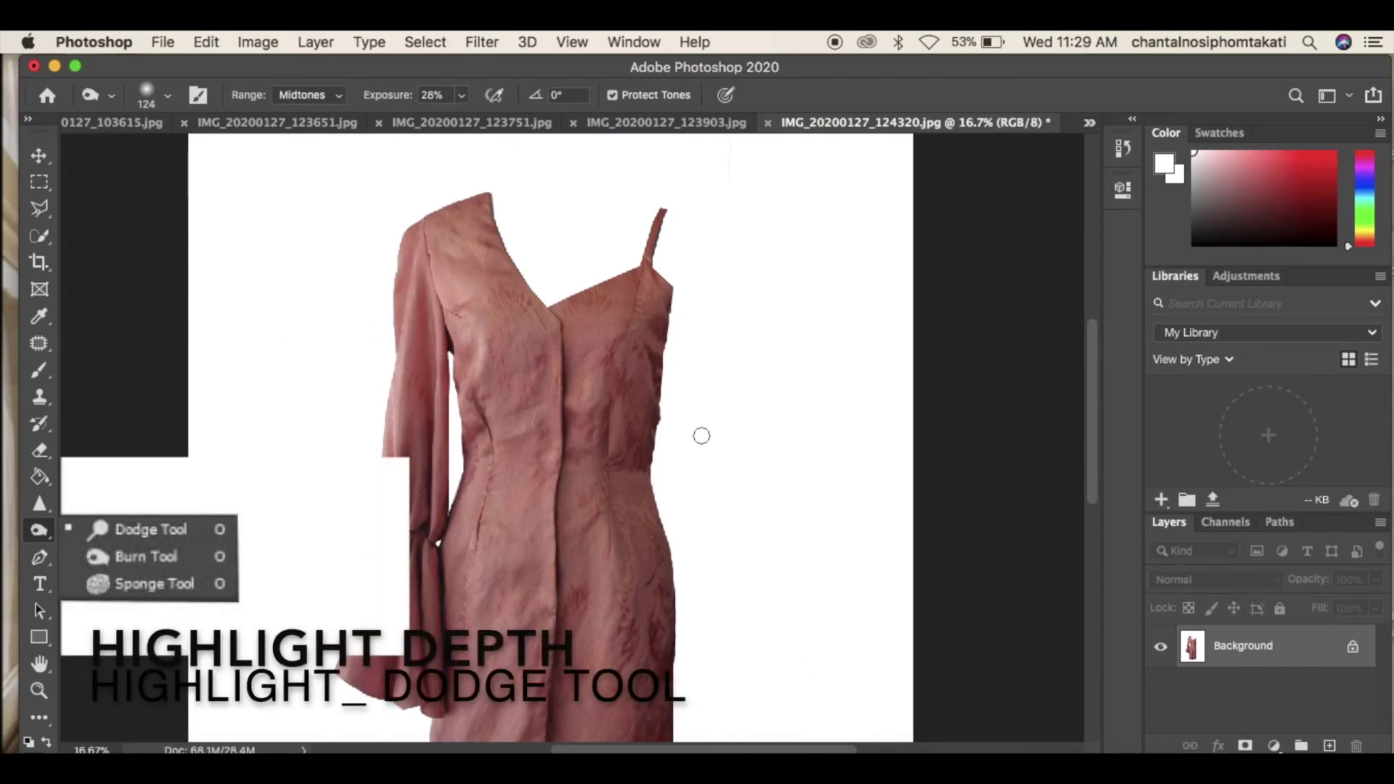
Set the Dodge tool's brush size to 252 px and brighten highlights on the sleeved shoulder and the front of the dress
scroll(697, 422, down, 5)
scroll(701, 436, up, 5)
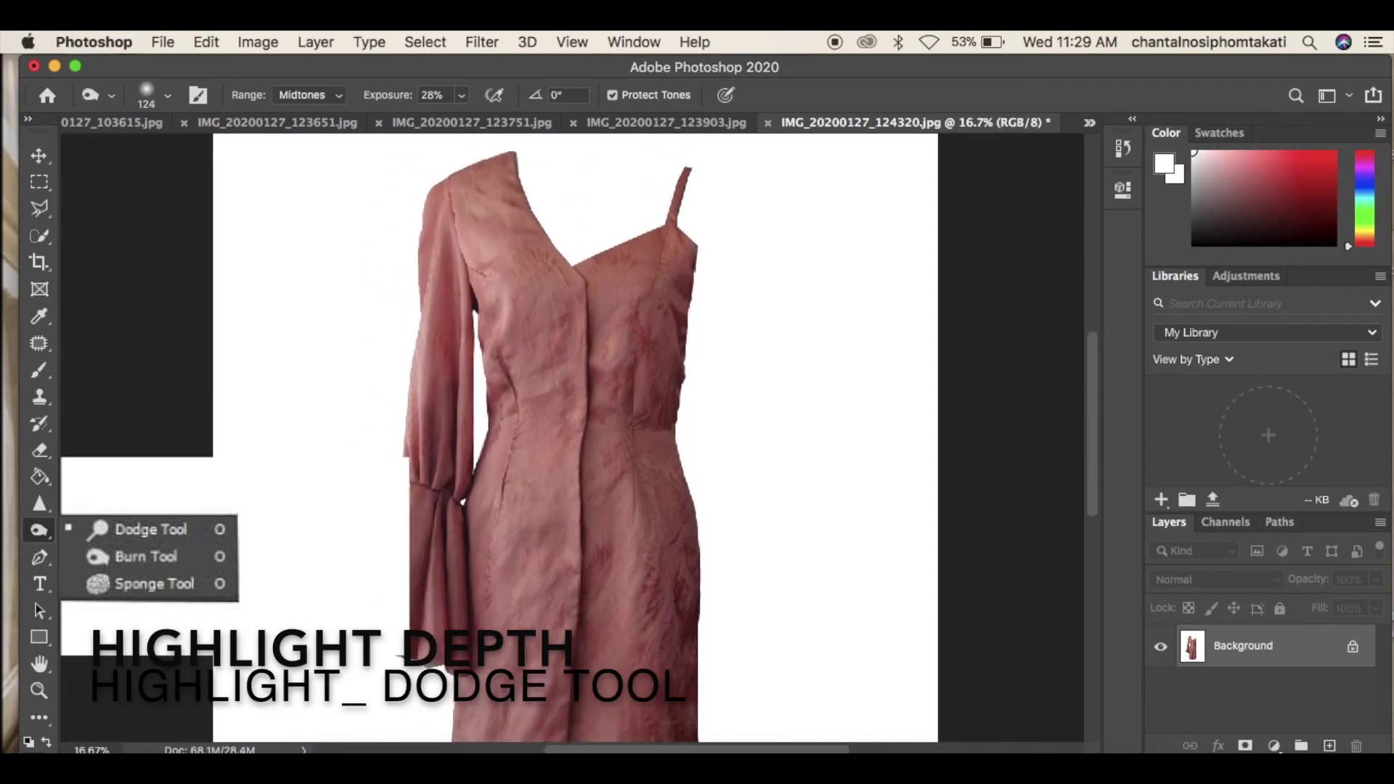
click(89, 535)
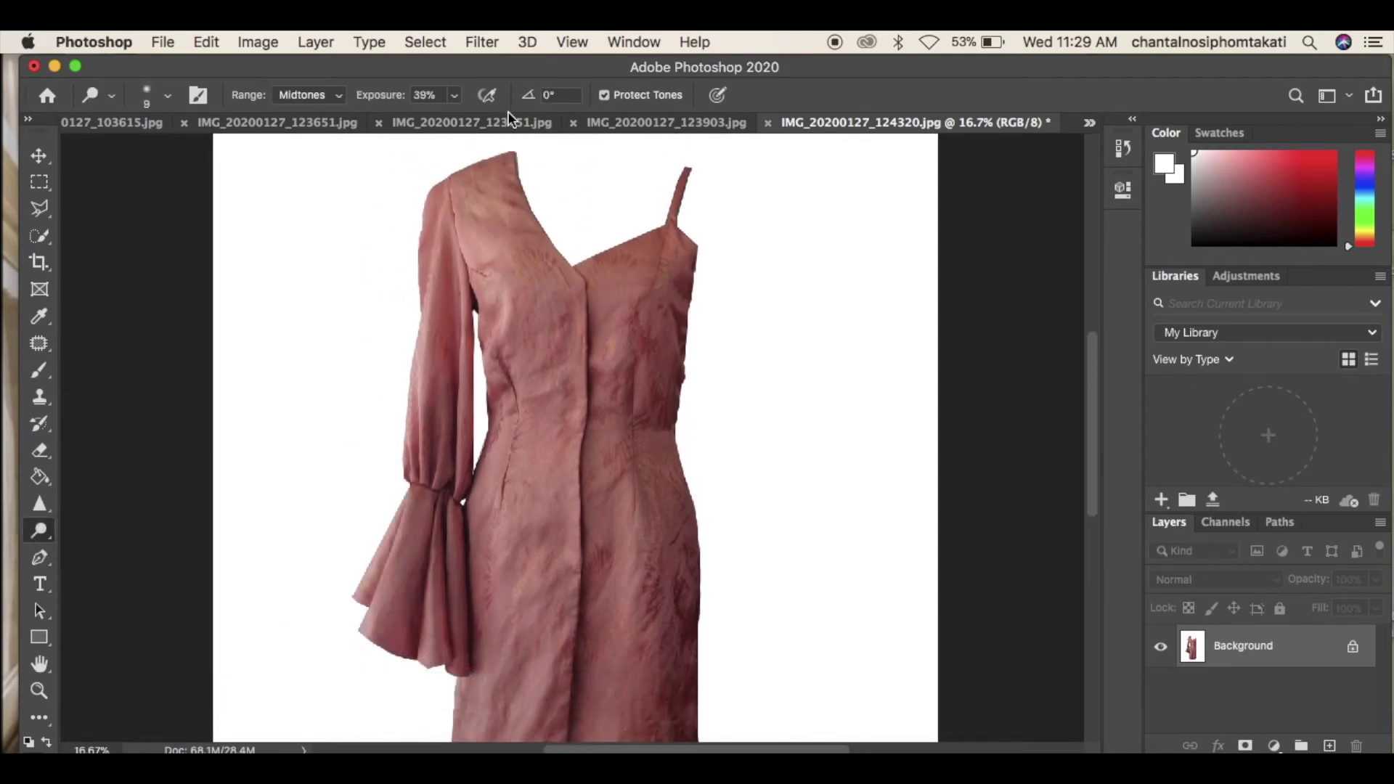
click(162, 97)
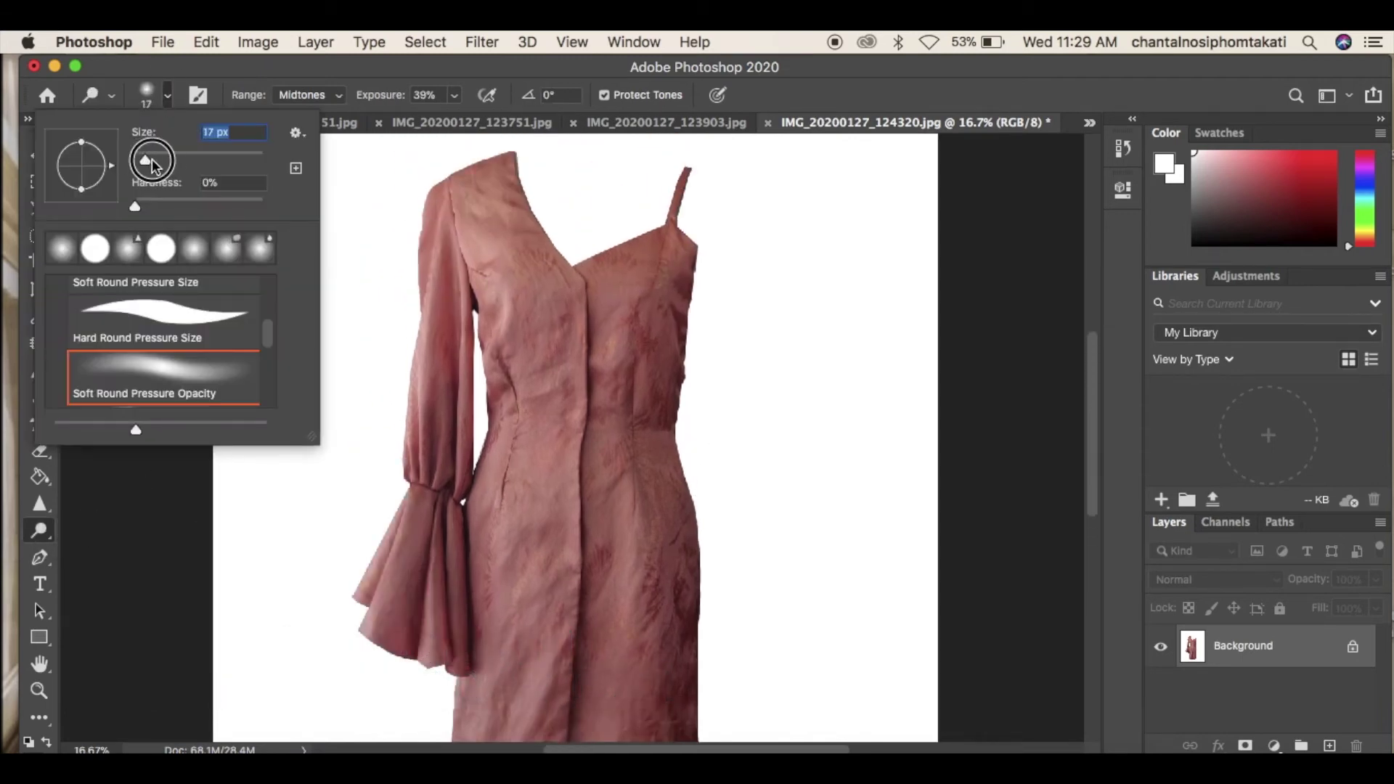
drag(183, 166, 217, 166)
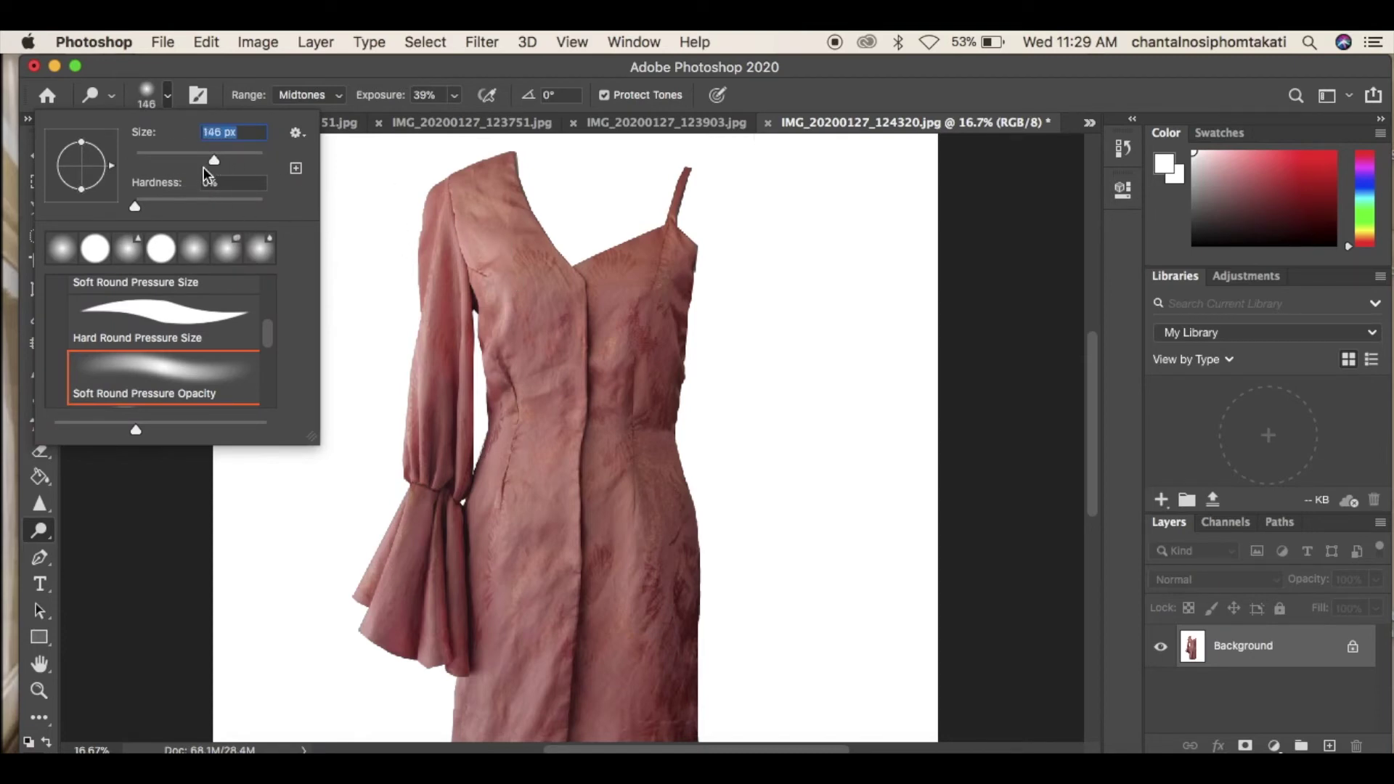
drag(217, 164, 237, 164)
key(Return)
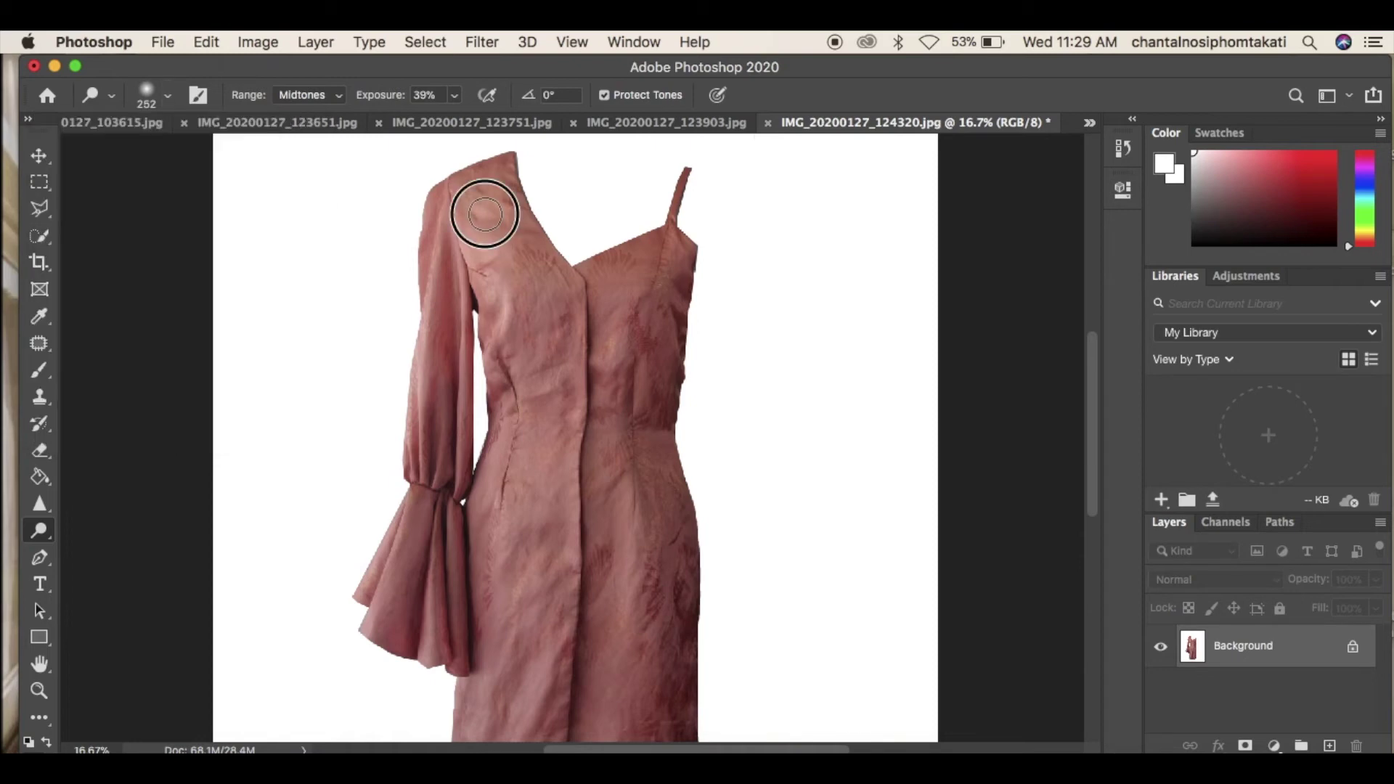
scroll(635, 428, down, 3)
mouse_move(635, 428)
mouse_down()
mouse_move(504, 433)
mouse_move(522, 570)
mouse_move(375, 428)
mouse_up()
scroll(375, 428, up, 3)
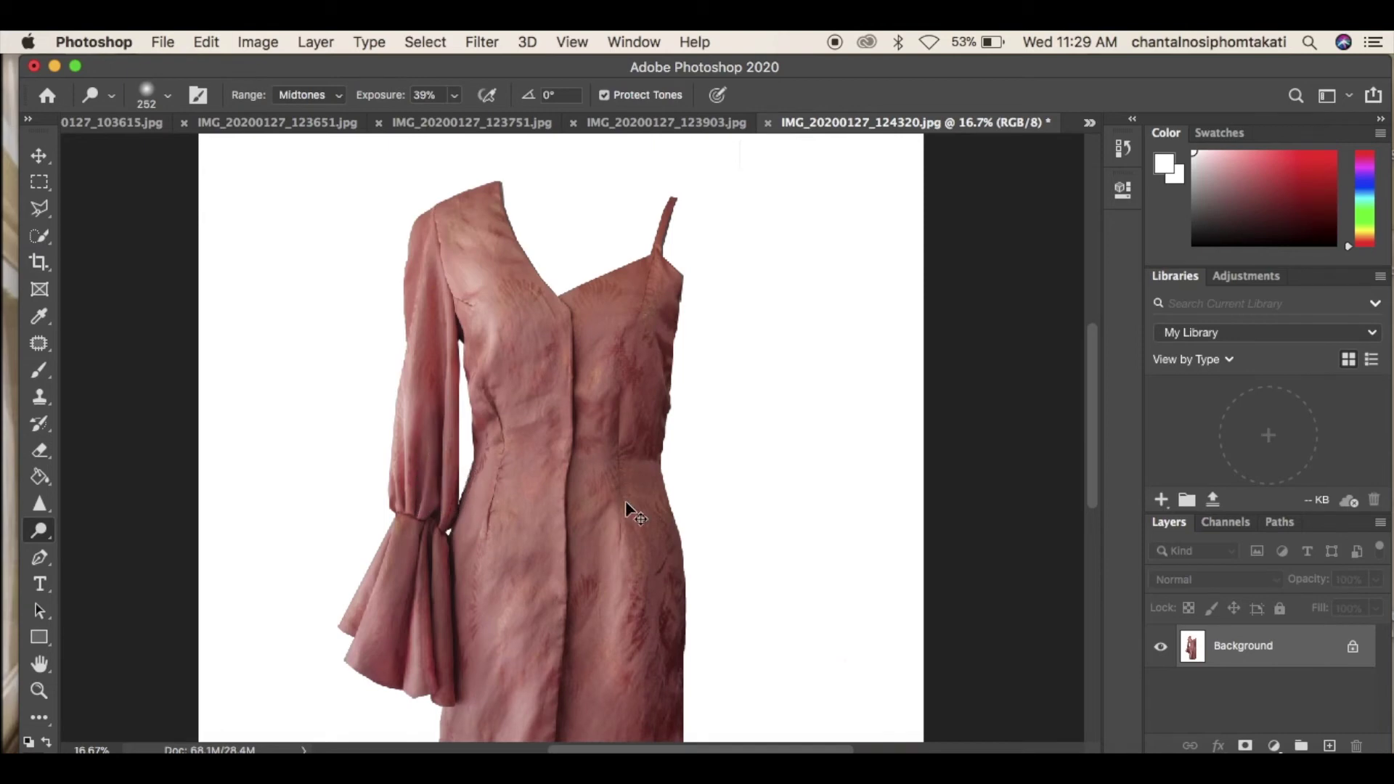
Reduce the Dodge brush size to 92 px and brighten the long sleeve's folds
click(167, 96)
drag(221, 155, 205, 157)
key(Return)
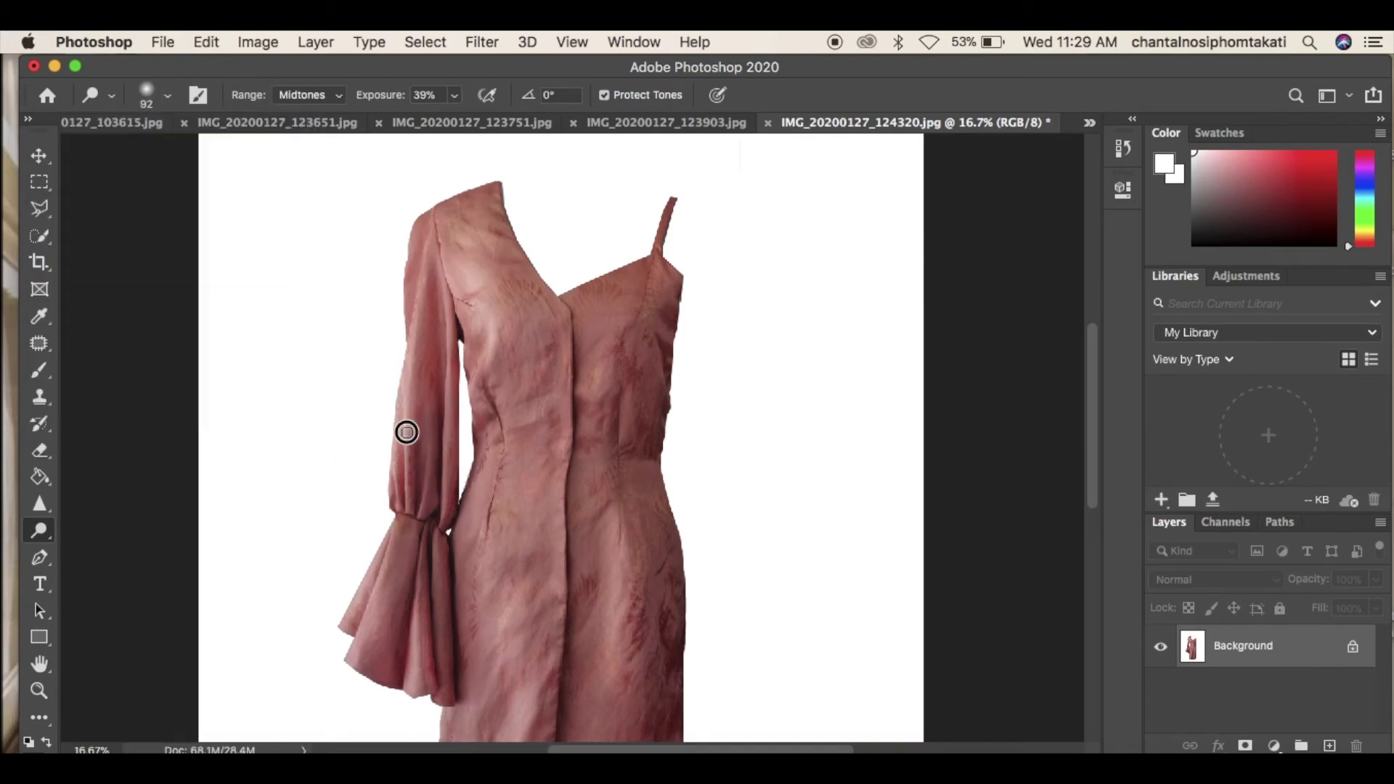
Enlarge the Dodge brush to 428 px and lighten the right bust area of the bodice
scroll(547, 432, down, 3)
scroll(548, 431, right, 3)
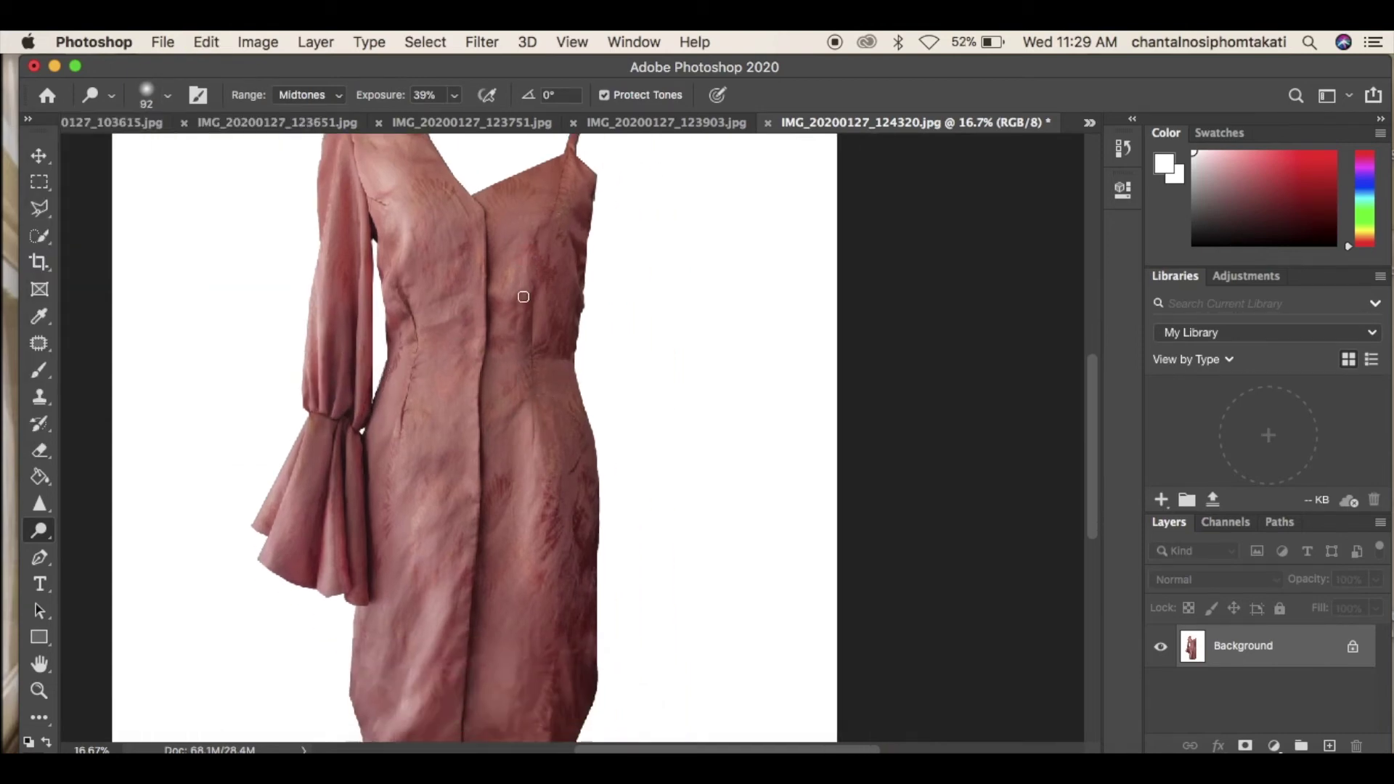
click(167, 95)
drag(211, 161, 242, 157)
key(Return)
click(168, 95)
key(Return)
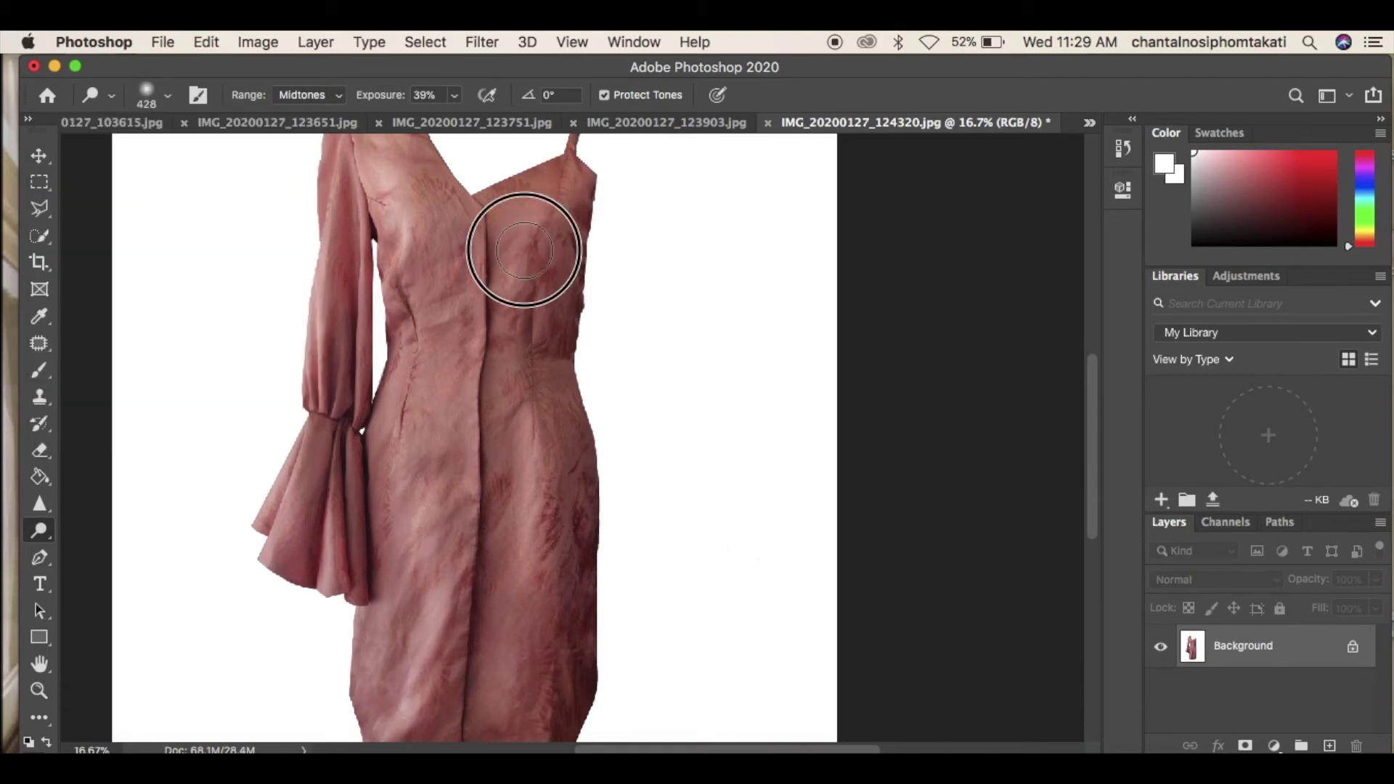
Outline a narrow back strap with the Polygonal Lasso and clone bodice fabric into its lower part on a new layer
scroll(605, 306, up, 5)
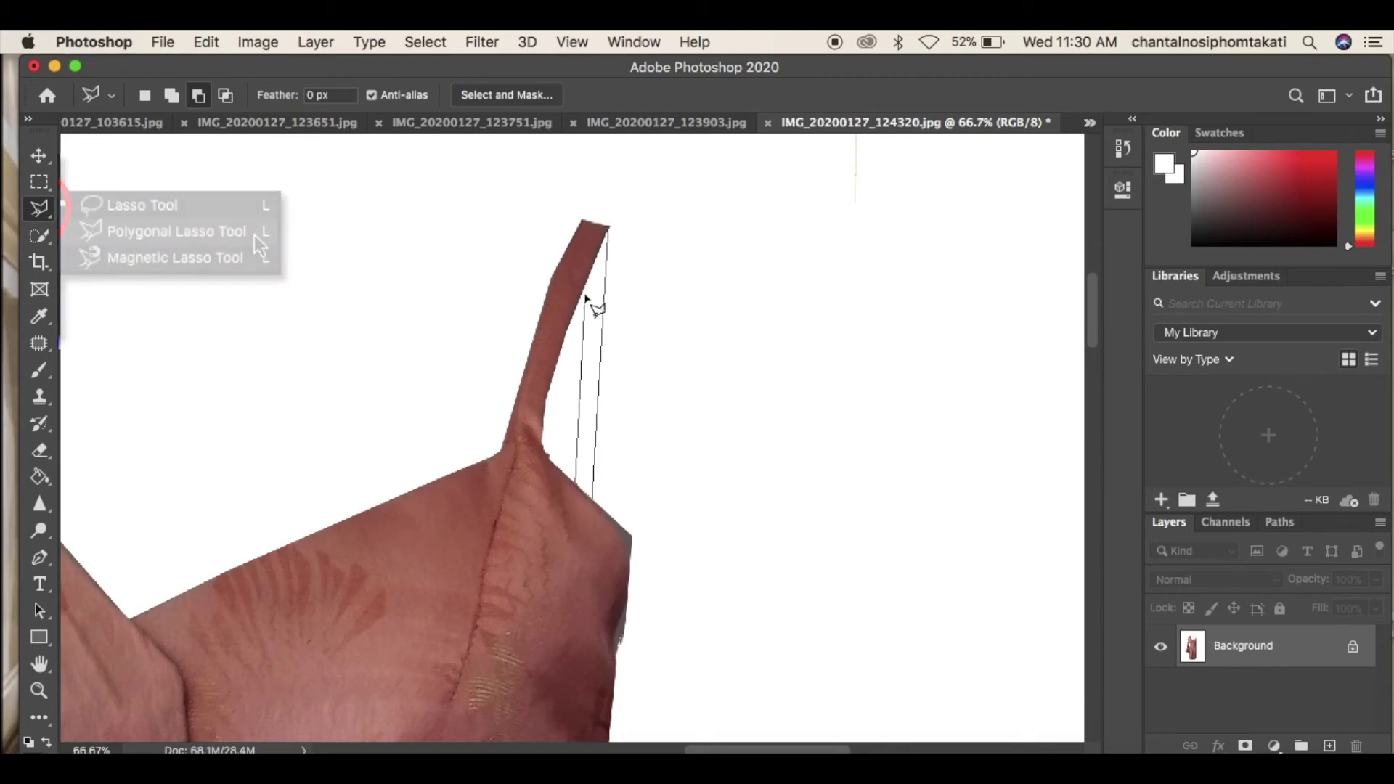
click(610, 231)
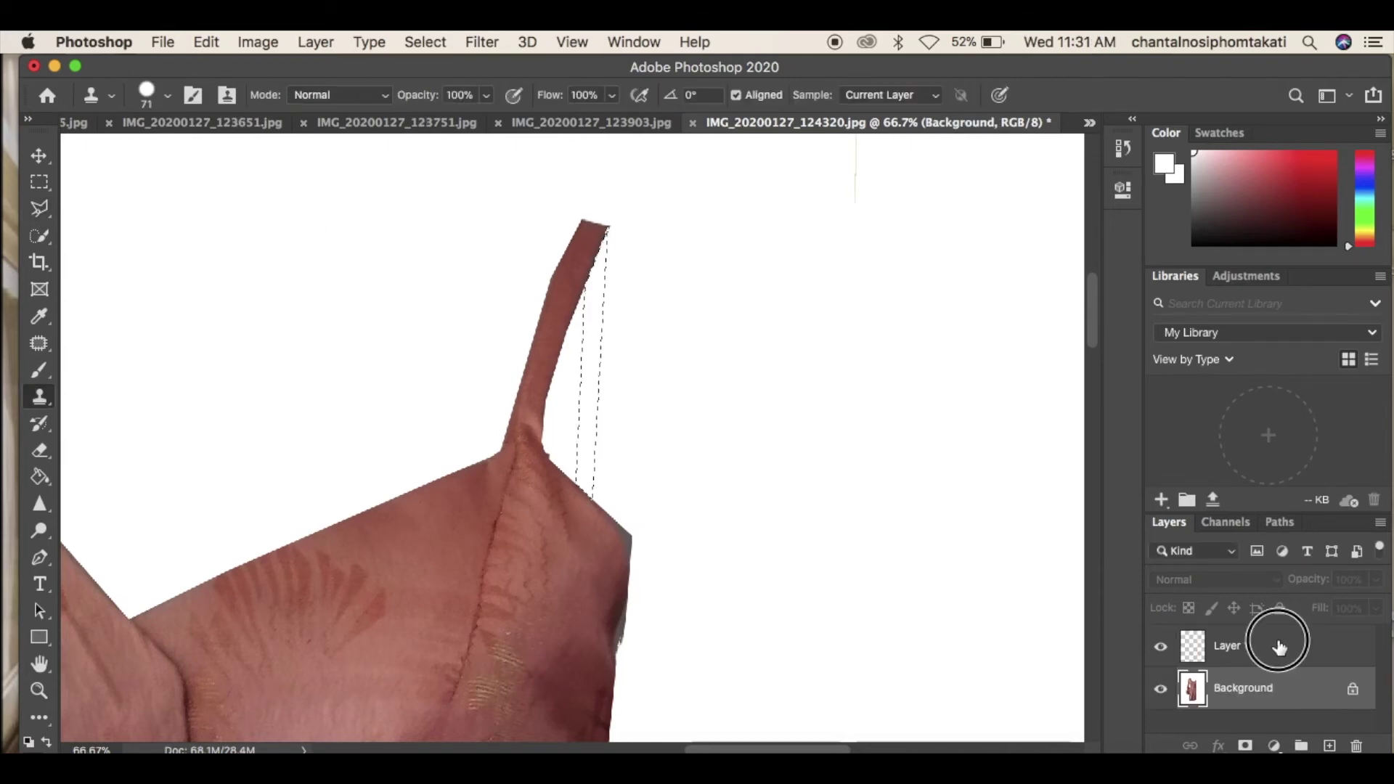
click(1279, 643)
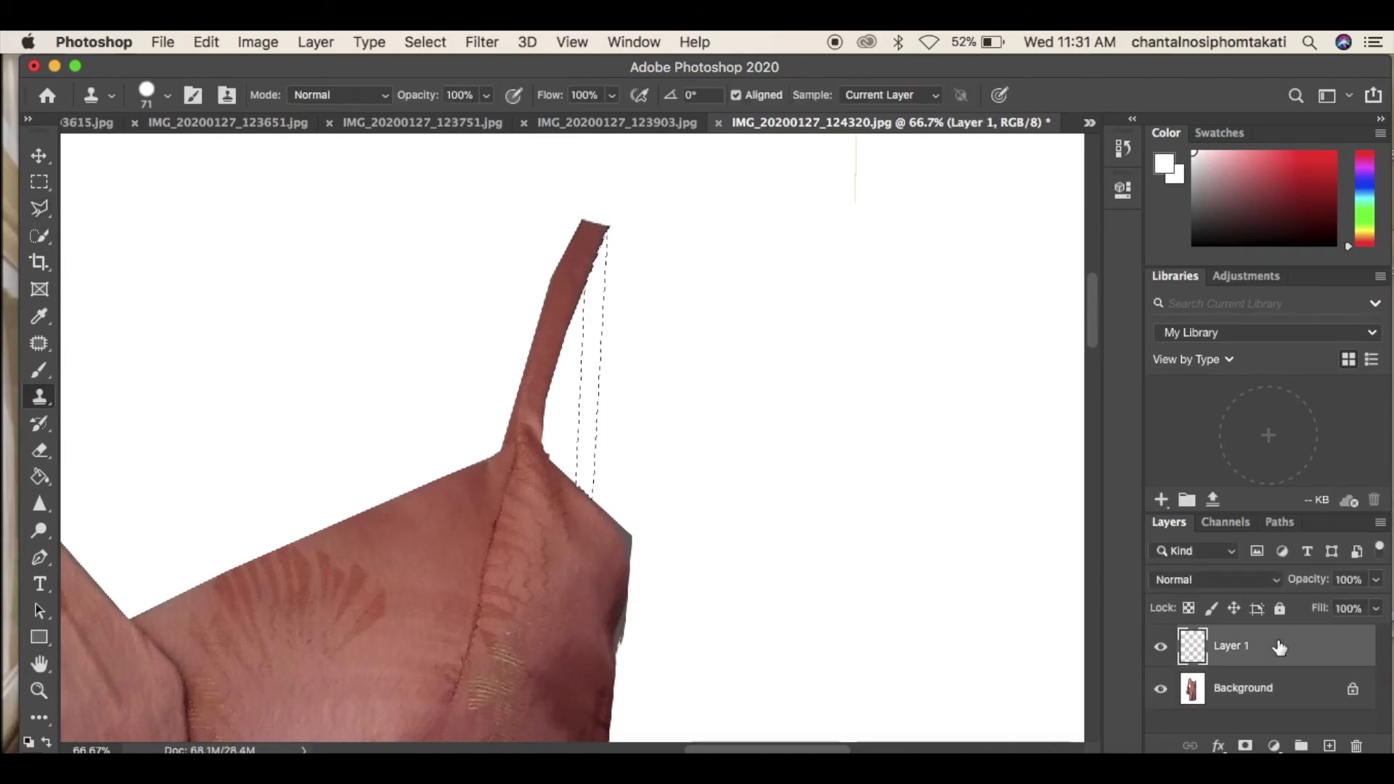
click(1270, 679)
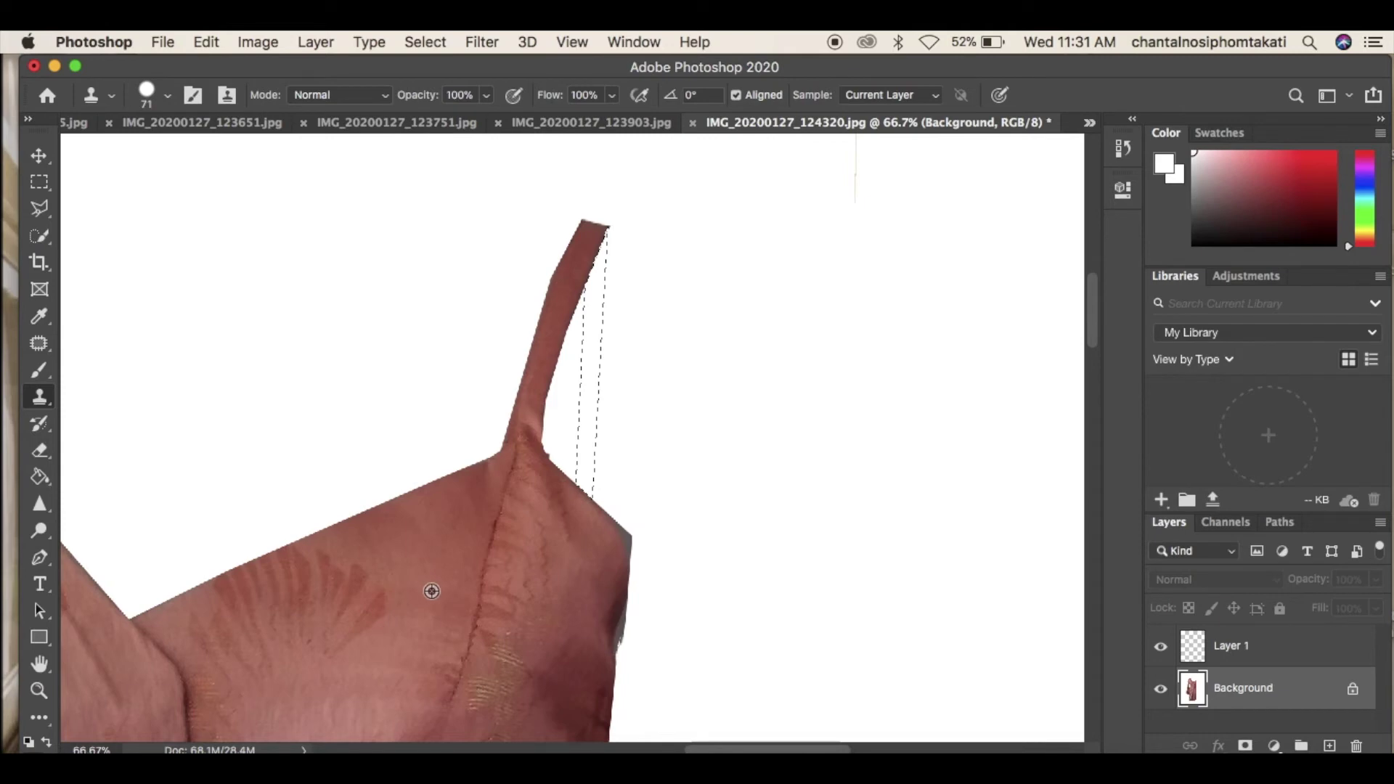
click(1270, 652)
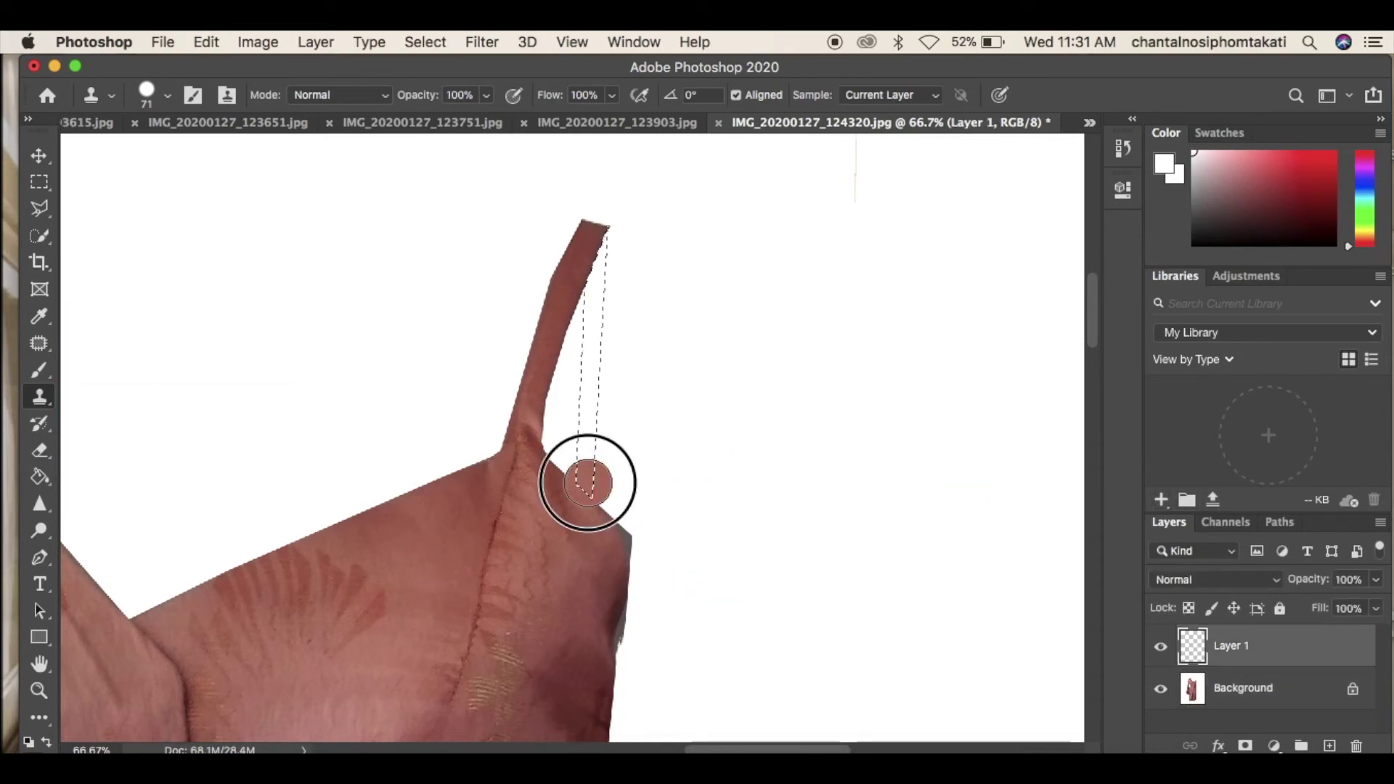
drag(588, 482, 585, 392)
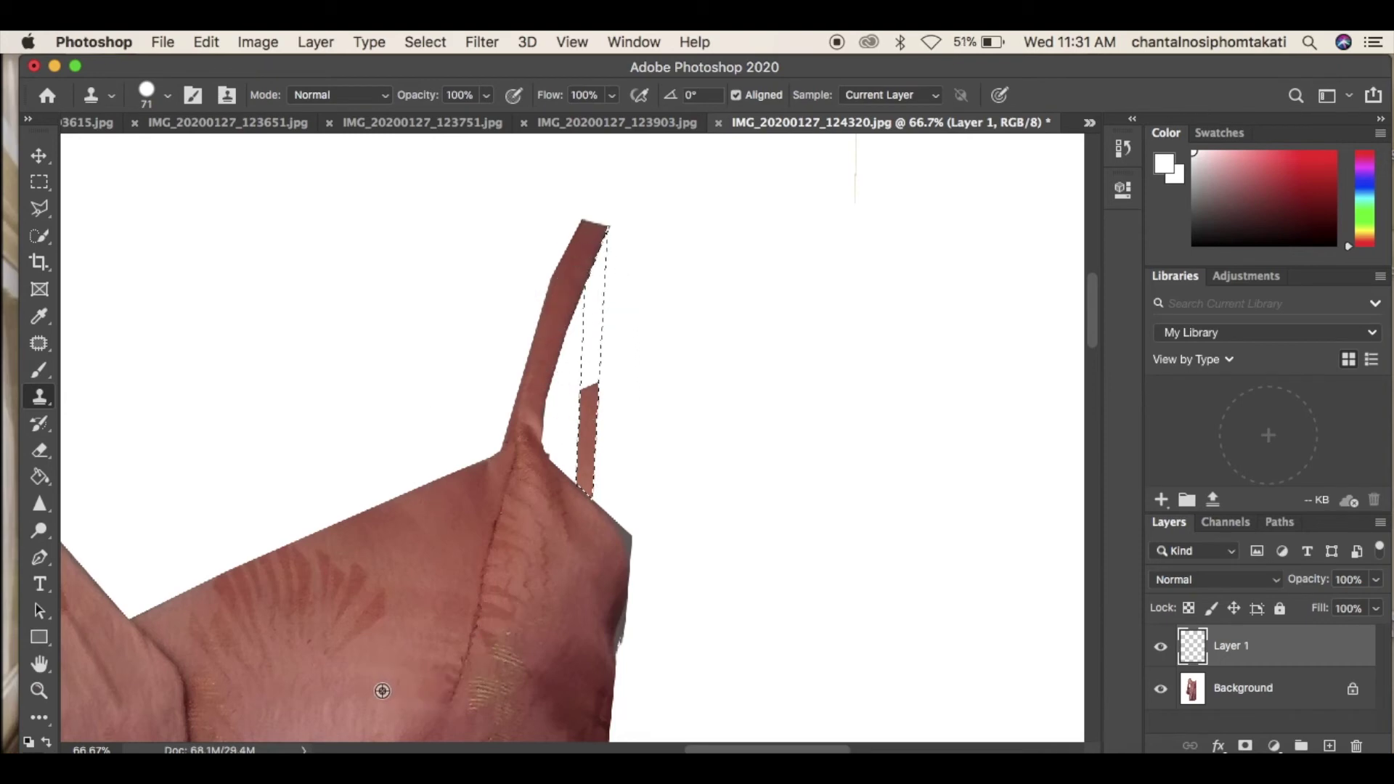
Resample fabric from the Background layer, clone it into the back strap's upper part on Layer 1, and deselect
click(1238, 688)
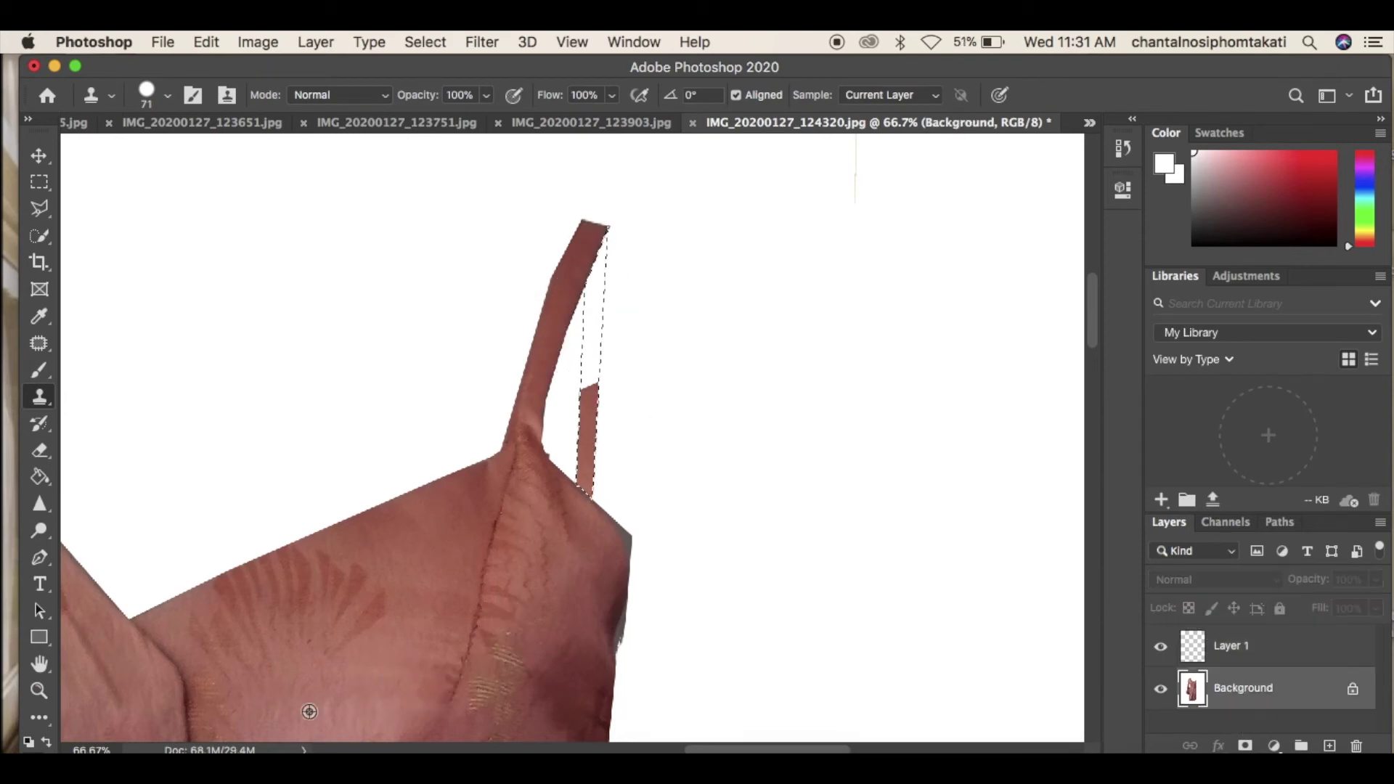
click(1232, 647)
drag(589, 358, 591, 249)
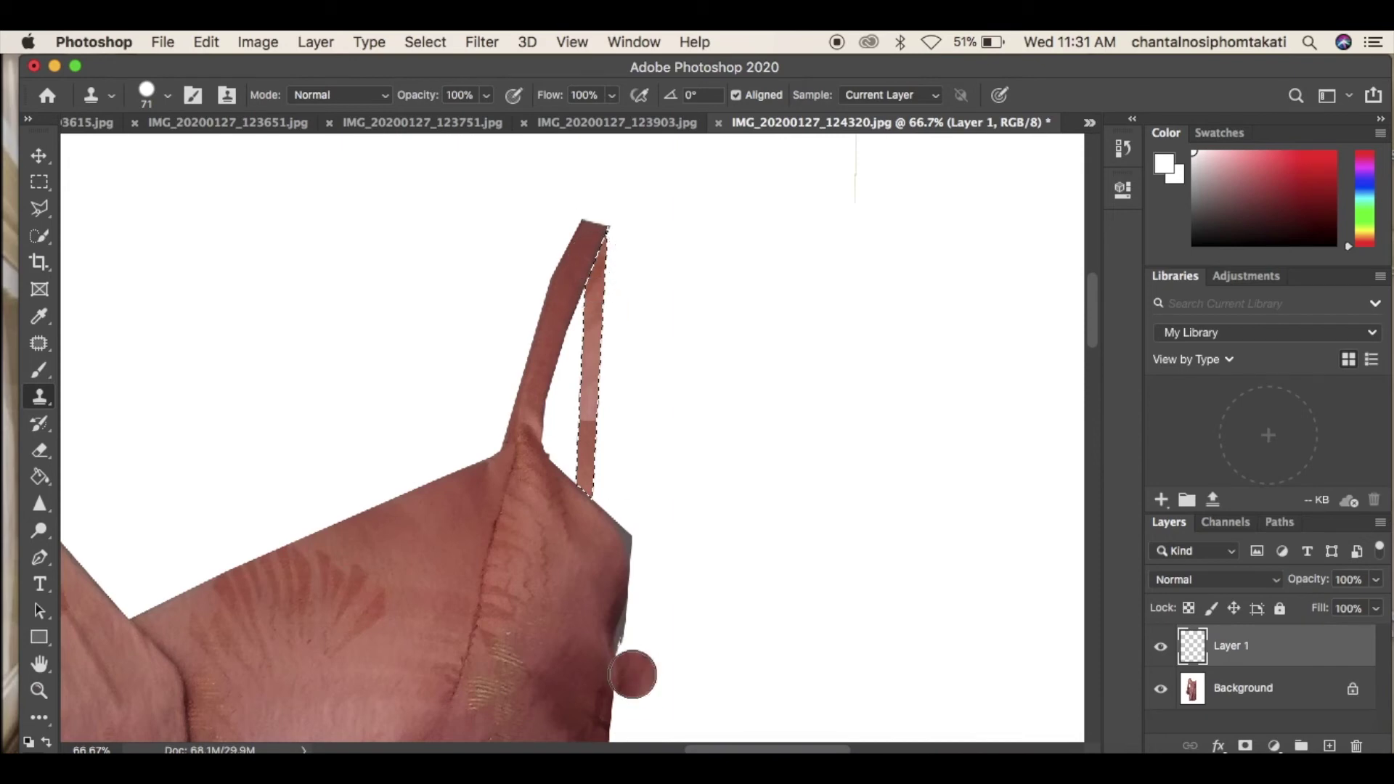
key(super+d)
key(super+minus)
key(super+minus)
key(super+minus)
key(super+minus)
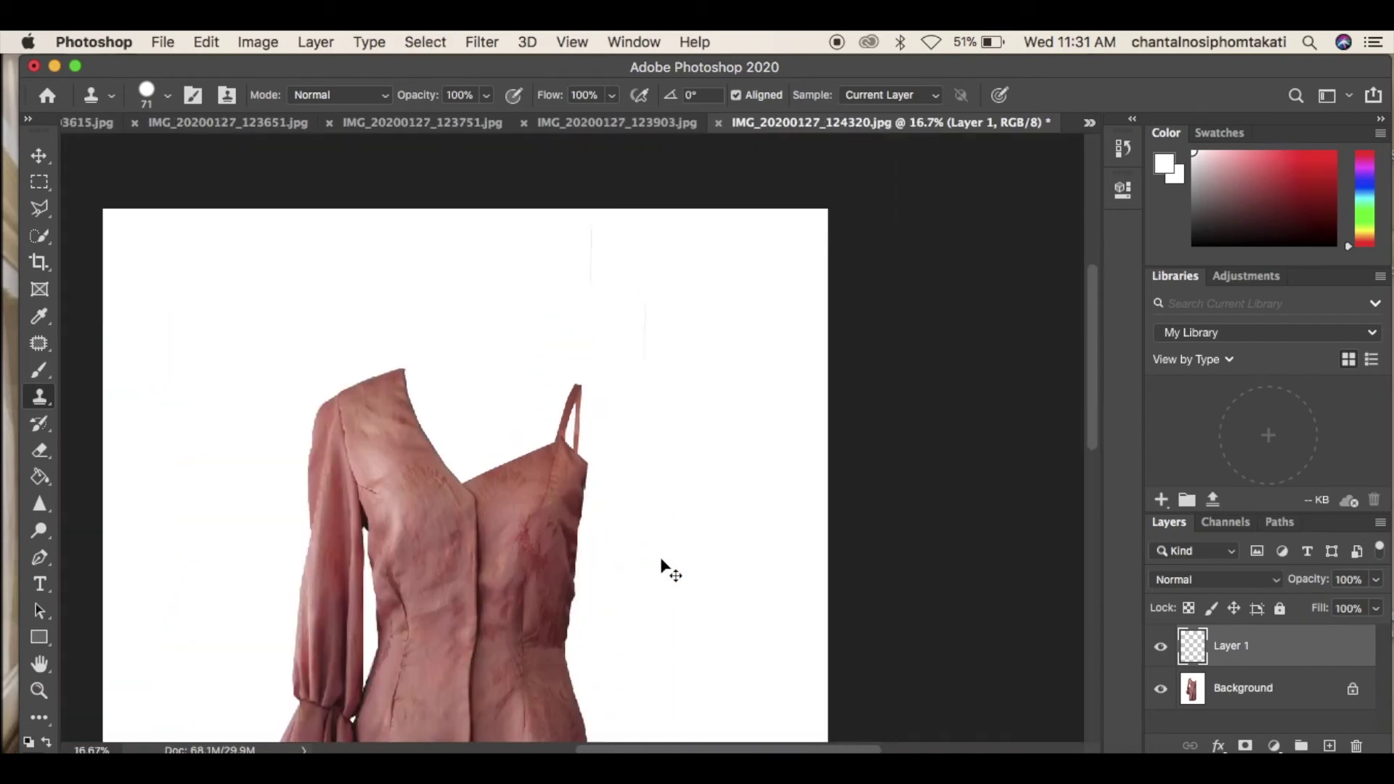
Darken the newly cloned back strap with the Burn tool
key(super+plus)
key(super+plus)
key(super+plus)
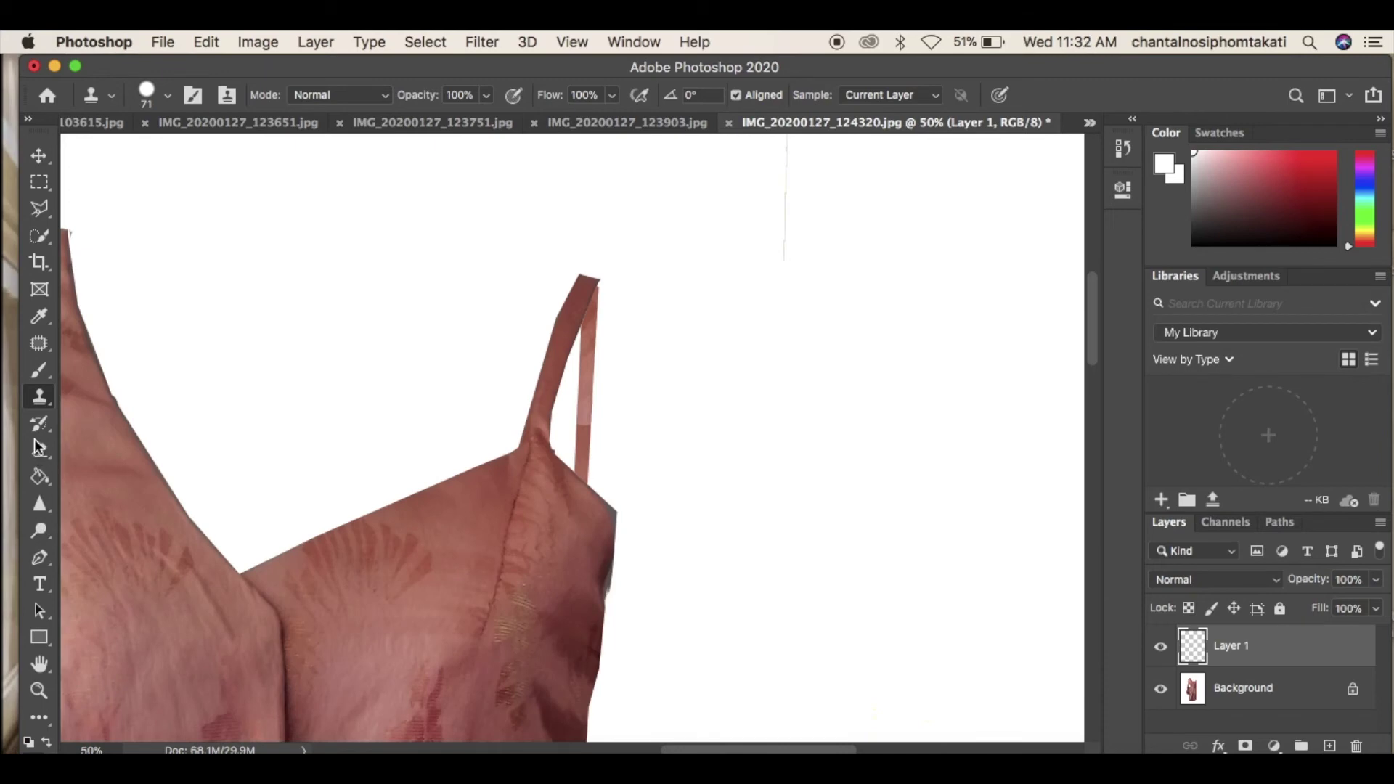
click(40, 530)
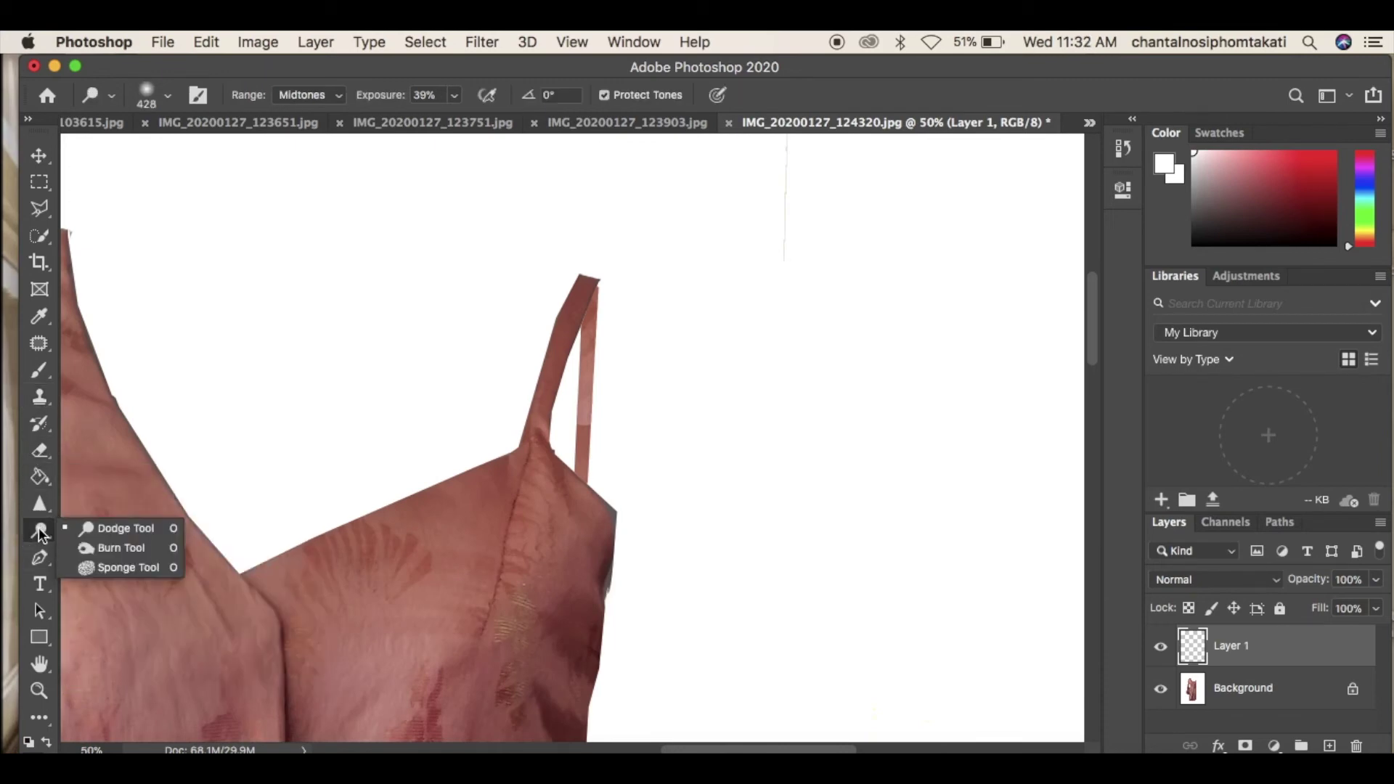
click(94, 546)
mouse_move(605, 335)
mouse_down()
mouse_move(601, 302)
mouse_move(591, 457)
mouse_up()
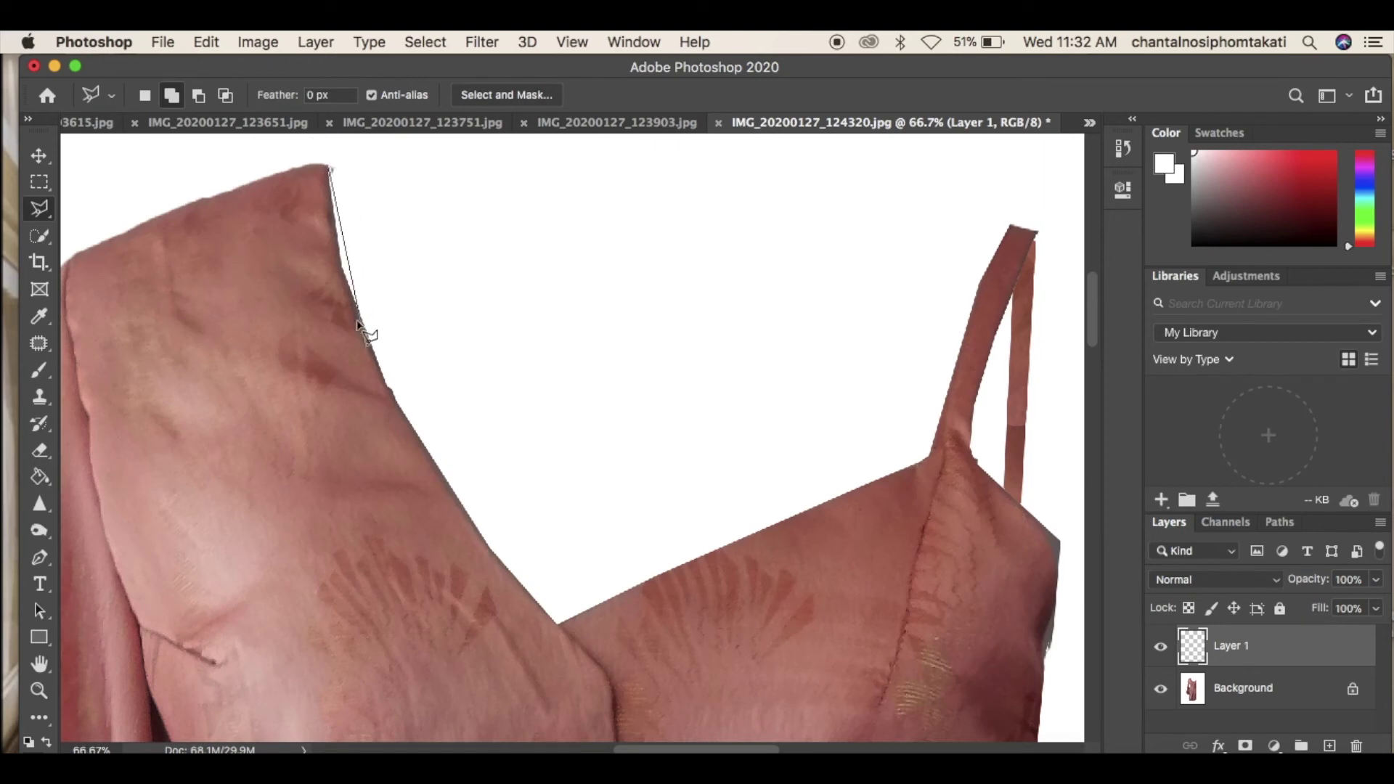
Outline a thin sliver beside the sleeved shoulder's neckline edge with the Polygonal Lasso and clone dress fabric into it from the Background layer
click(344, 205)
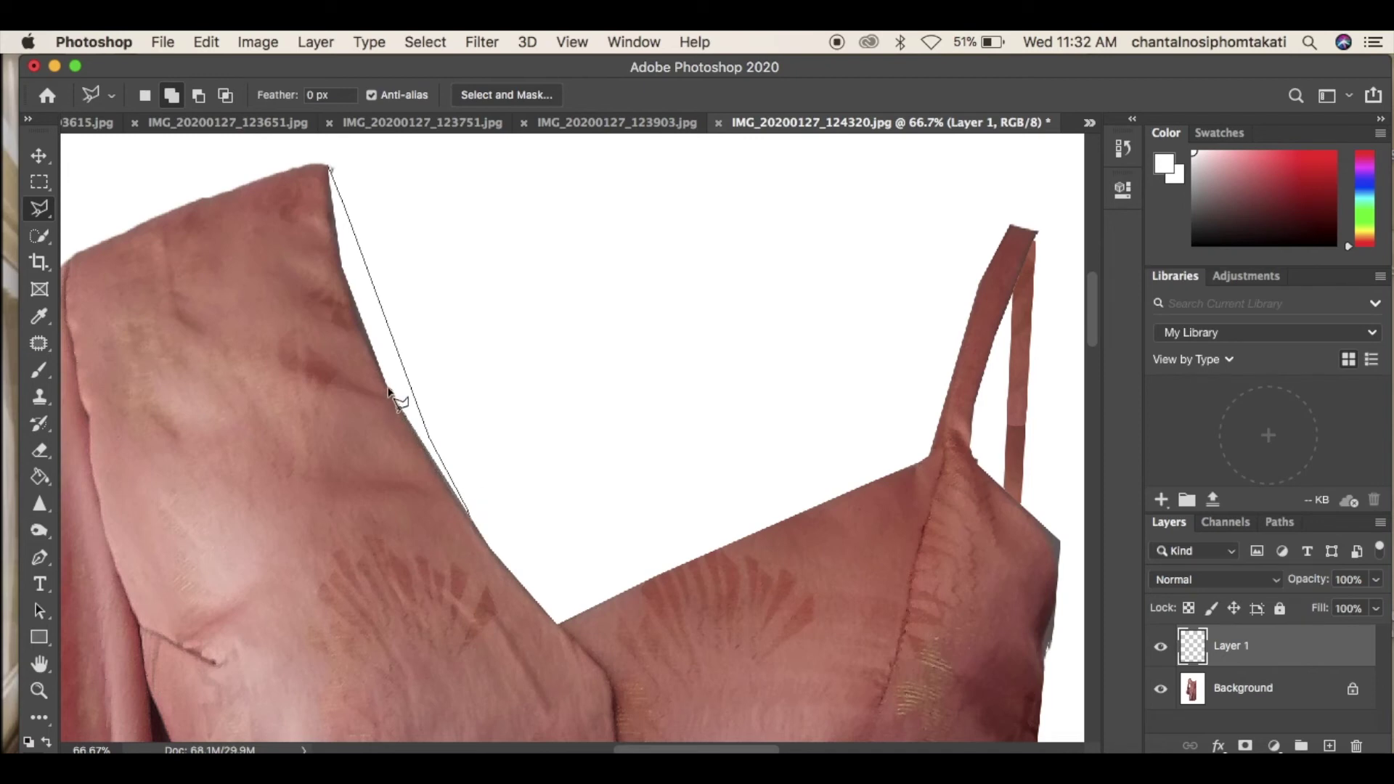
click(329, 171)
click(36, 406)
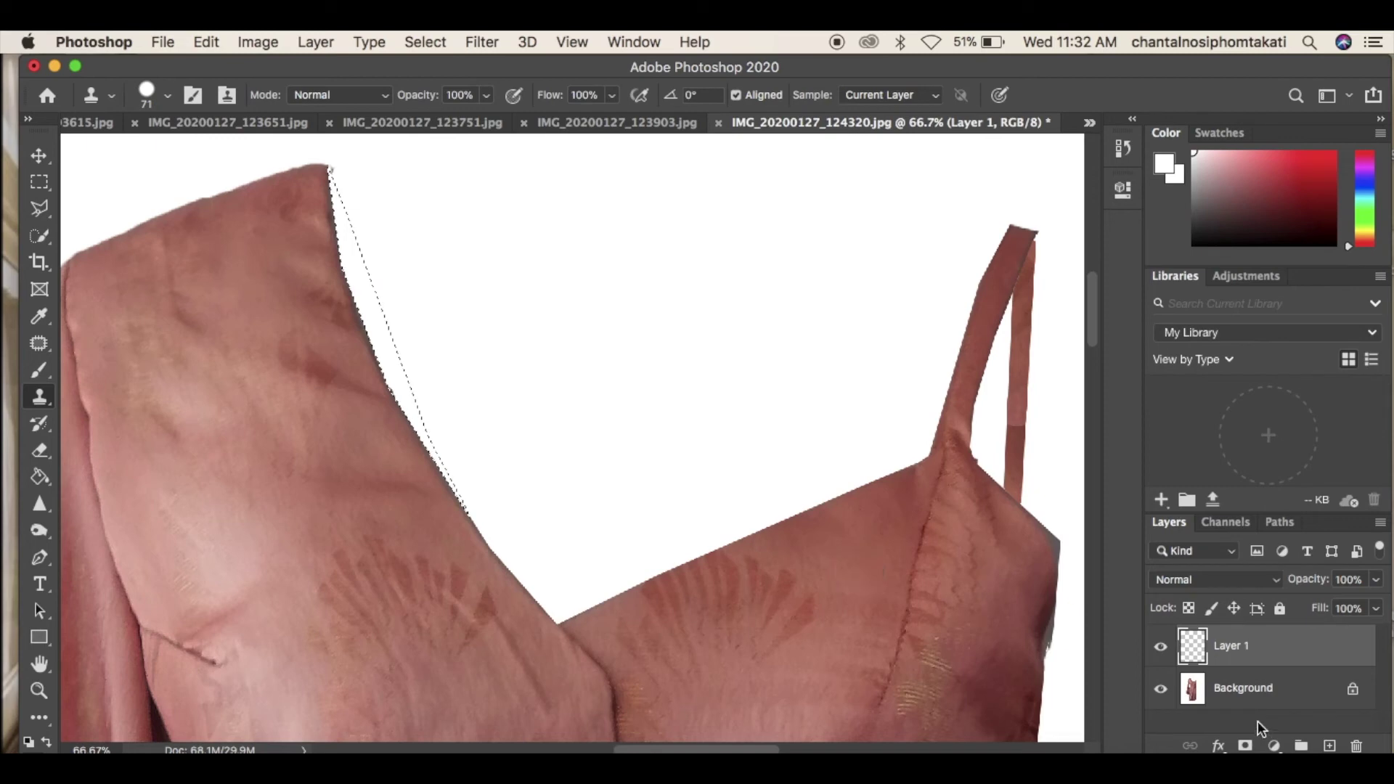
click(1264, 688)
alt+click(327, 364)
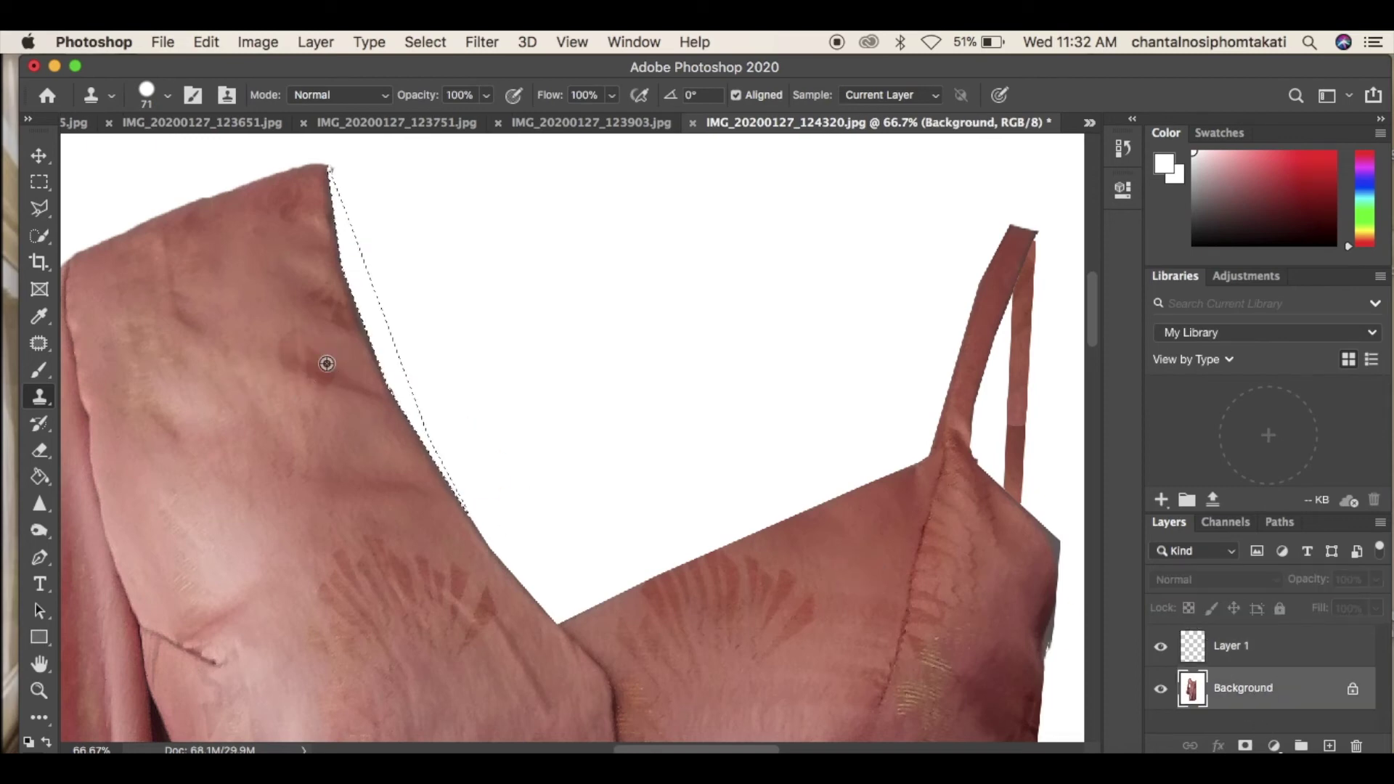
mouse_move(326, 197)
mouse_down()
mouse_move(372, 333)
mouse_move(481, 523)
mouse_up()
Darken the cloned neckline sliver with the Burn tool at 28% exposure on midtones and deselect it
click(39, 530)
drag(349, 198, 436, 448)
drag(349, 207, 491, 556)
mouse_move(403, 210)
mouse_down()
mouse_move(352, 179)
mouse_move(467, 501)
mouse_up()
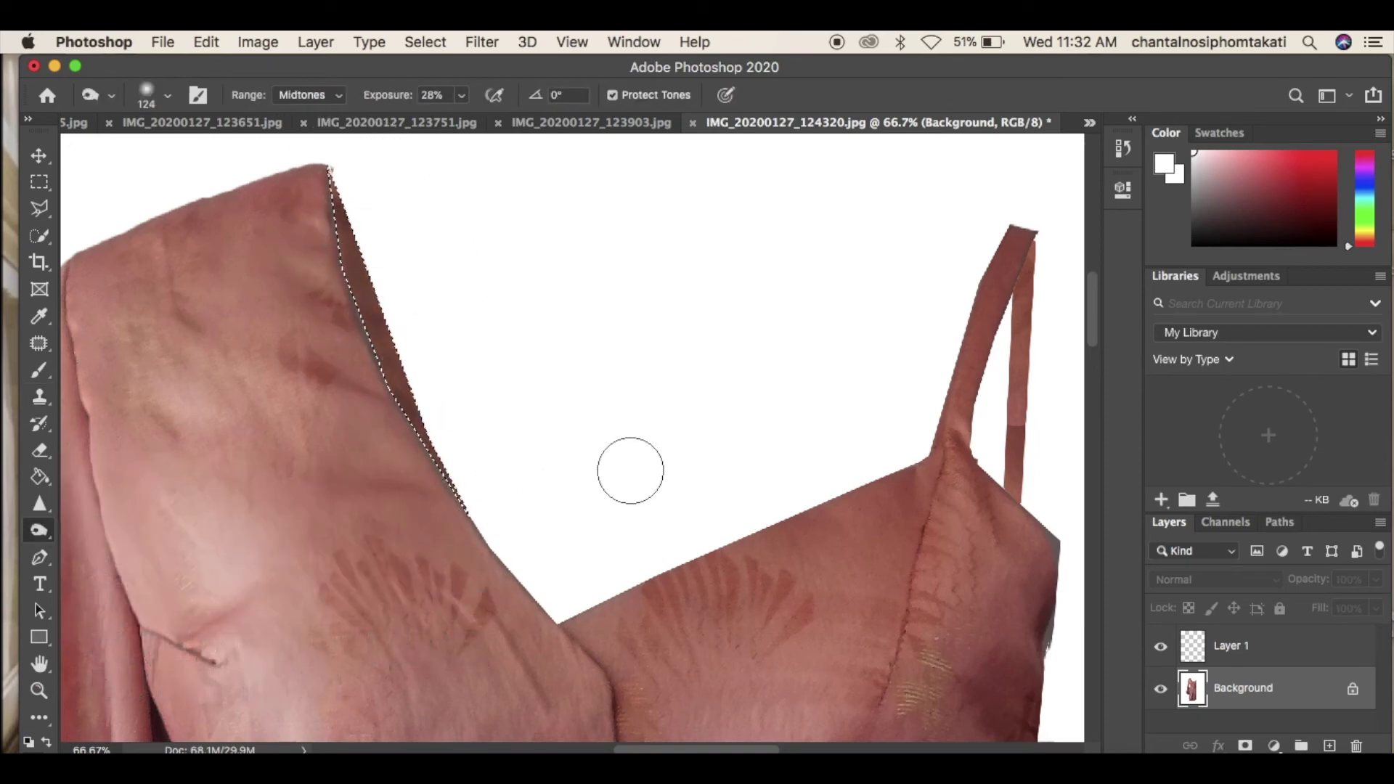
key(super+d)
key(super+minus)
key(super+minus)
key(super+minus)
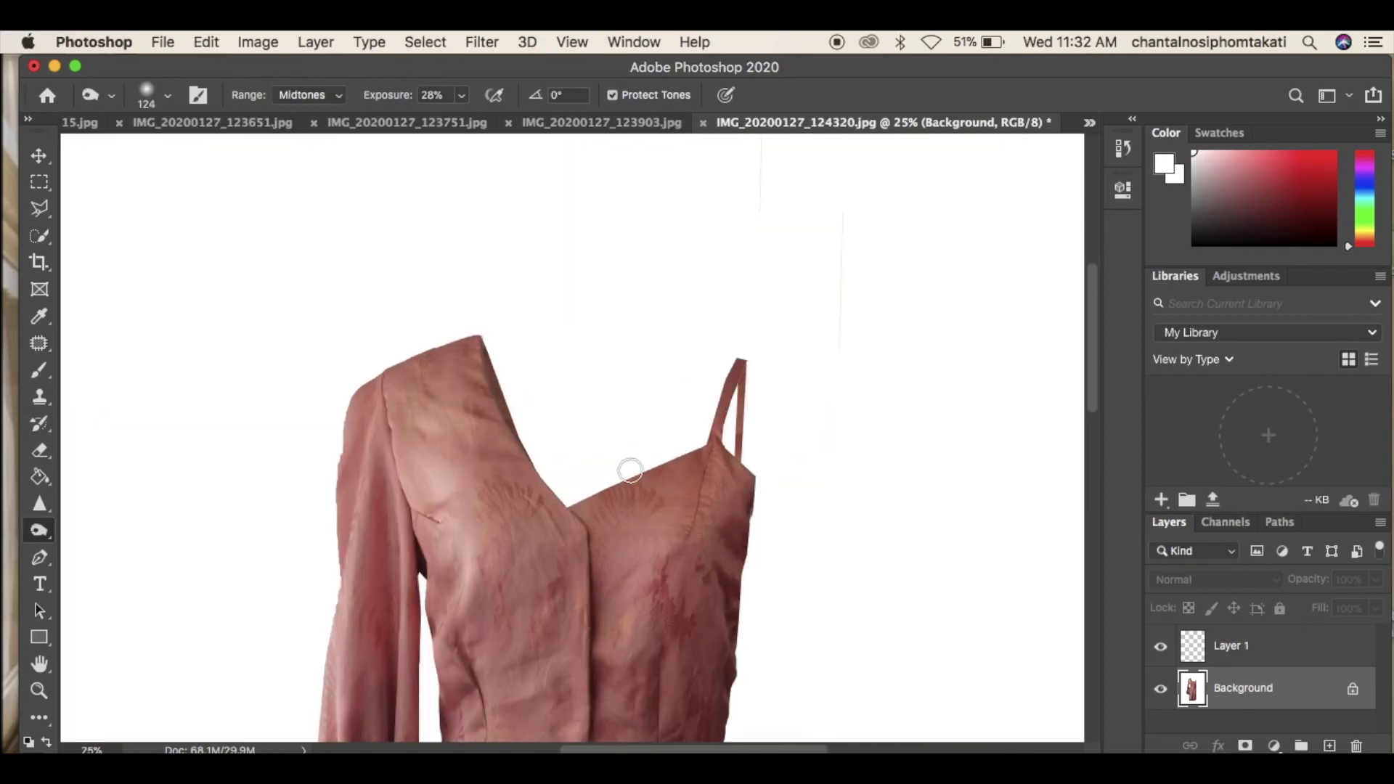
click(540, 504)
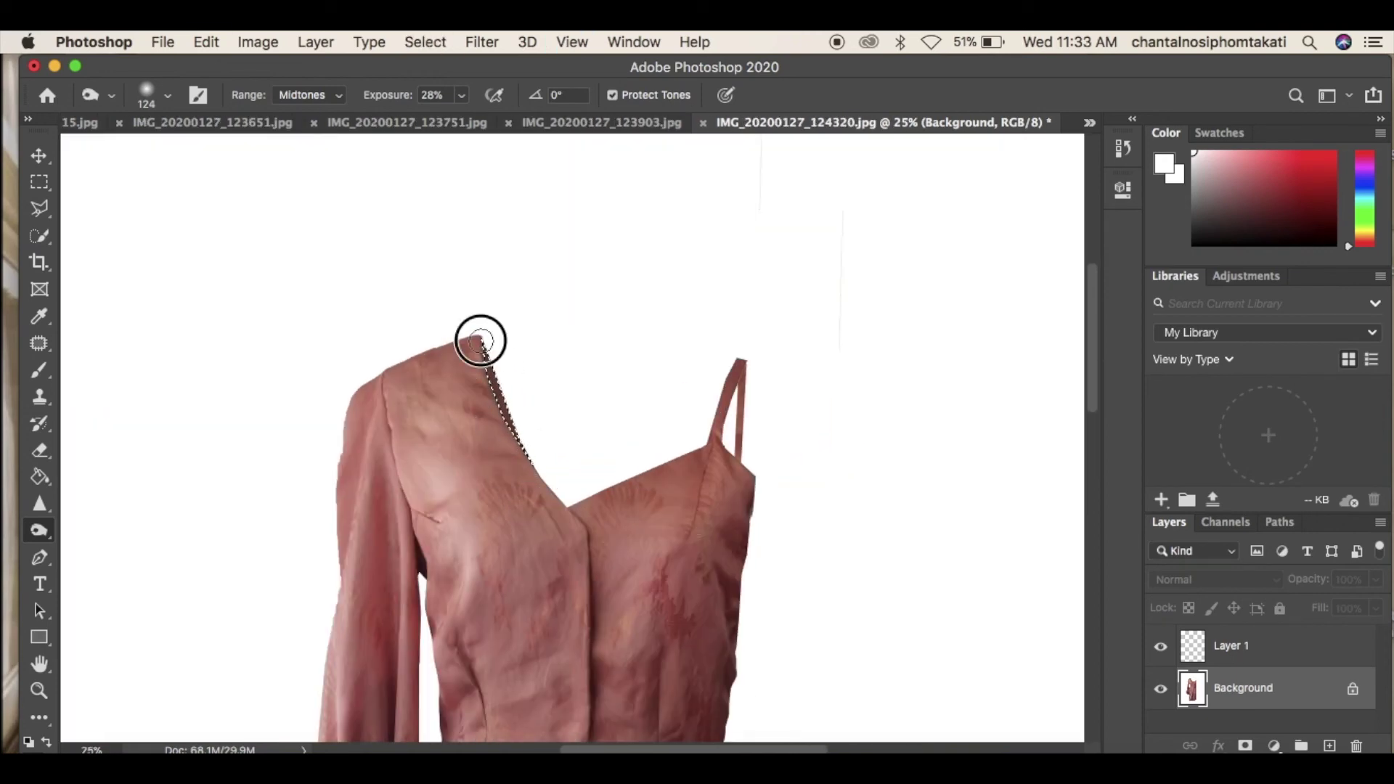
key(super+minus)
key(super+minus)
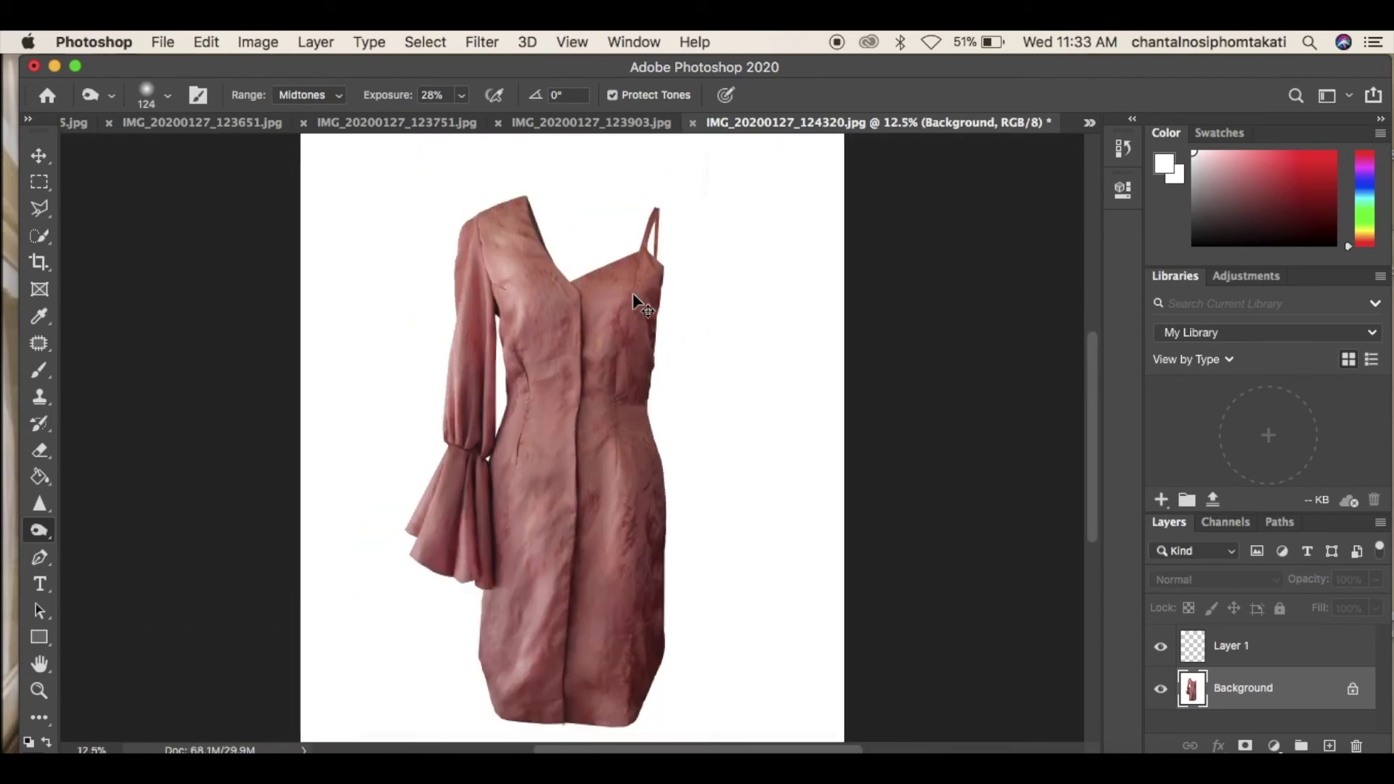
Open the image oval button.jpeg from the Desktop folder
click(1084, 123)
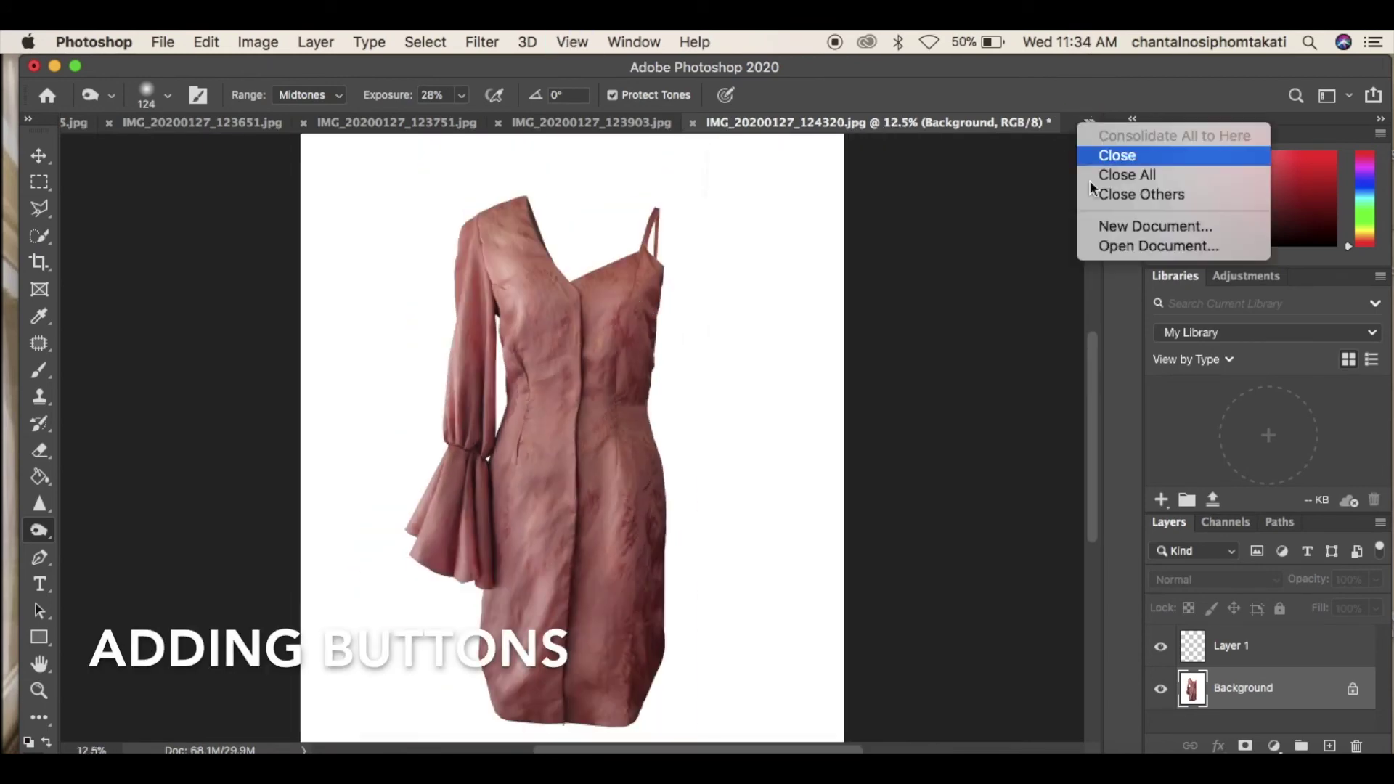
click(1112, 247)
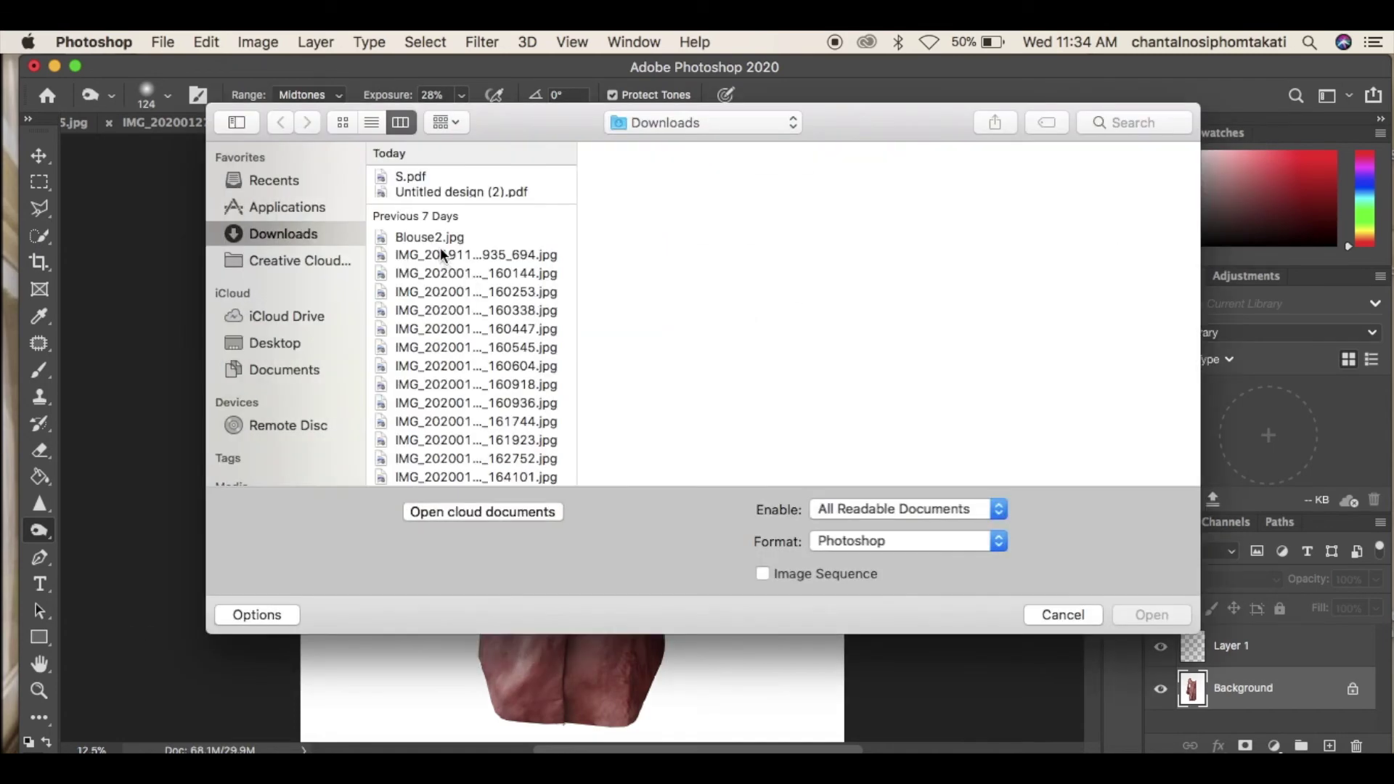
scroll(445, 356, down, 3)
scroll(446, 355, down, 5)
scroll(446, 351, up, 3)
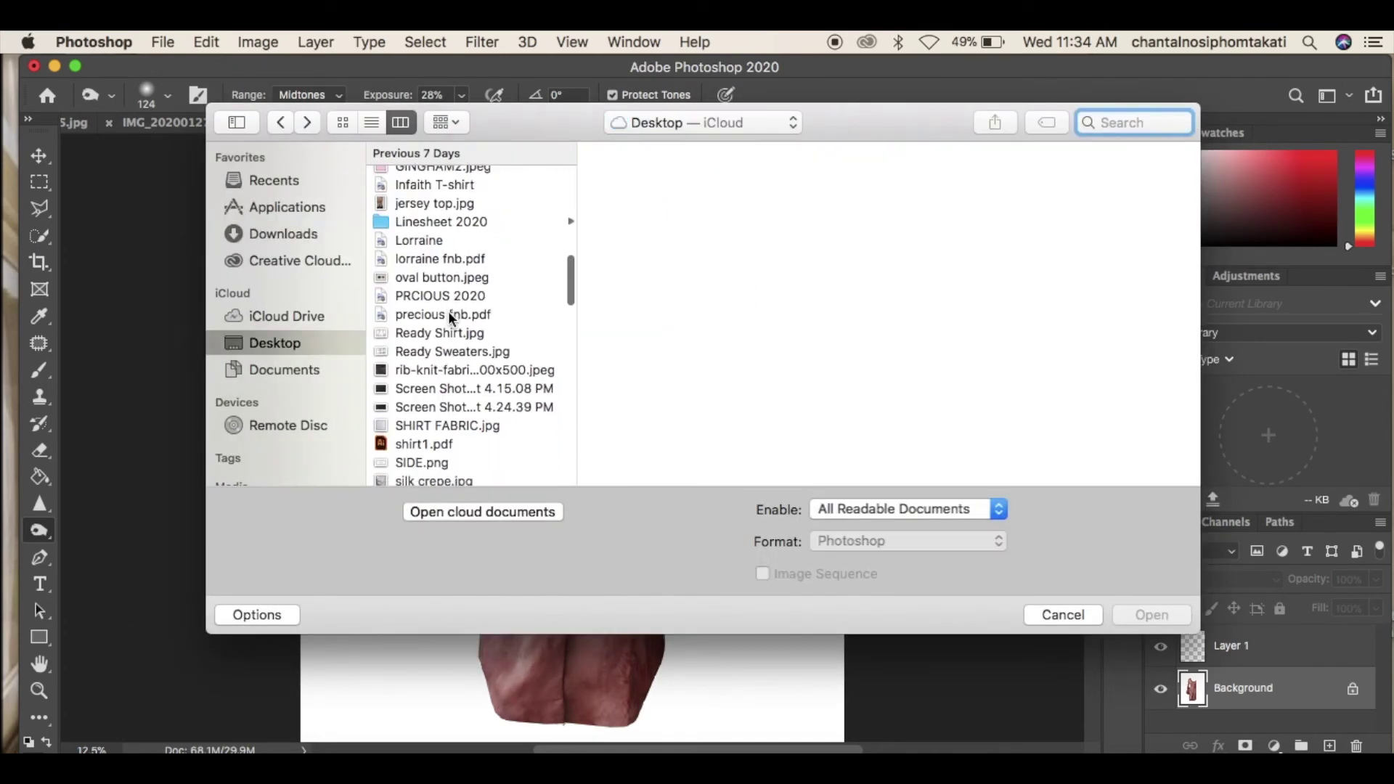
scroll(448, 313, down, 1)
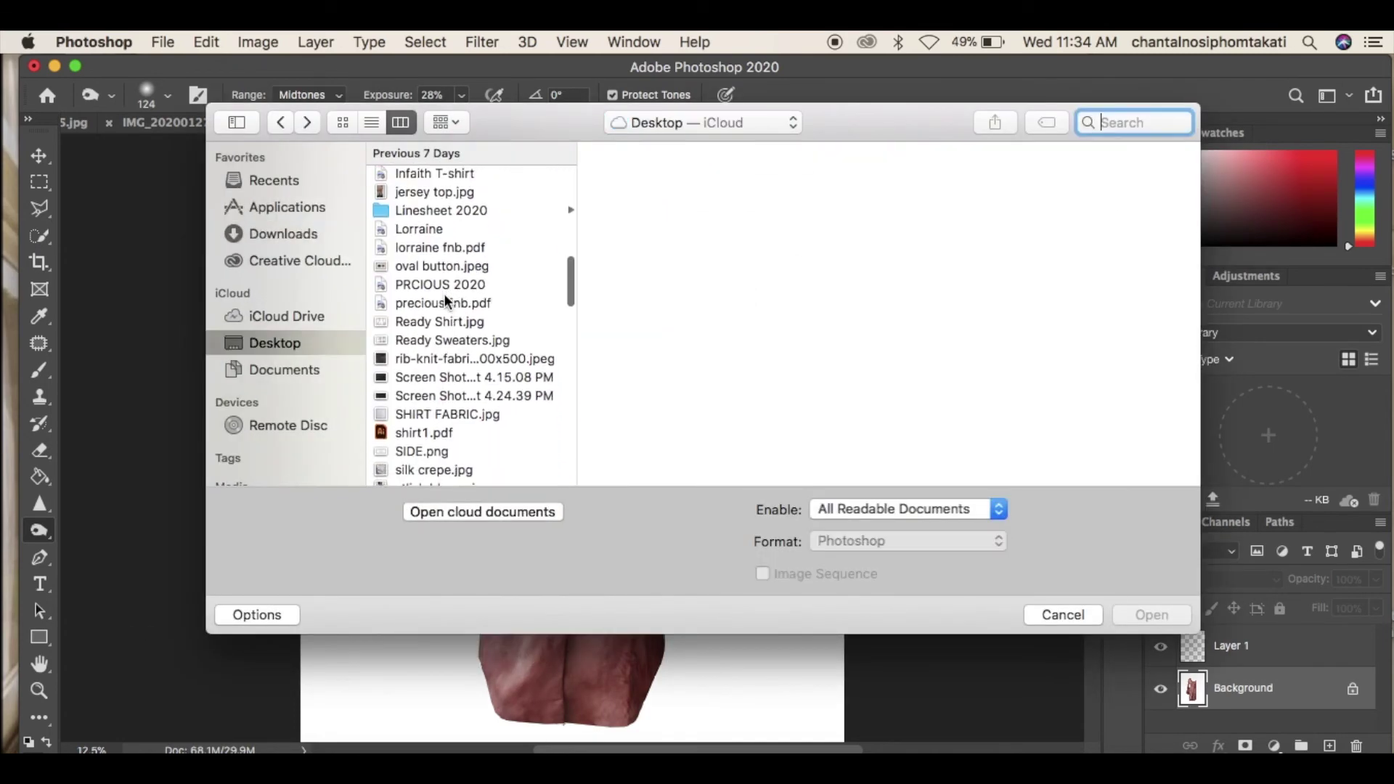
click(438, 266)
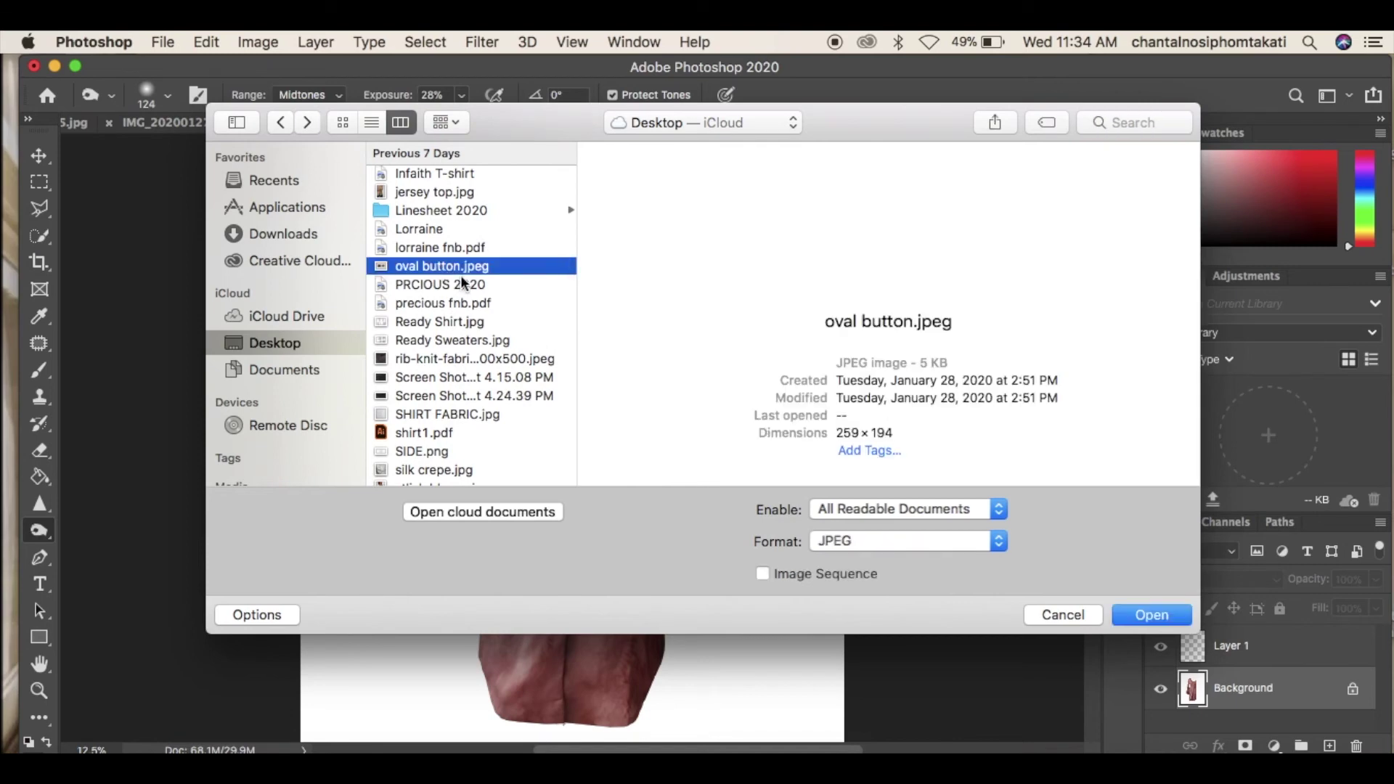
click(1154, 616)
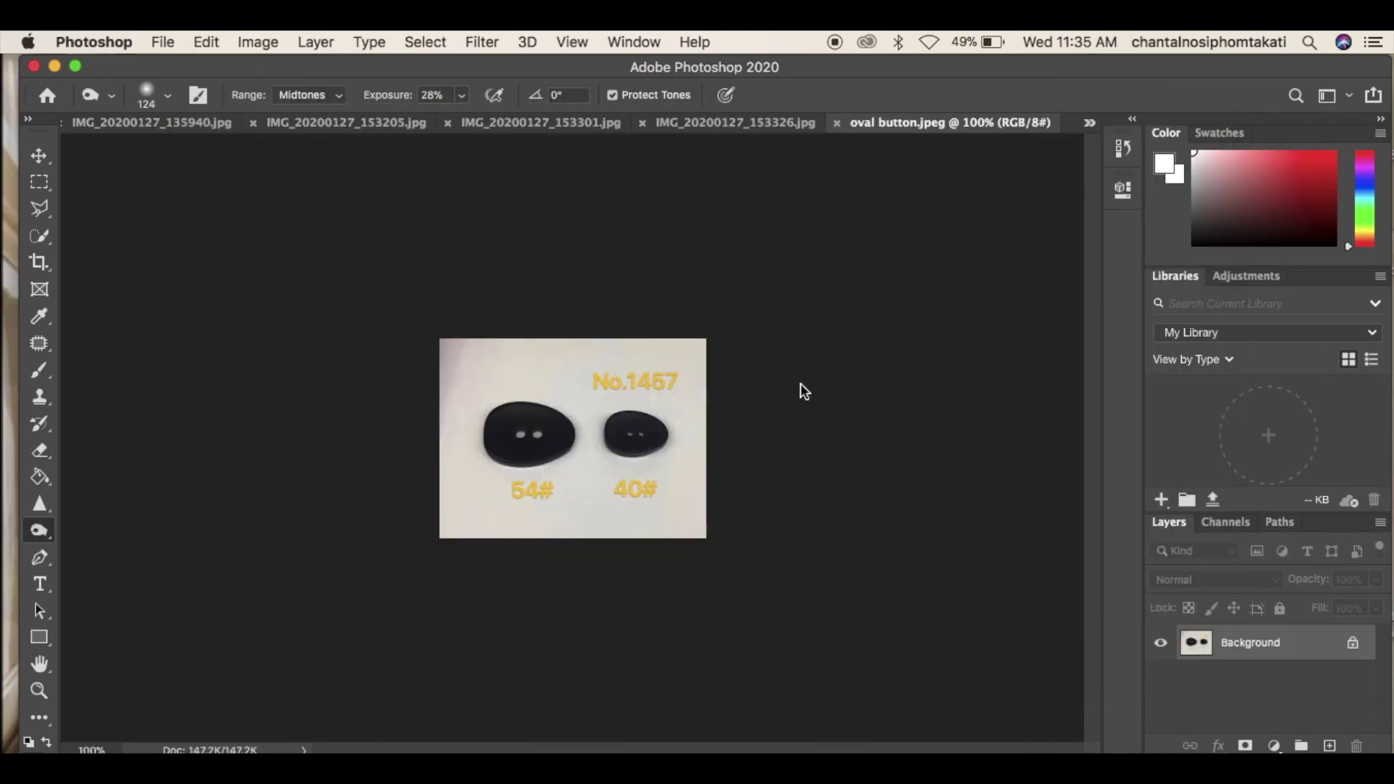
Select the larger black button, marked 54#, with the Quick Selection tool and copy it
click(40, 240)
drag(534, 412, 550, 433)
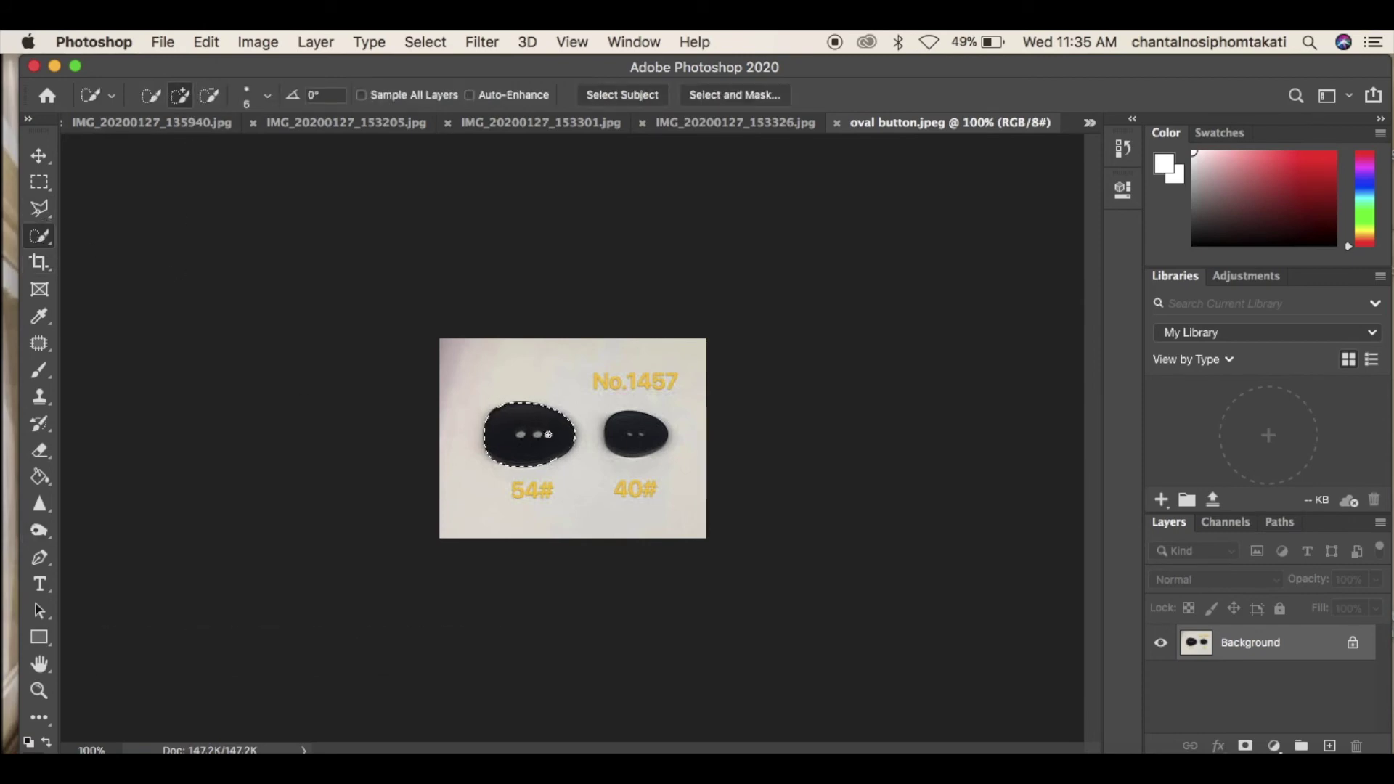
click(39, 155)
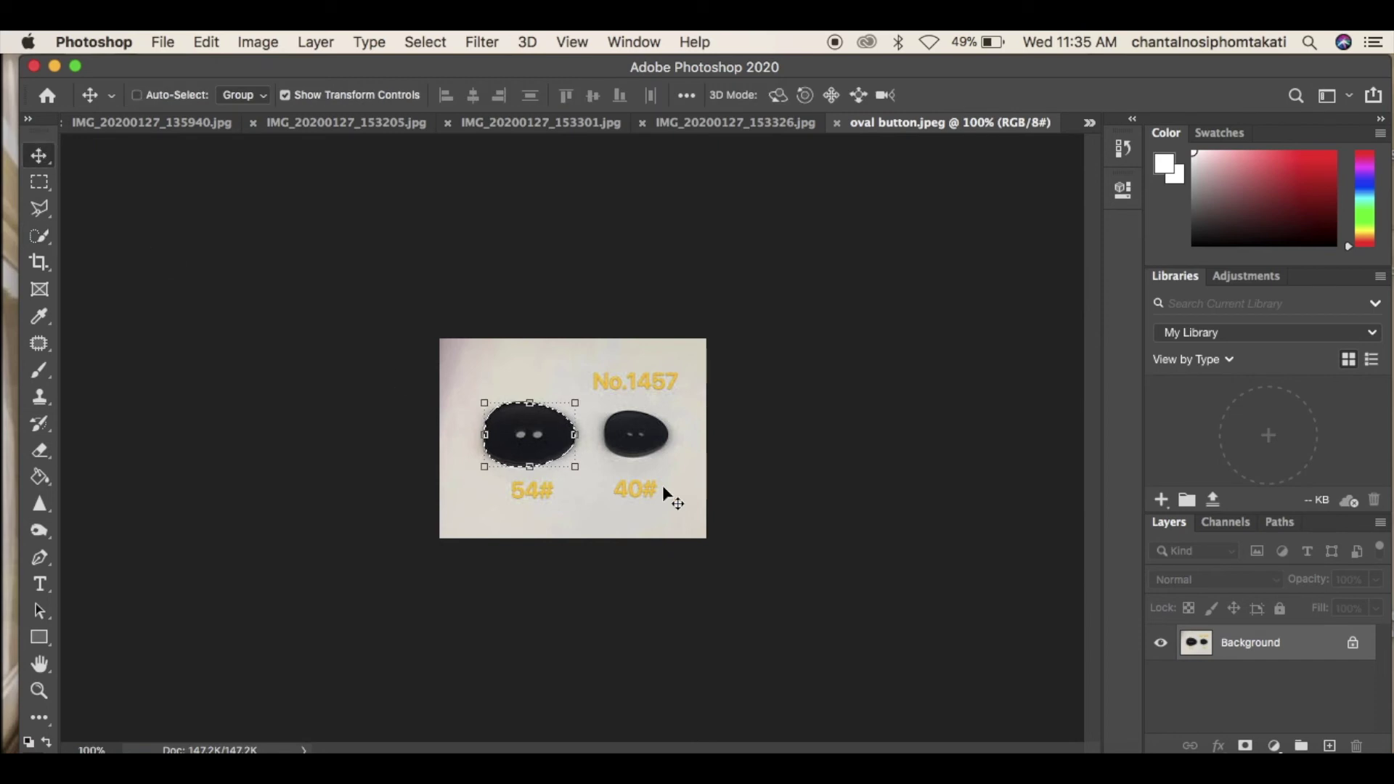
key(super)
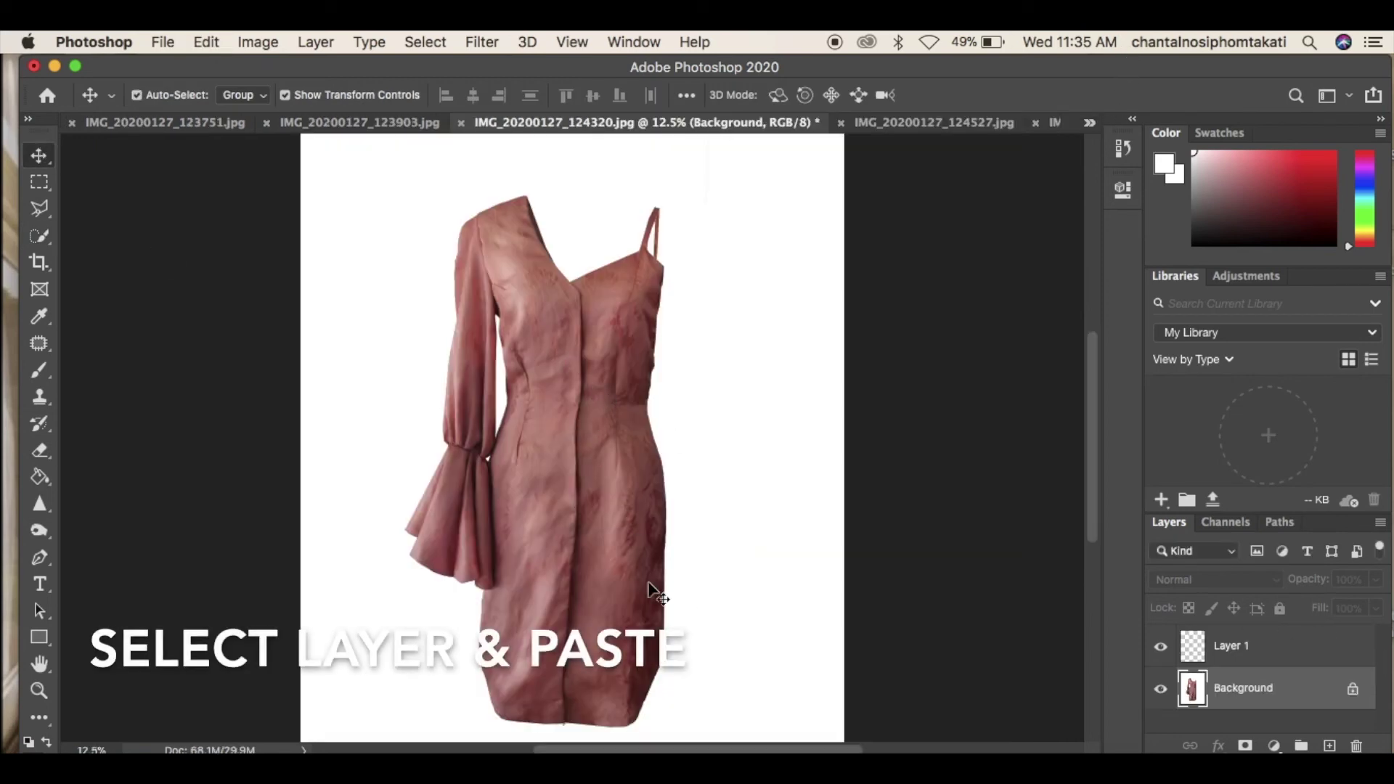
Paste the button above Layer 1 in IMG_20200127_124320.jpg and place it on the bodice's front placket
click(1301, 640)
key(super+v)
key(super+plus)
key(super+plus)
key(super+plus)
mouse_move(589, 450)
mouse_down()
mouse_move(603, 464)
mouse_move(576, 439)
mouse_up()
key(Return)
scroll(815, 417, up, 5)
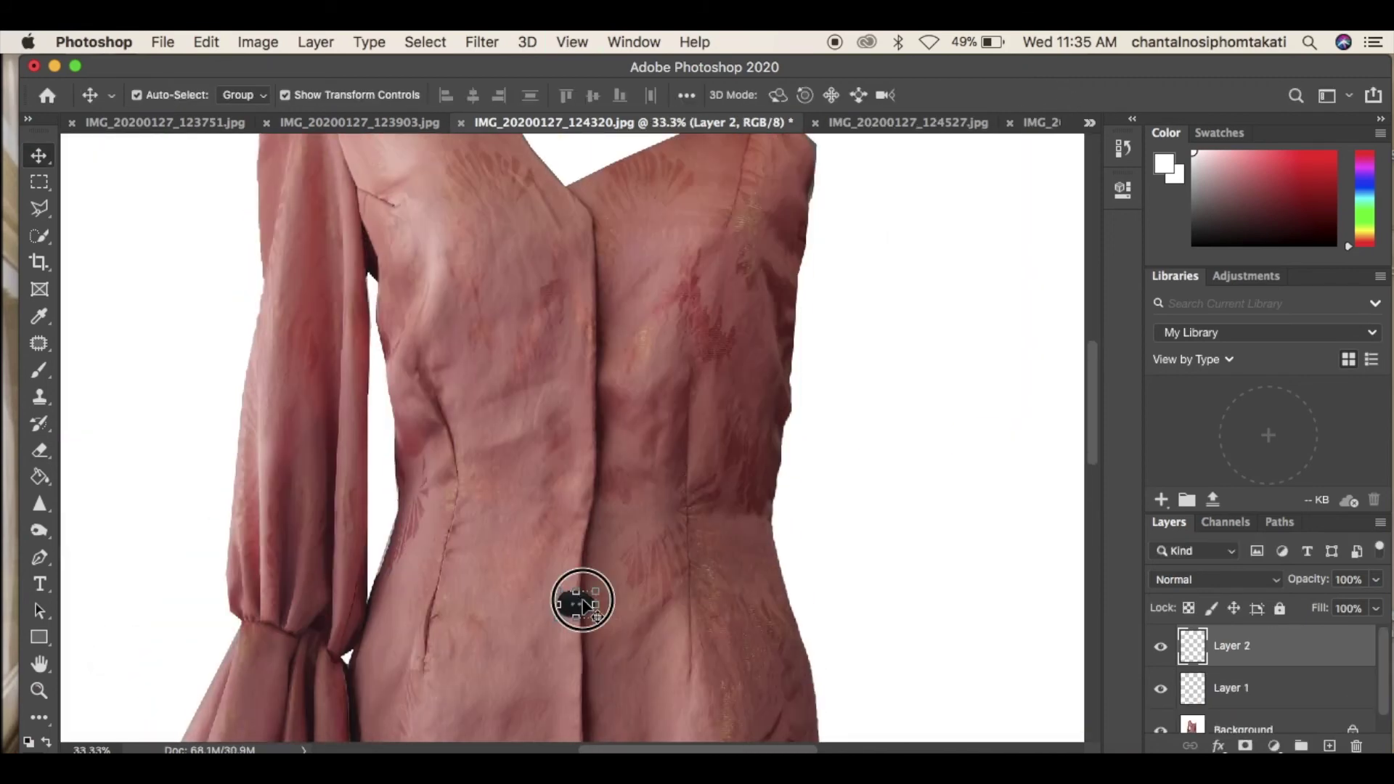
drag(573, 606, 568, 285)
click(947, 418)
Copy the placed button and paste three duplicates at intervals down the front placket
key(super+minus)
key(super+minus)
key(super+plus)
click(573, 287)
key(Return)
key(super+c)
key(super+v)
scroll(579, 581, down, 3)
key(super+v)
scroll(638, 548, down, 3)
key(super+v)
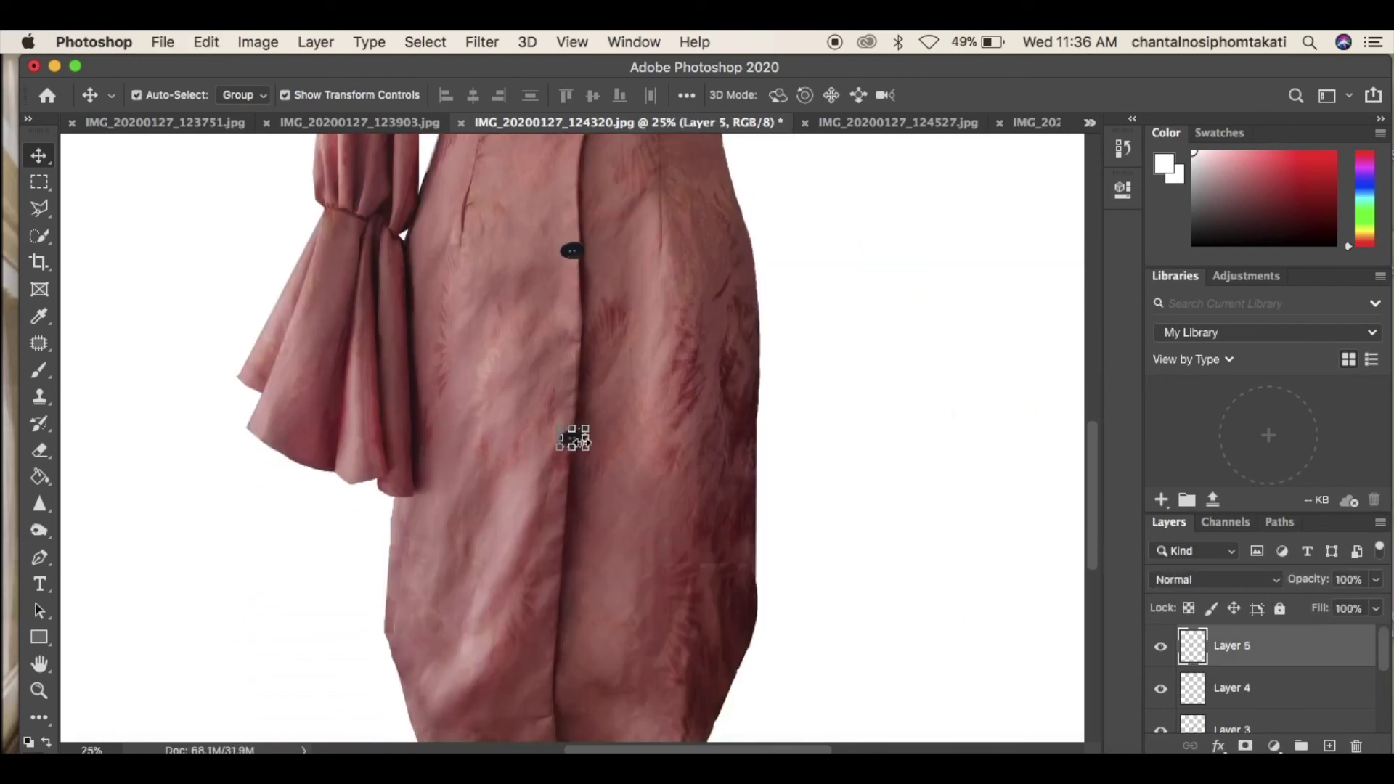
Shift the two lowest pasted buttons sideways so they sit on the placket beside its edge
click(941, 463)
drag(578, 440, 560, 442)
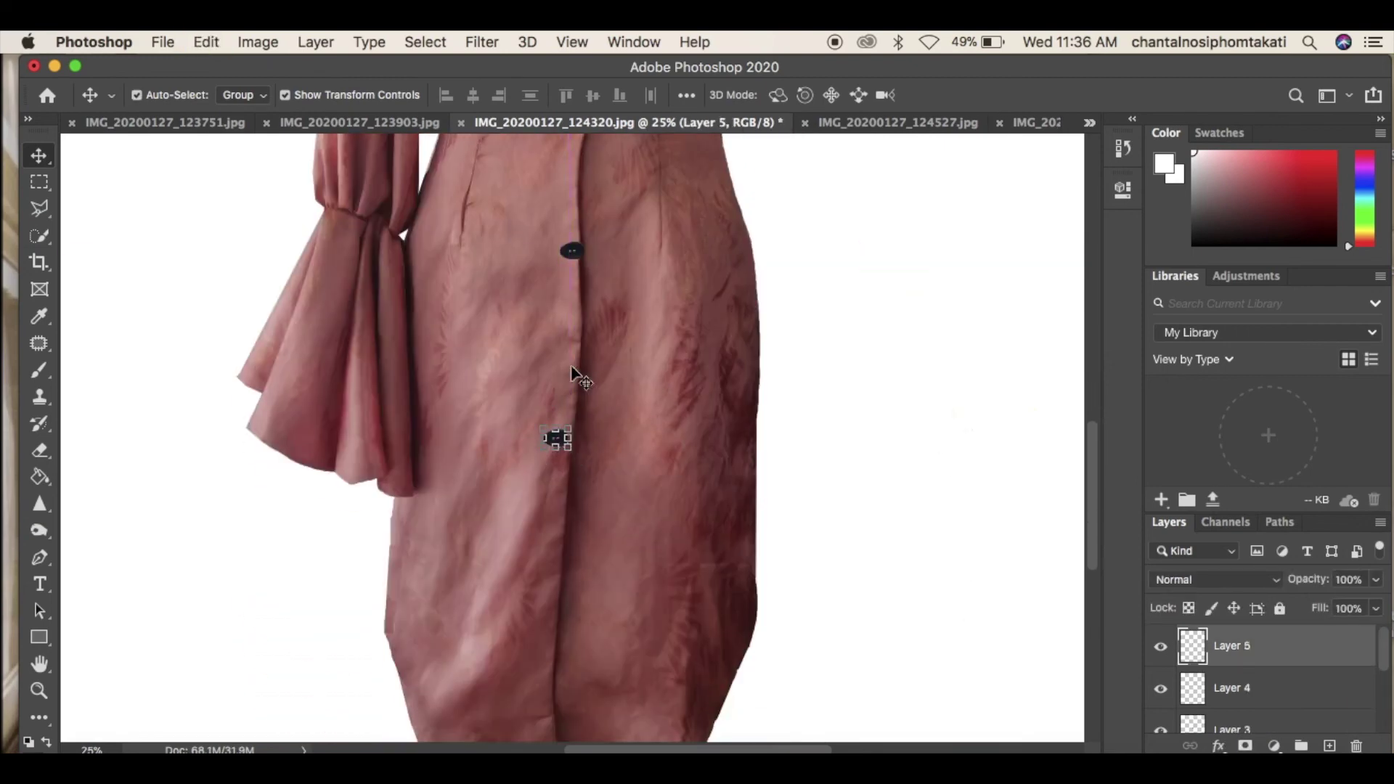
scroll(576, 373, up, 5)
scroll(589, 605, down, 2)
drag(573, 529, 565, 528)
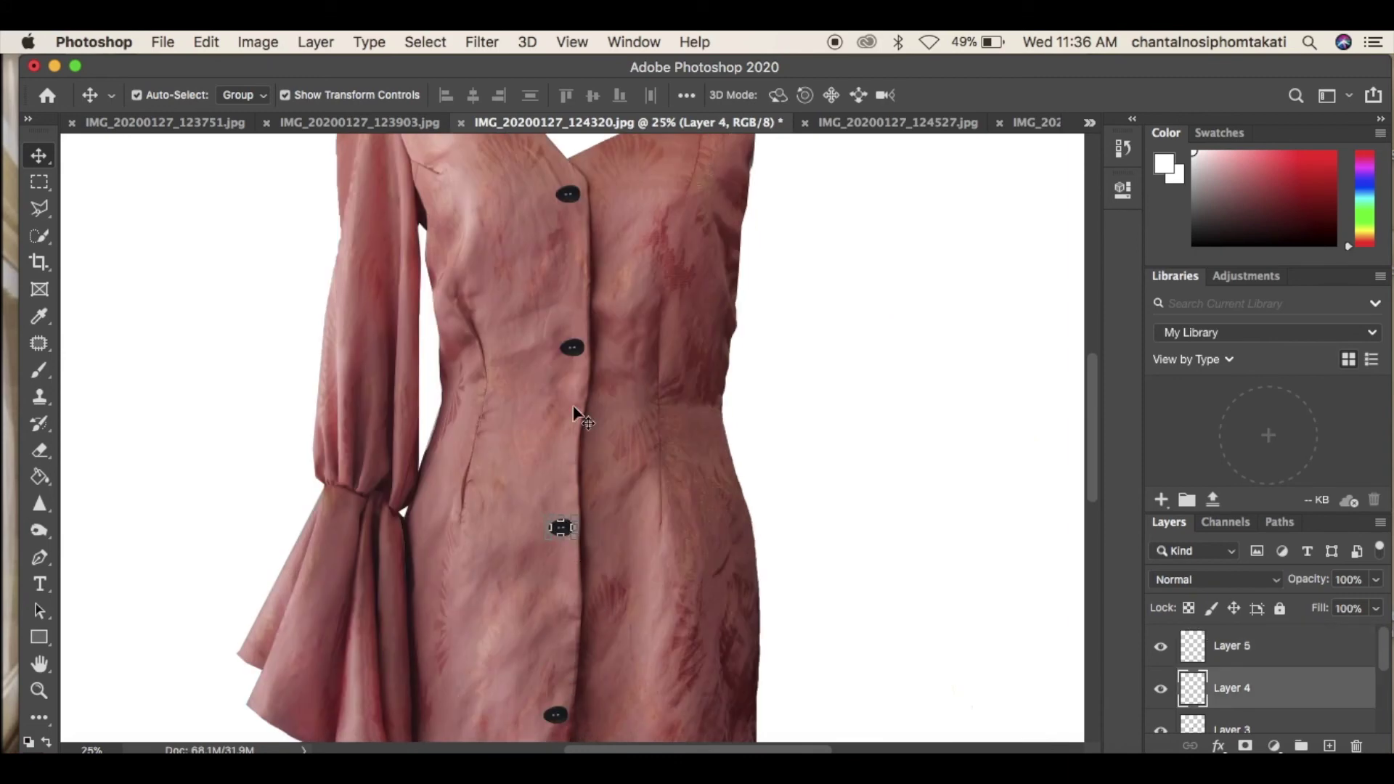
Paste three more button copies and position them in the gaps between the existing buttons along the placket
click(567, 194)
key(super+v)
click(821, 392)
drag(571, 440, 565, 267)
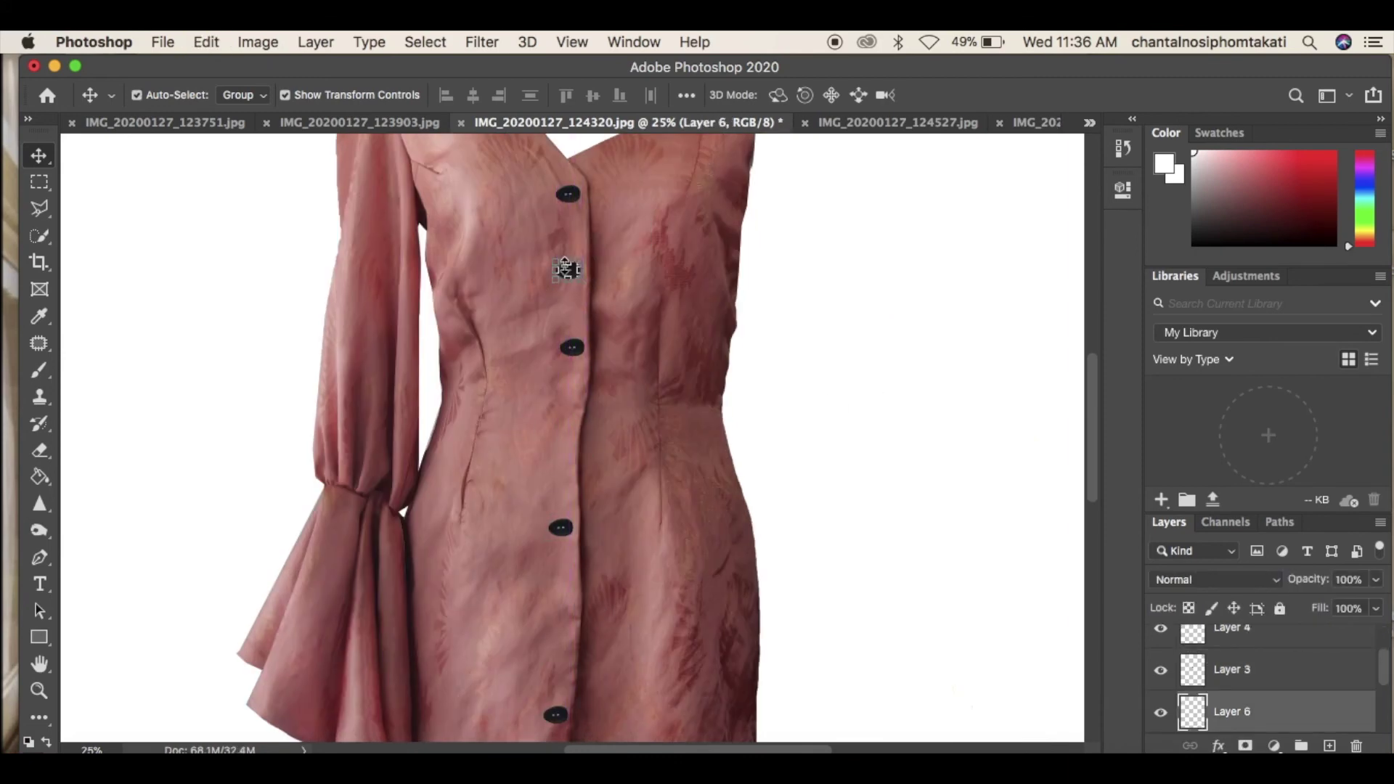
key(super+v)
drag(575, 439, 535, 413)
scroll(563, 438, down, 5)
scroll(563, 437, up, 1)
key(super+v)
click(567, 423)
click(1059, 96)
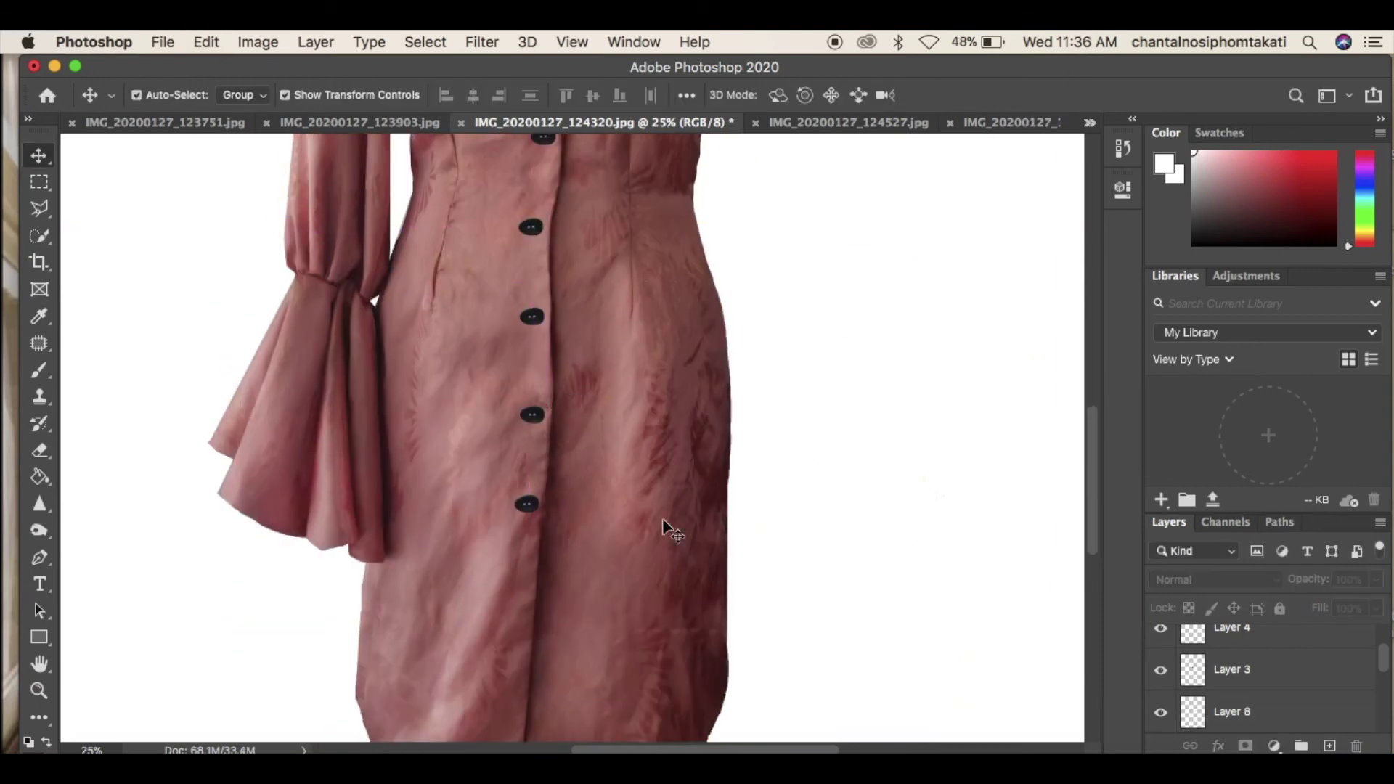
Move one surplus button off the placket to the bodice's side and even out the spacing of the remaining buttons
scroll(573, 479, up, 5)
drag(549, 392, 669, 389)
drag(531, 475, 539, 420)
drag(568, 439, 567, 441)
key(Right)
click(1059, 95)
drag(540, 309, 538, 332)
scroll(541, 577, down, 3)
drag(532, 399, 534, 373)
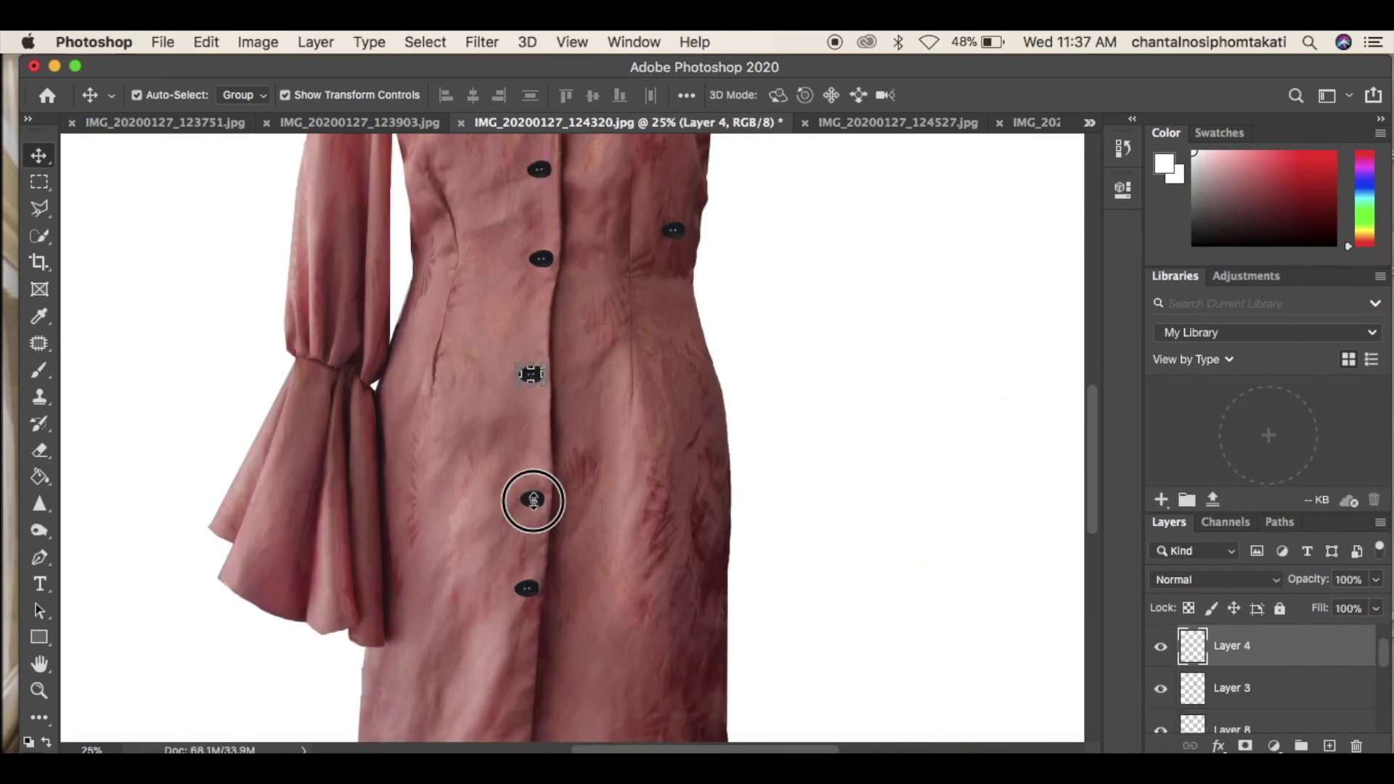
click(812, 489)
Delete the surplus button lying off the placket at the side of the bodice
scroll(812, 489, up, 3)
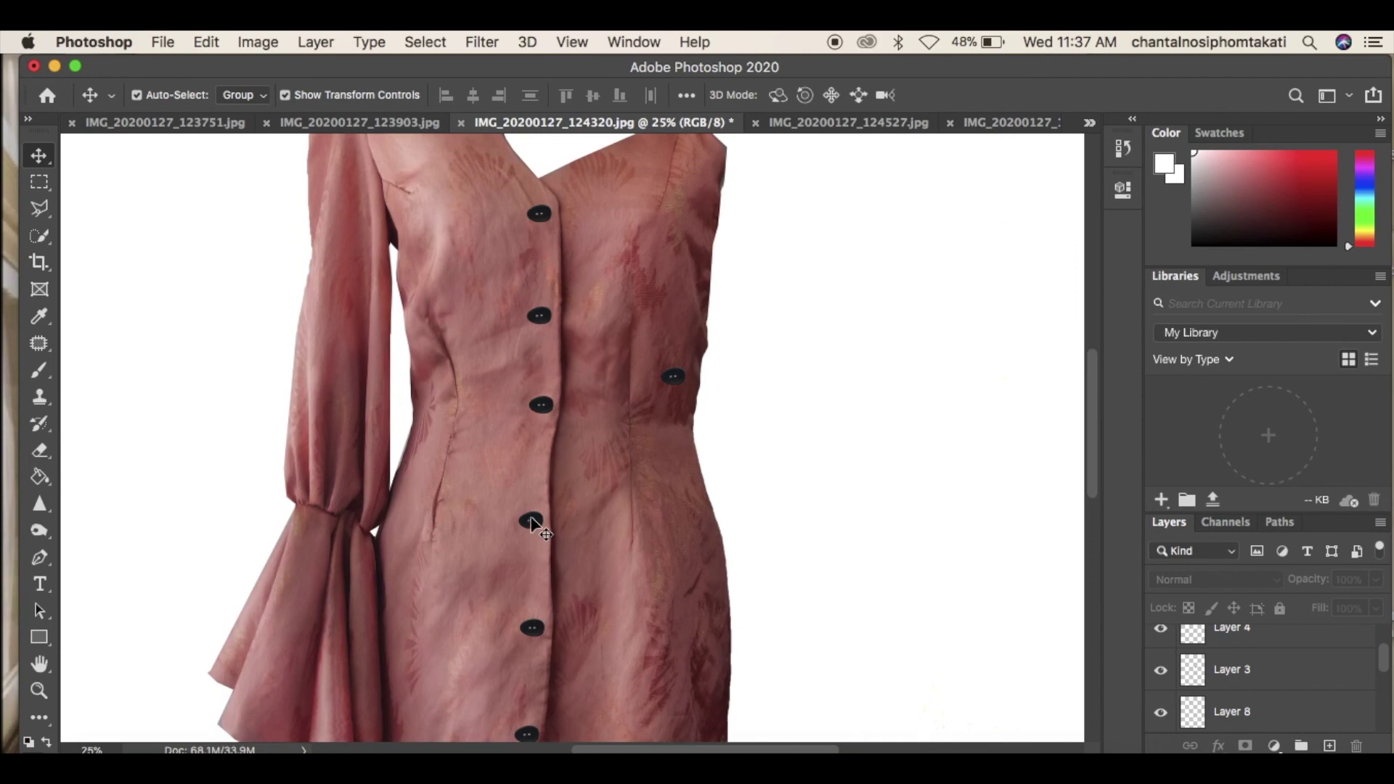
scroll(912, 538, down, 3)
scroll(912, 538, up, 5)
click(672, 504)
key(BackSpace)
key(super+minus)
key(super+minus)
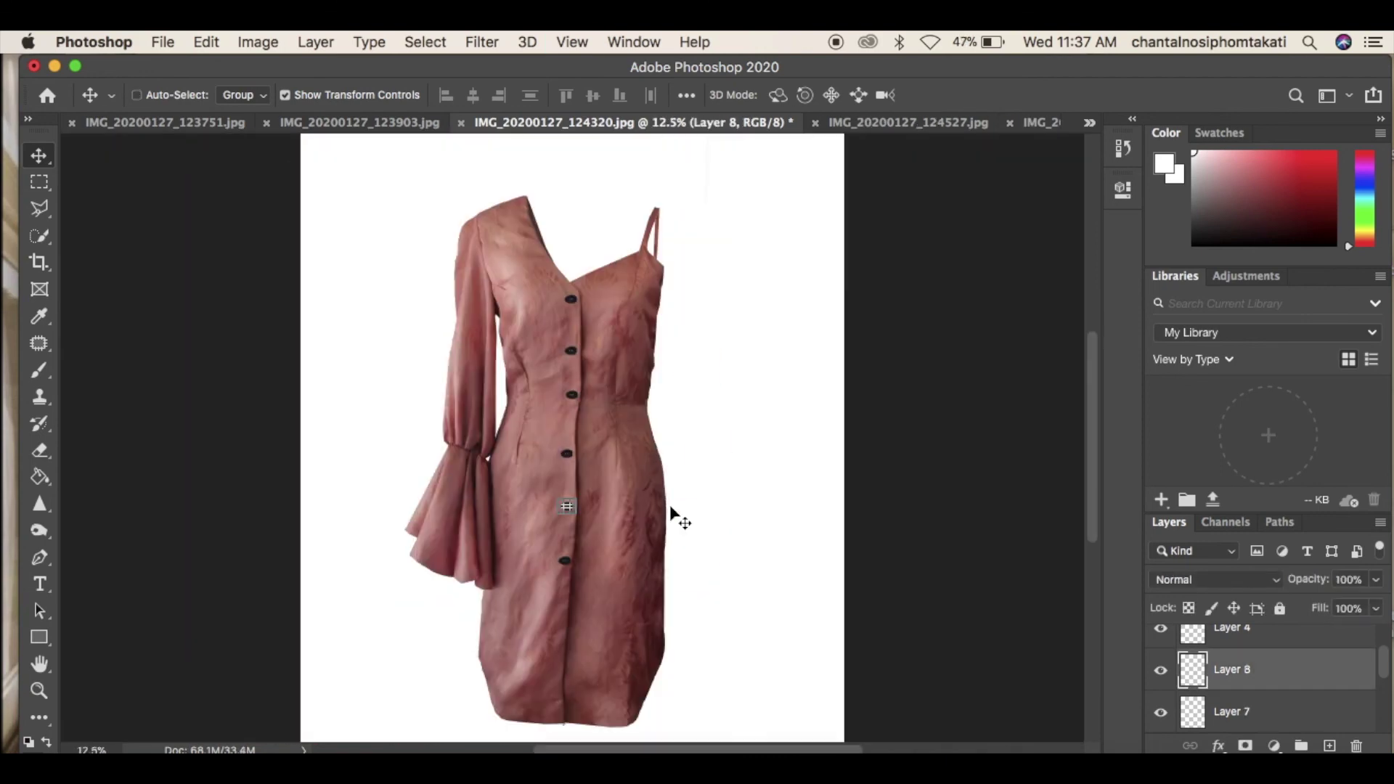
click(741, 577)
Compare the finished dress with the original photo through the document history and return to the latest Delete Layer state
click(962, 173)
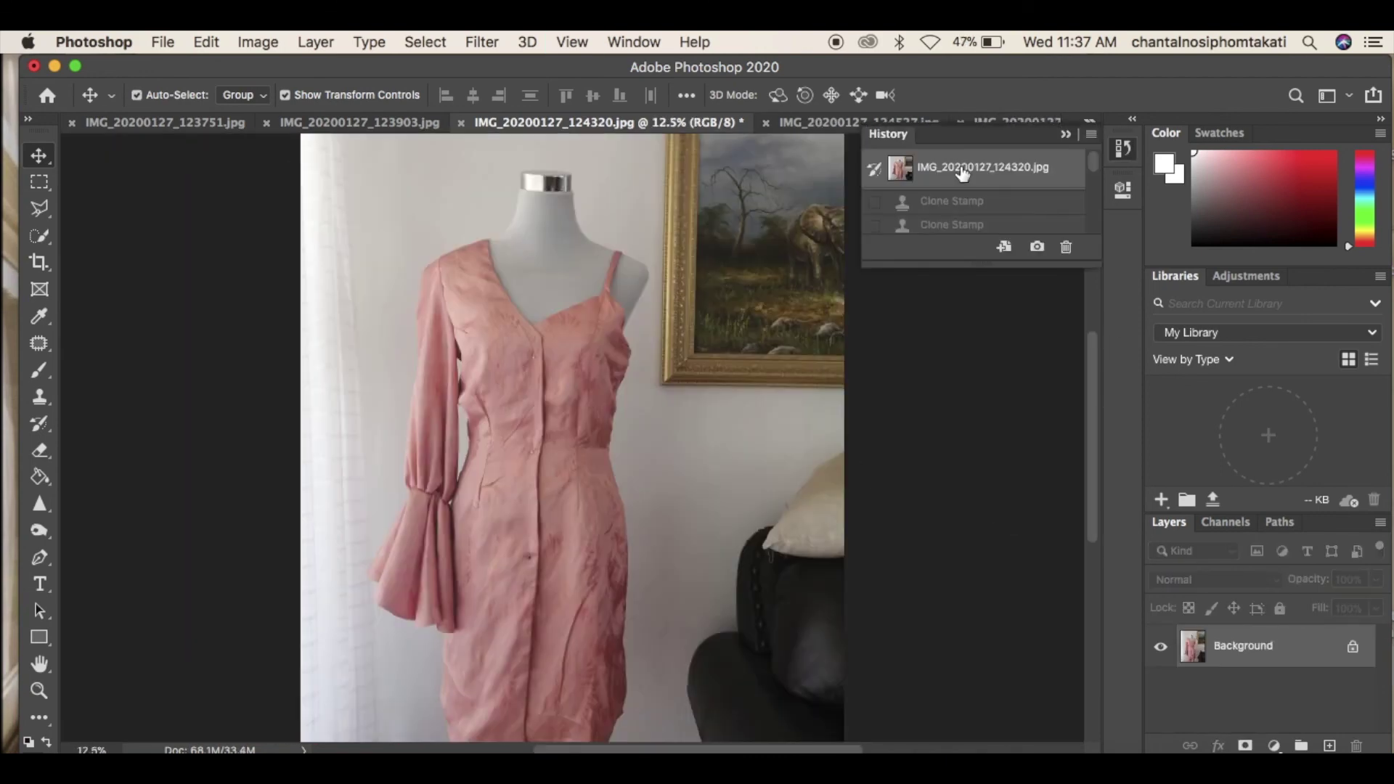
key(super+minus)
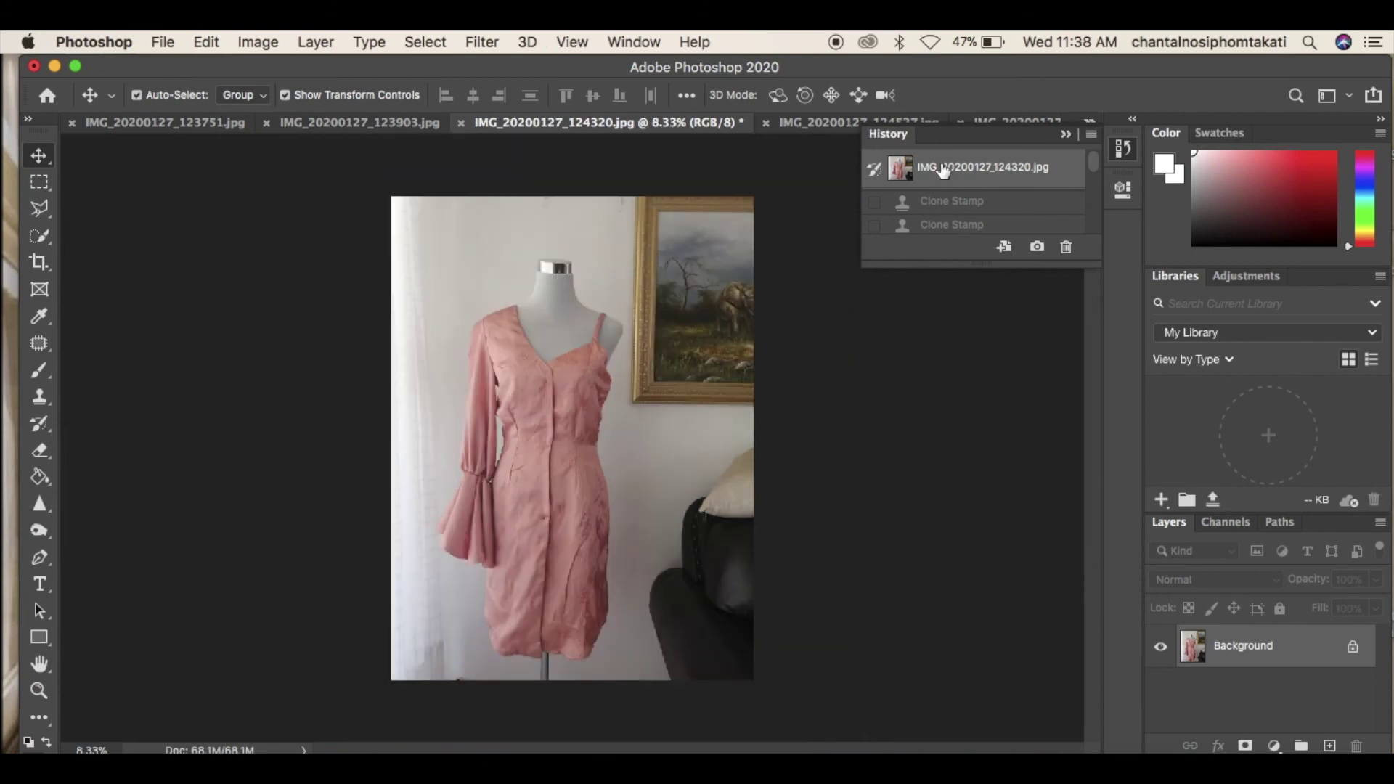
scroll(942, 170, down, 10)
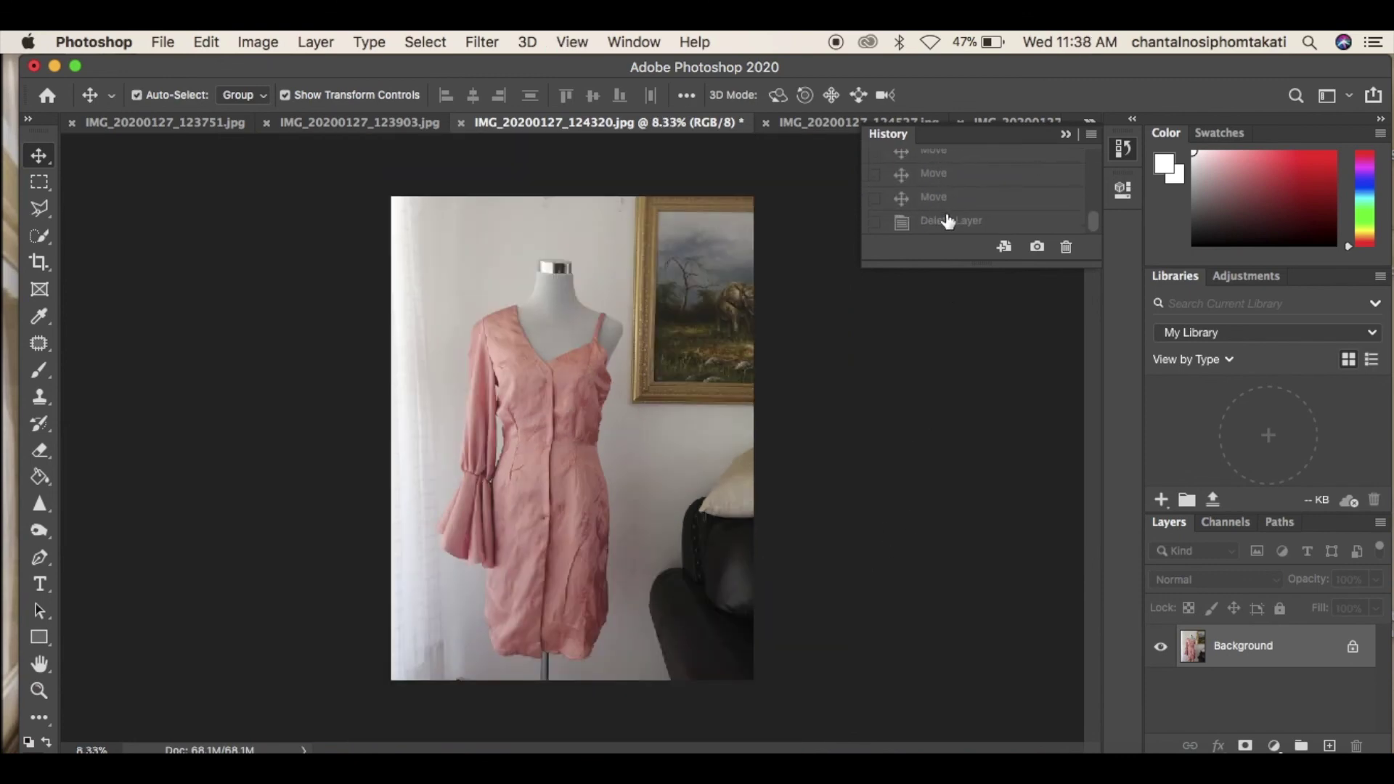
click(948, 220)
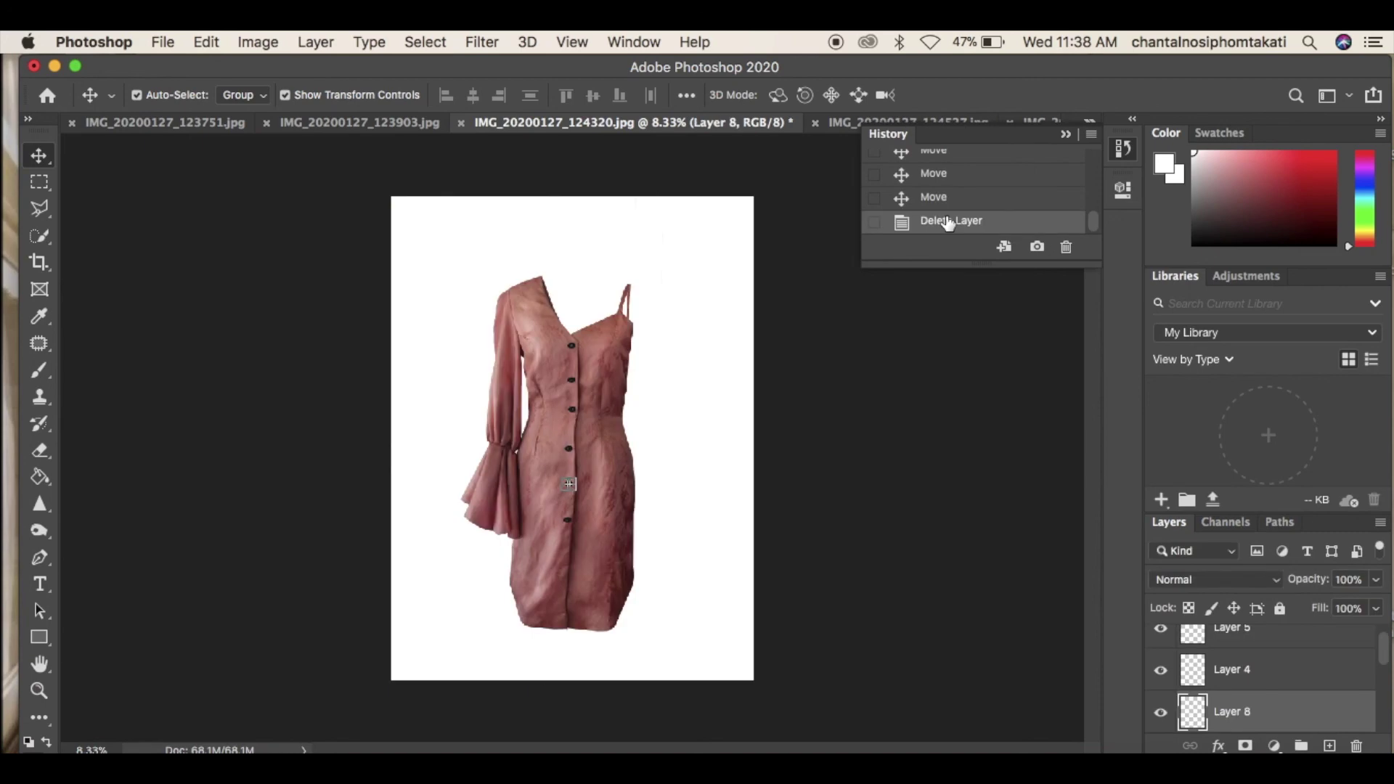
click(1073, 135)
click(952, 420)
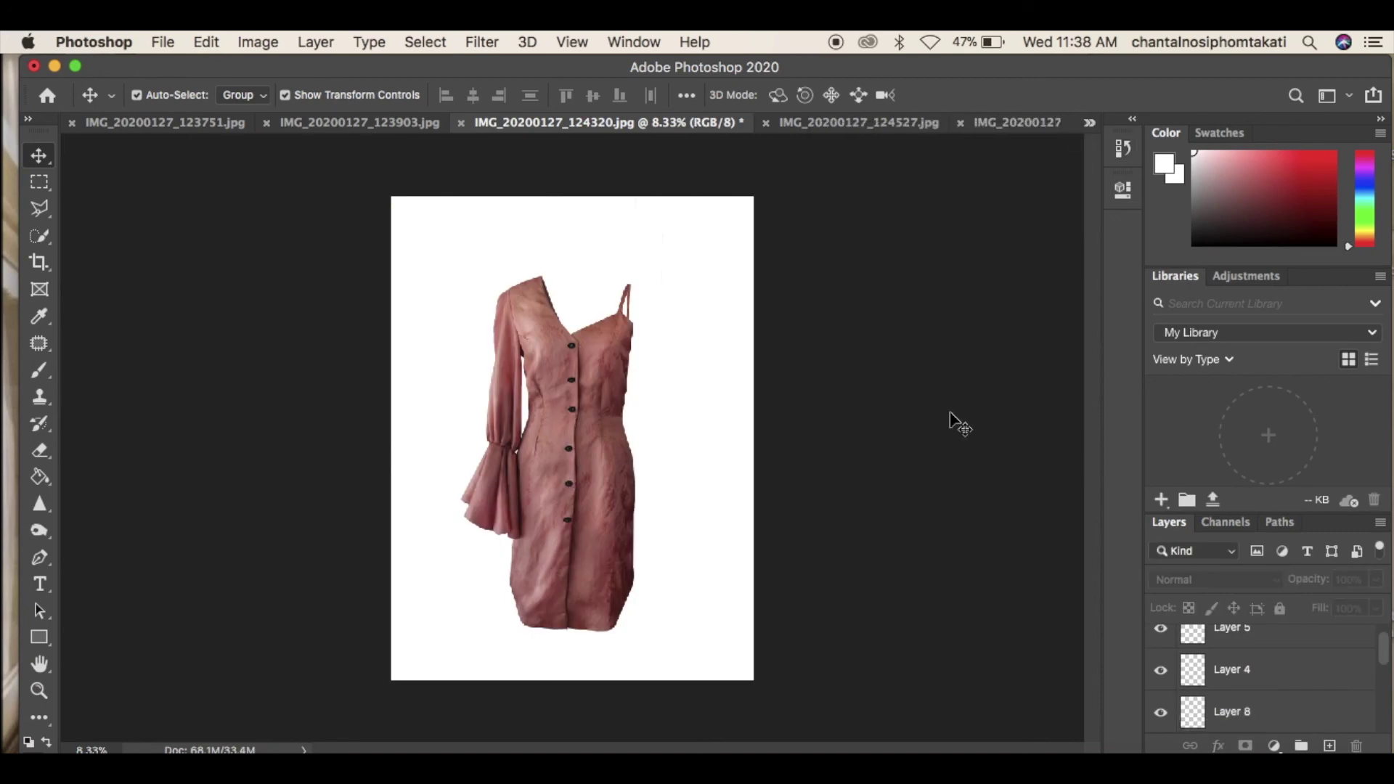